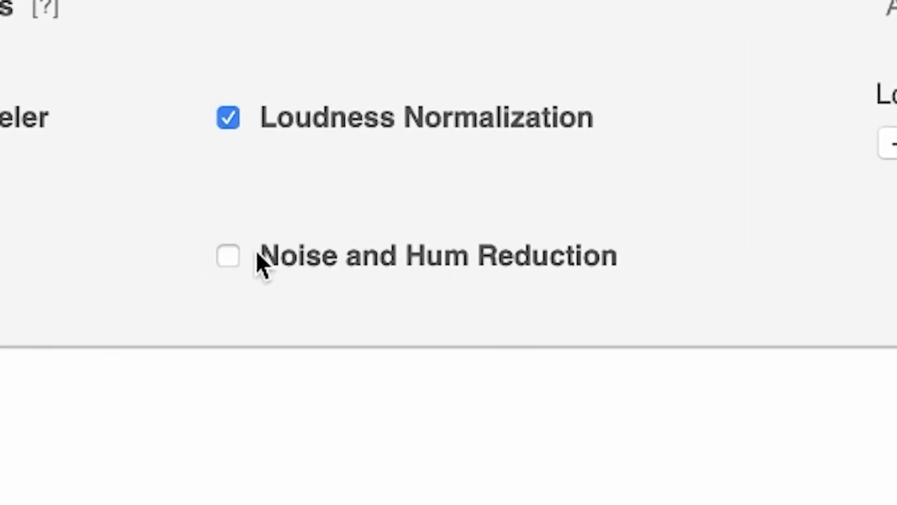
Step: Tick the Noise and Hum Reduction checkbox under Audio Algorithms
click(235, 259)
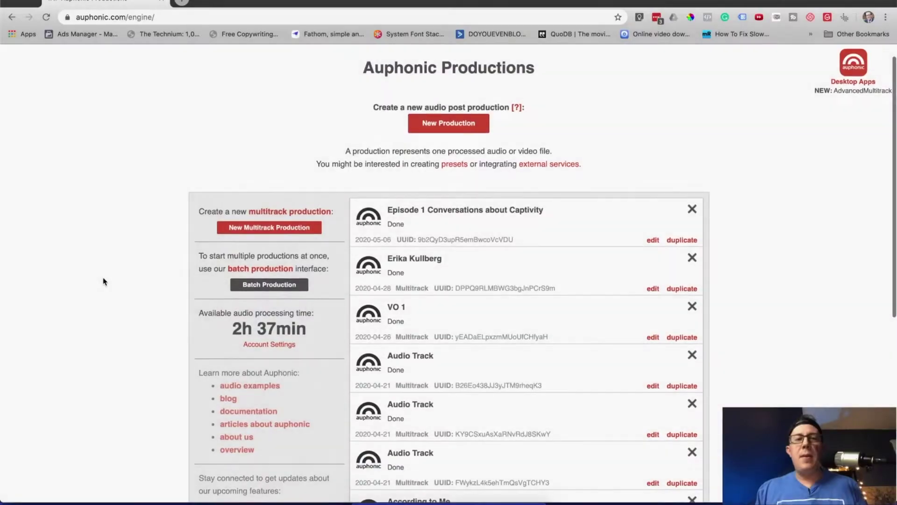
scroll(104, 281, up, 1)
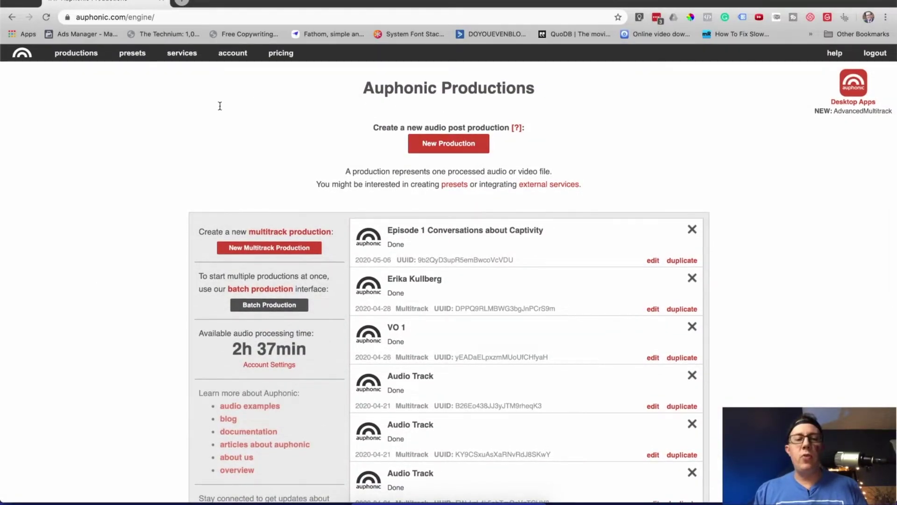
scroll(171, 207, down, 3)
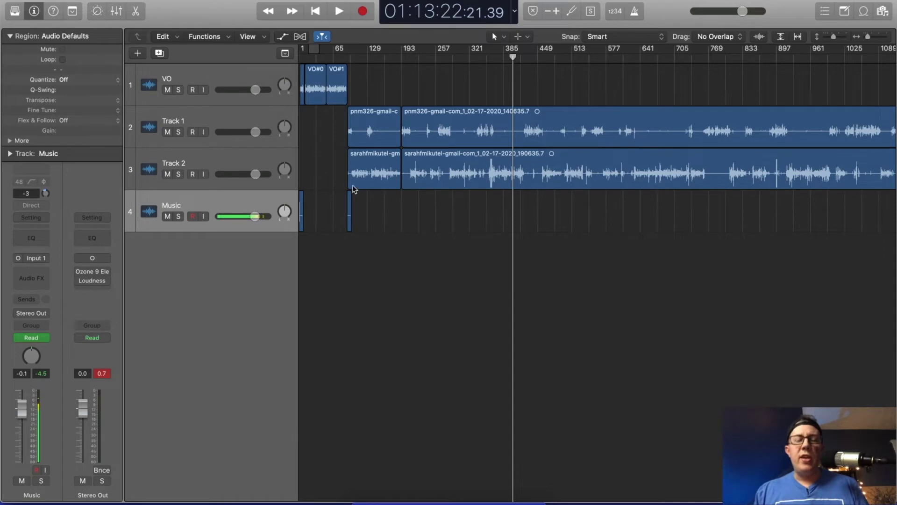
Step: Zoom and move around the Logic arrangement to view the episode's closing section
key(super+Right)
key(super+Right)
key(super+Right)
key(Return)
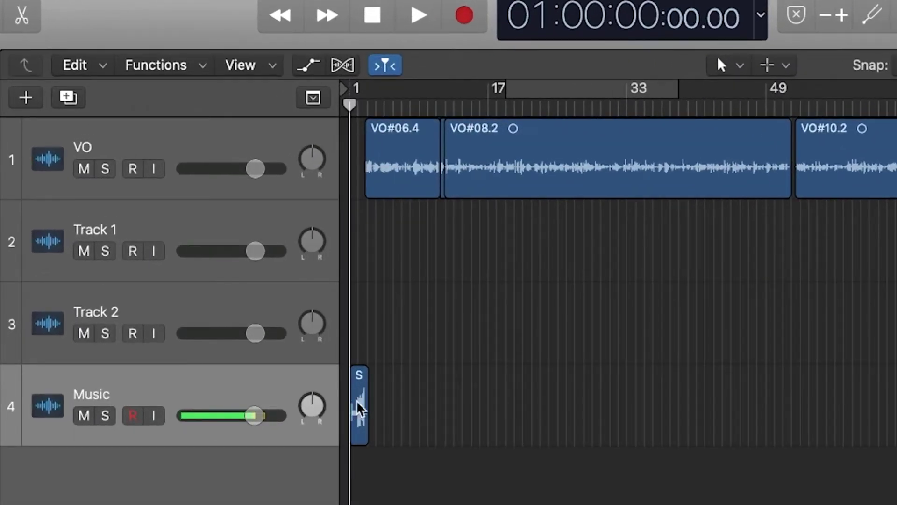
click(428, 107)
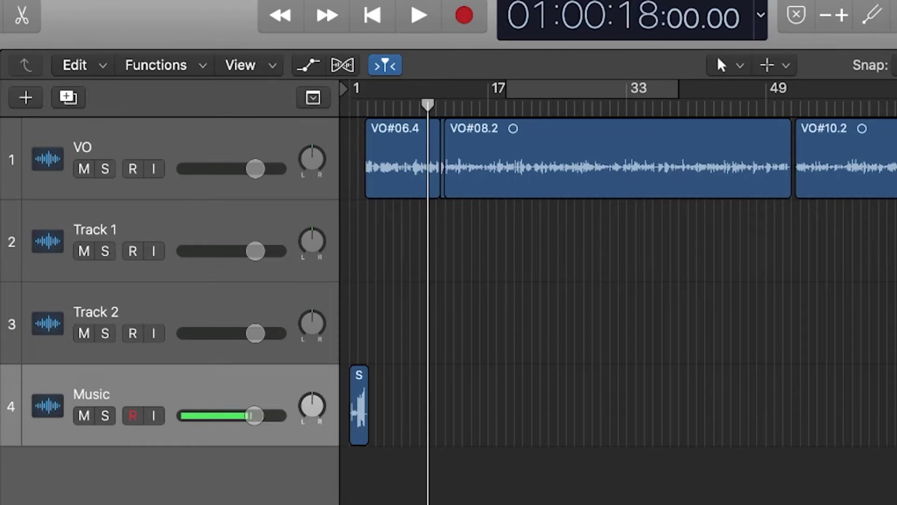
scroll(616, 280, right, 10)
key(super+Left)
key(super+Left)
key(super+Left)
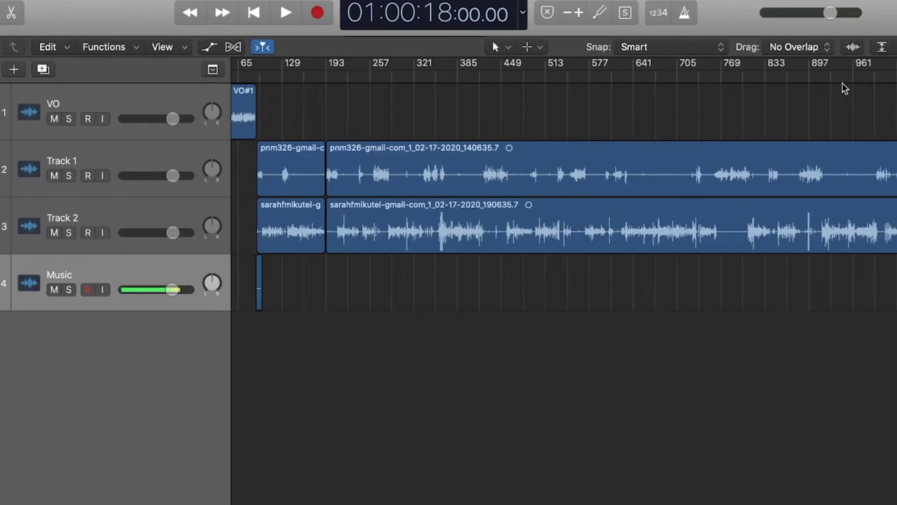
key(super+Left)
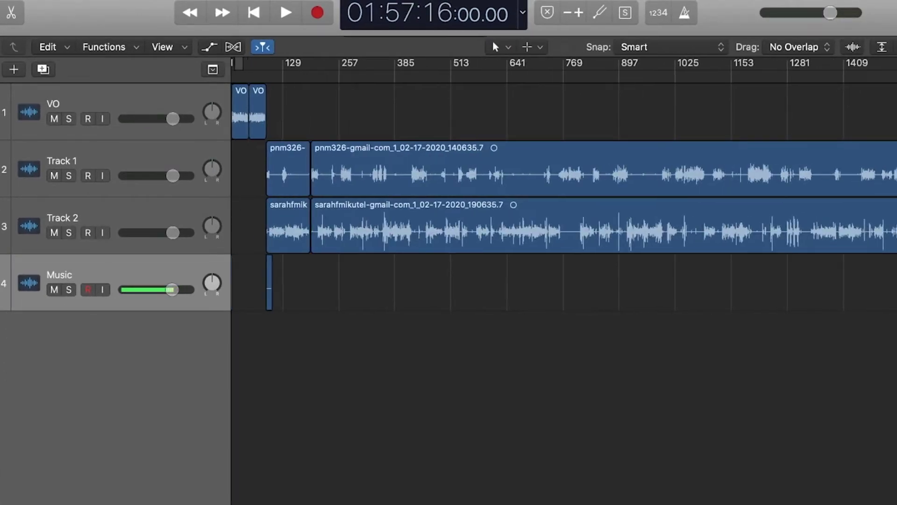
key(super+Right)
key(super+Right)
key(super+Right)
key(super+Right)
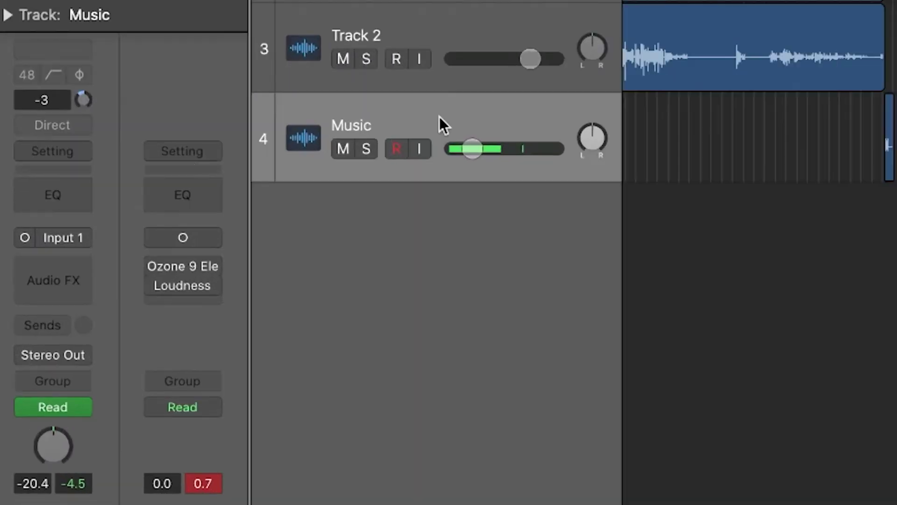
Step: Select the VO, Track 1 and Track 2 tracks and show their volume automation lanes
mouse_move(166, 273)
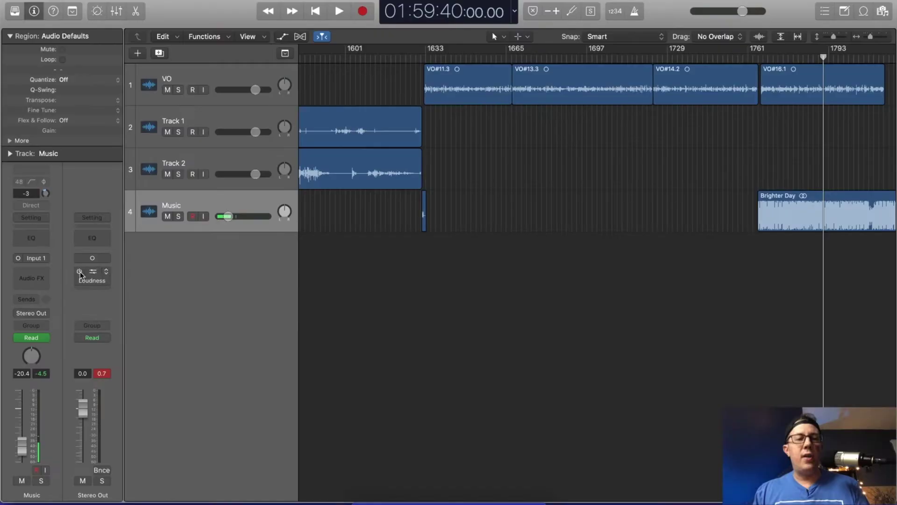
click(184, 161)
click(224, 120)
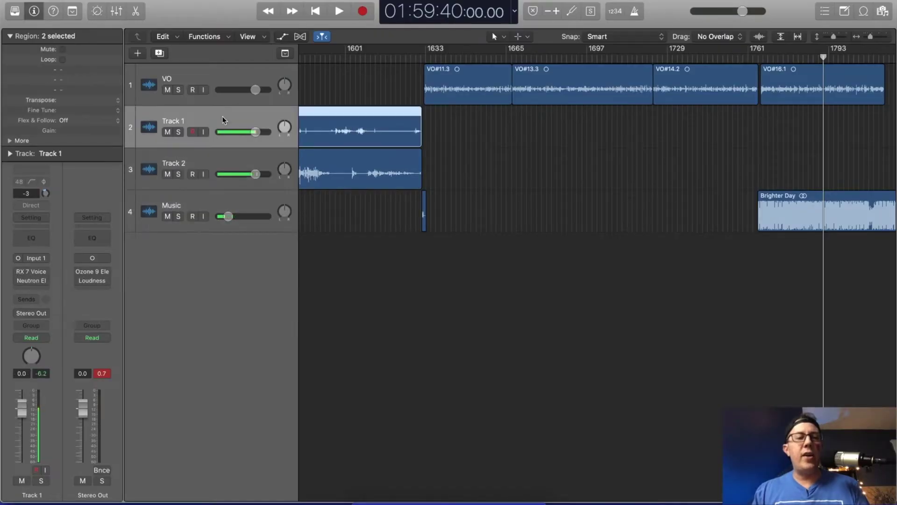
click(214, 76)
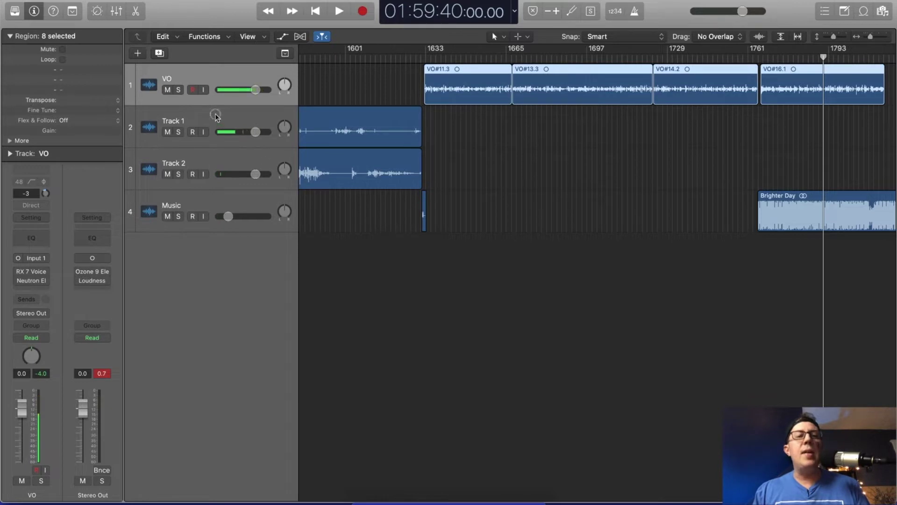
click(215, 116)
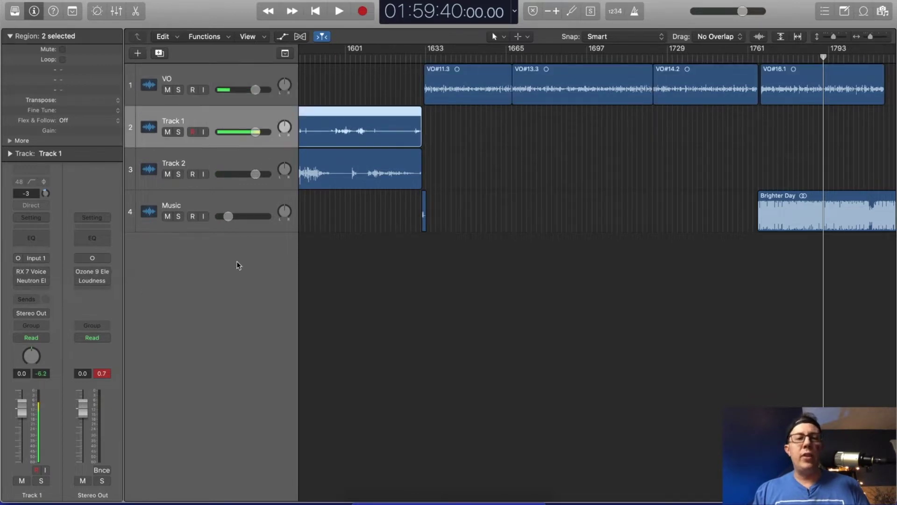
scroll(757, 199, right, 2)
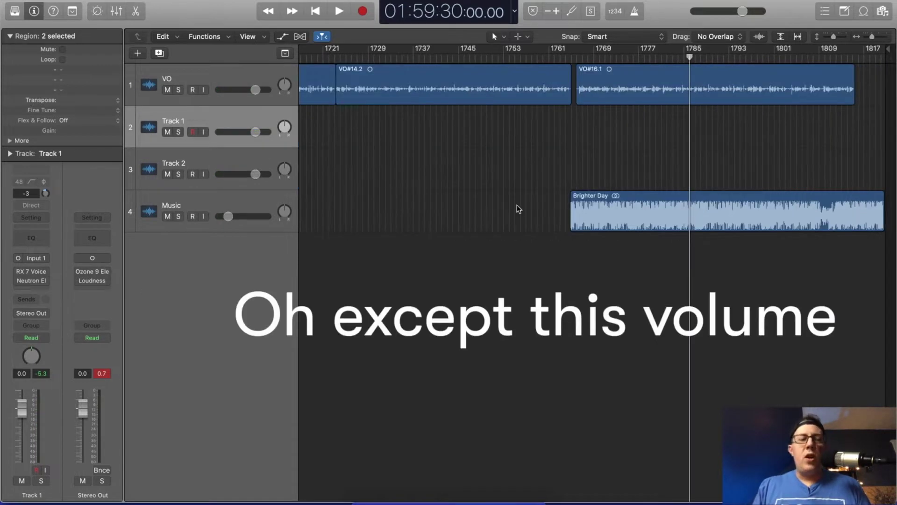
key(a)
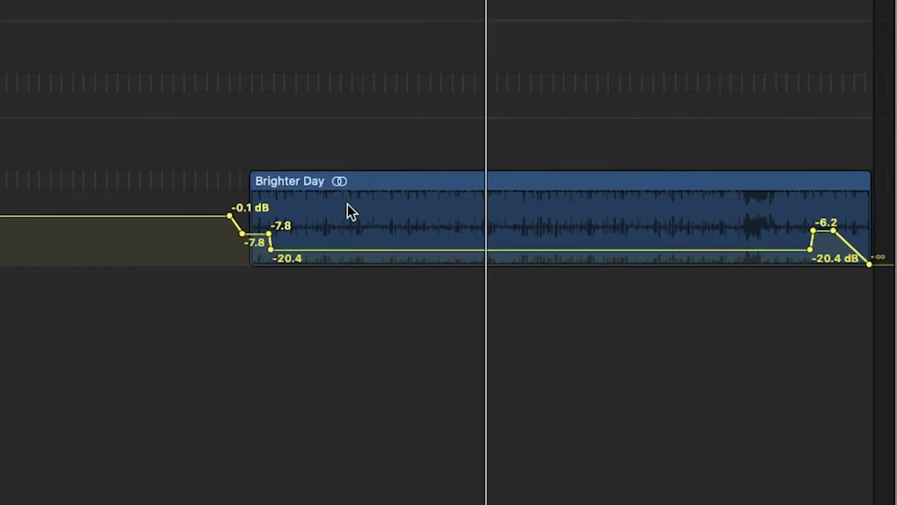
key(super+Tab)
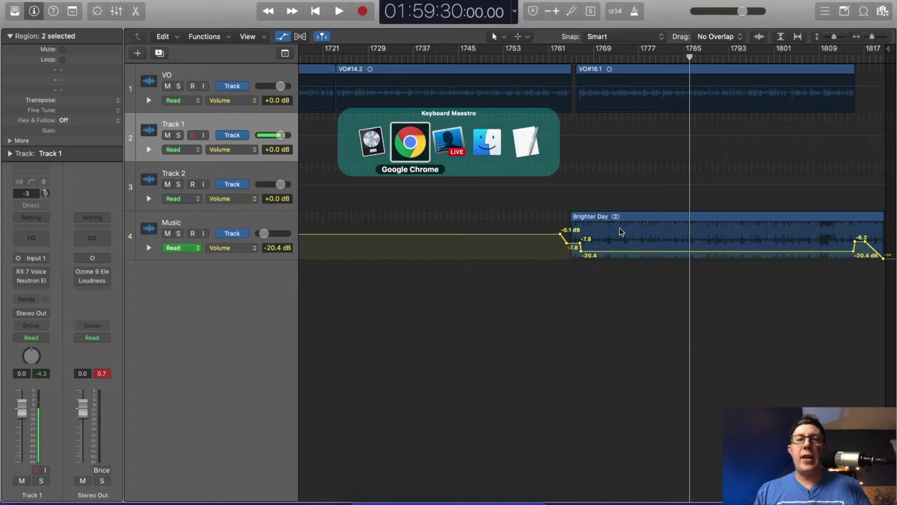
key(super+Tab)
key(super+Tab)
Step: Drag Test for auphonic.mp3 onto the Yoink shelf and return to the Auphonic Productions page
click(832, 60)
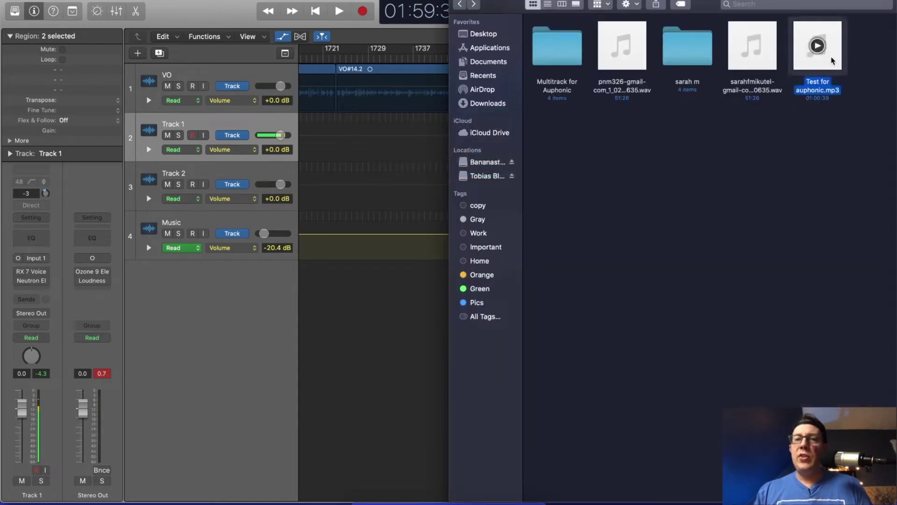
drag(830, 60, 825, 136)
key(super+Tab)
key(super+Tab)
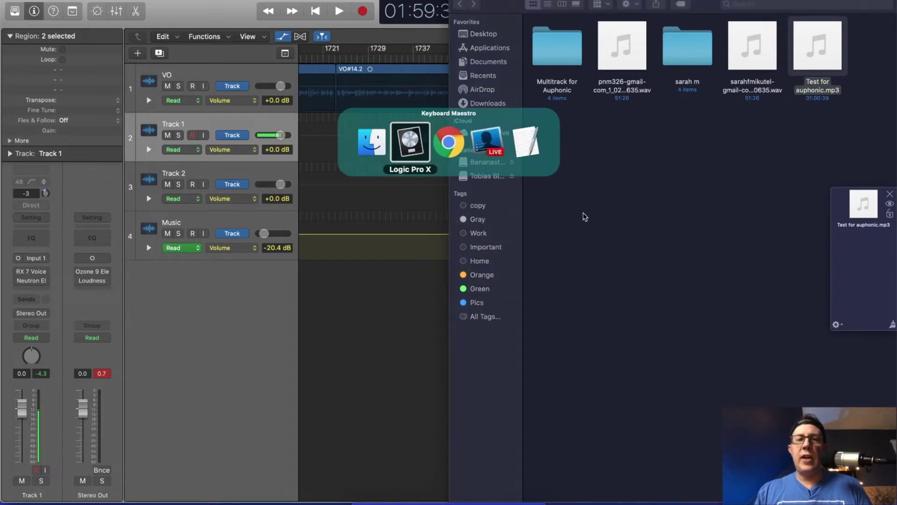
scroll(440, 181, up, 2)
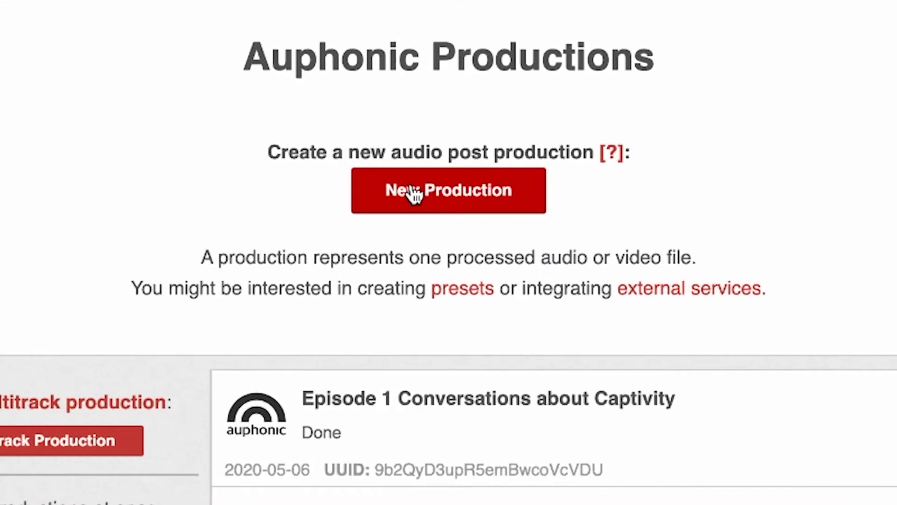
Step: Create a new production with File upload, loading Test for auphonic.mp3 as the source
click(413, 193)
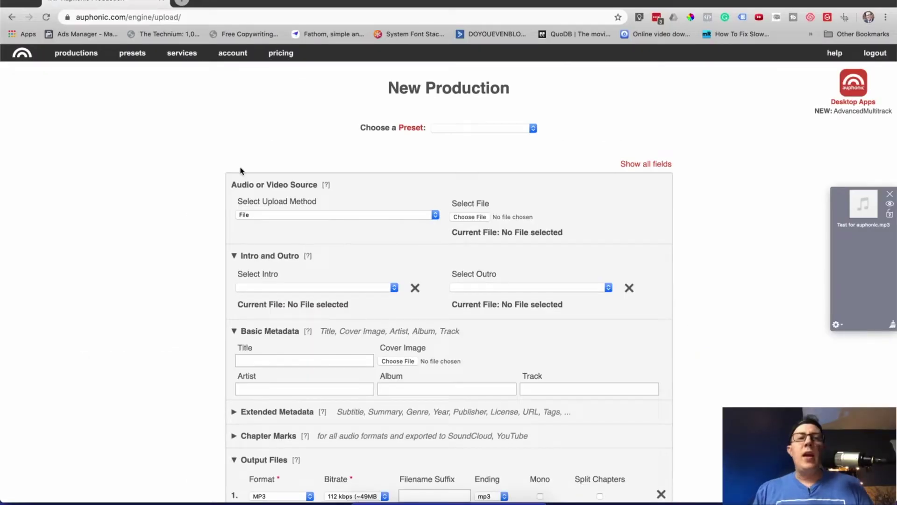
click(418, 131)
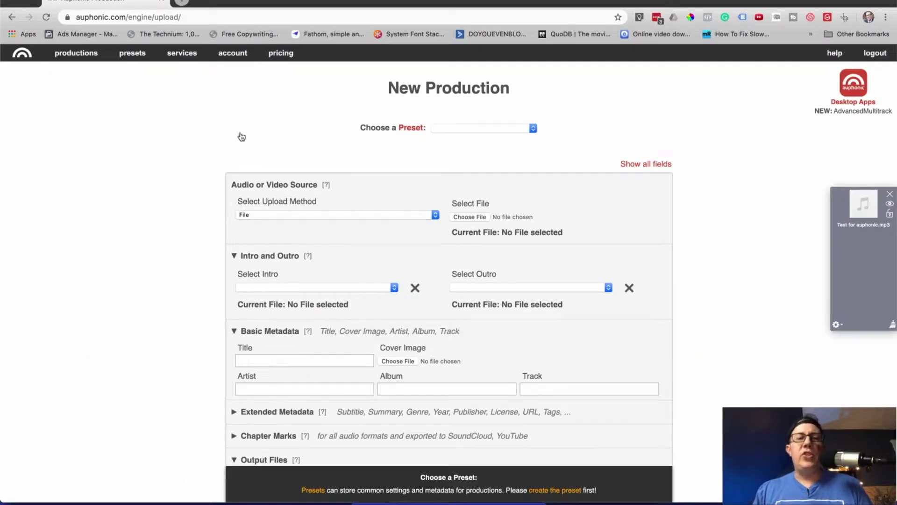
scroll(240, 136, down, 1)
scroll(239, 136, down, 1)
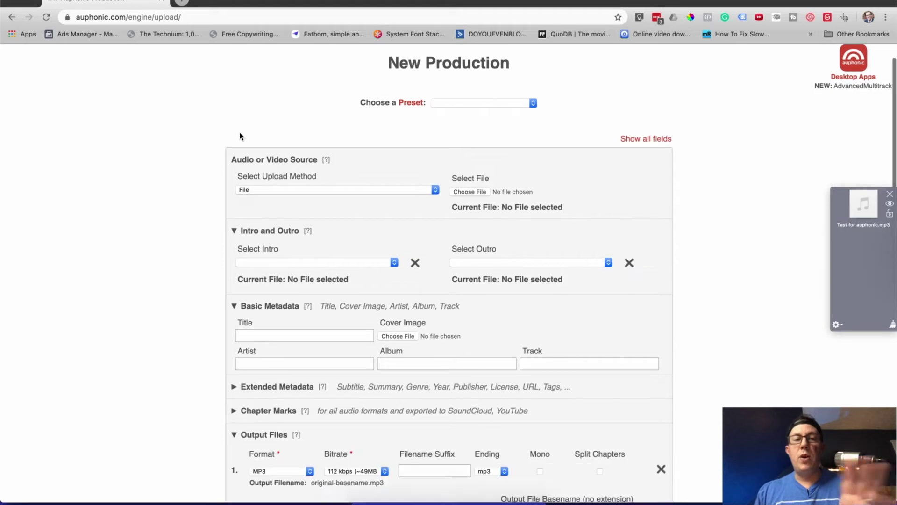
click(264, 189)
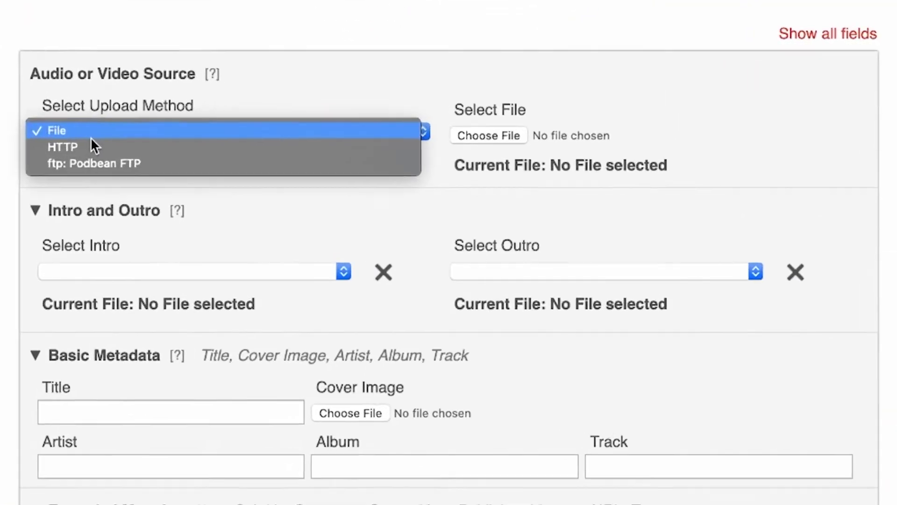
key(Escape)
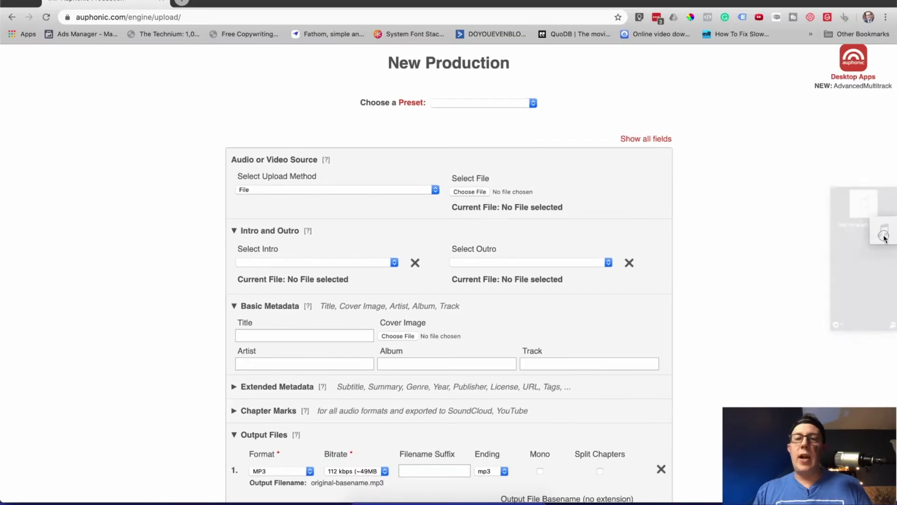
drag(896, 160, 535, 136)
drag(493, 192, 470, 196)
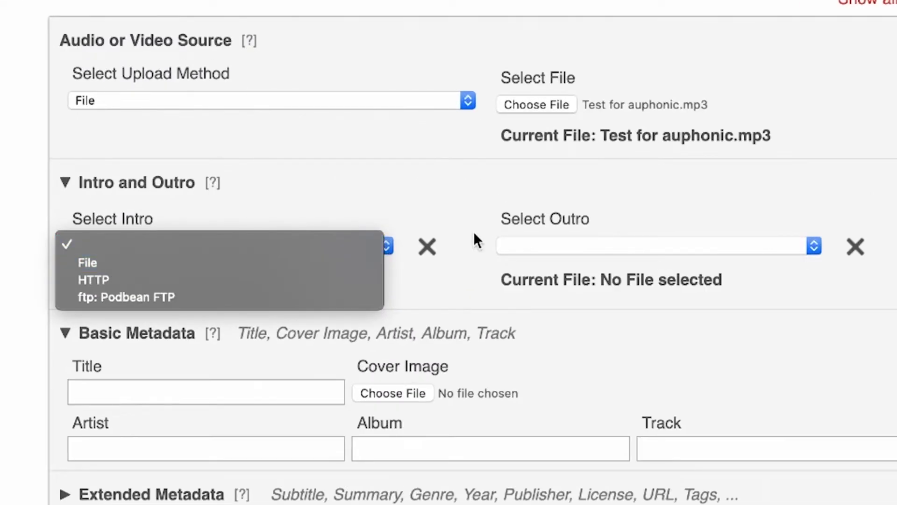
Step: Drag 31-Bigger-Picture-FULL-SM355.wav from Finder onto the intro field
click(493, 162)
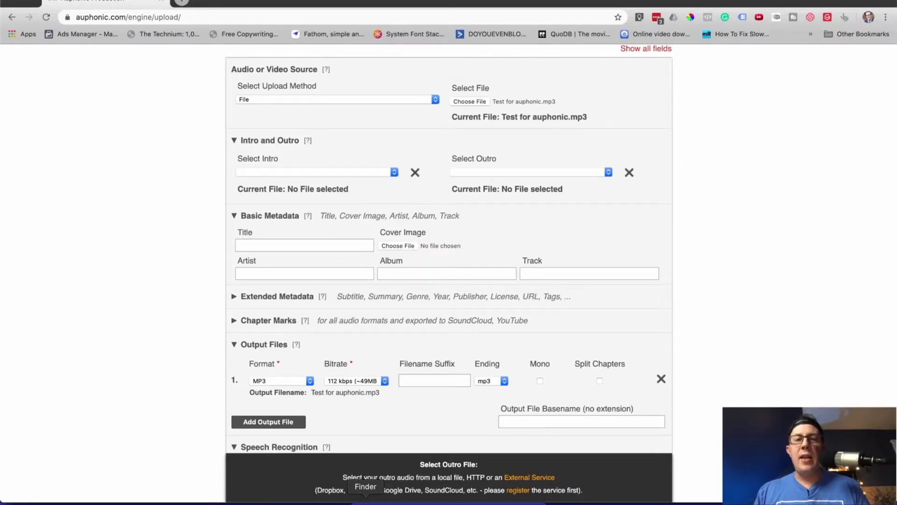
click(405, 498)
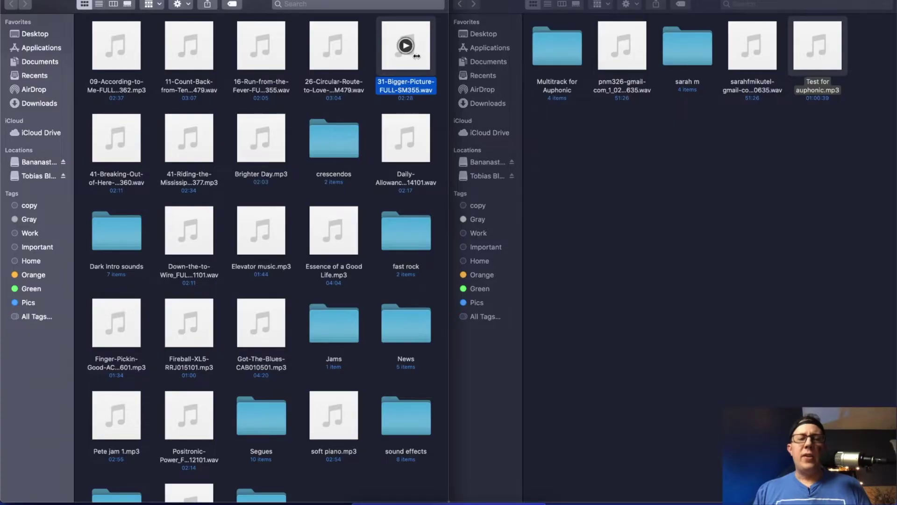
drag(400, 58, 256, 201)
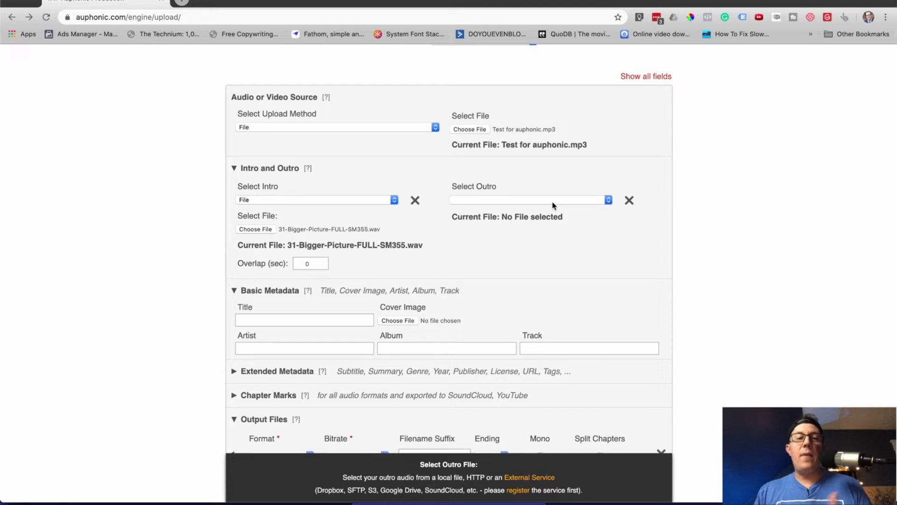
click(414, 199)
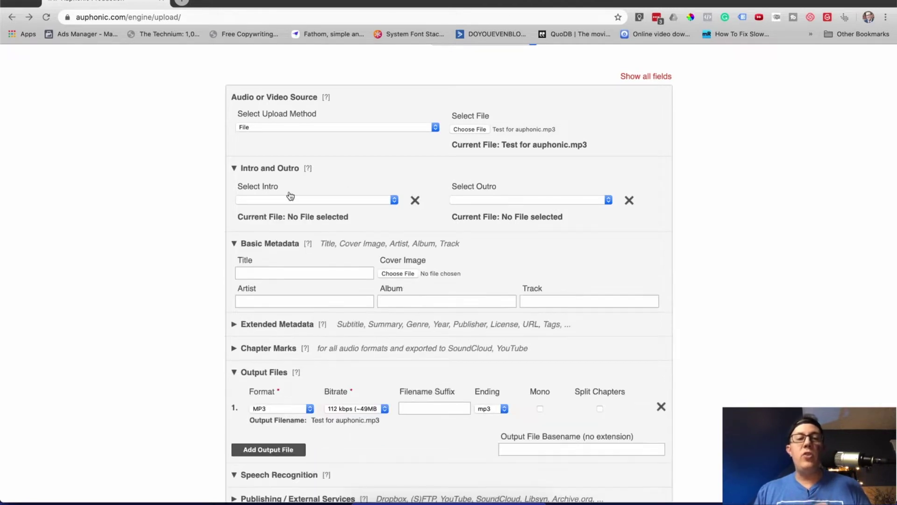
scroll(327, 197, down, 2)
scroll(282, 201, down, 1)
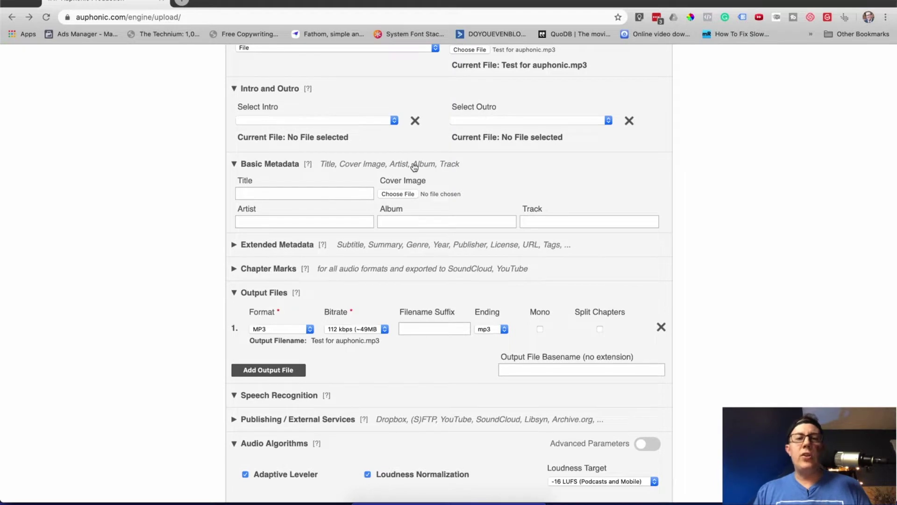
mouse_move(451, 167)
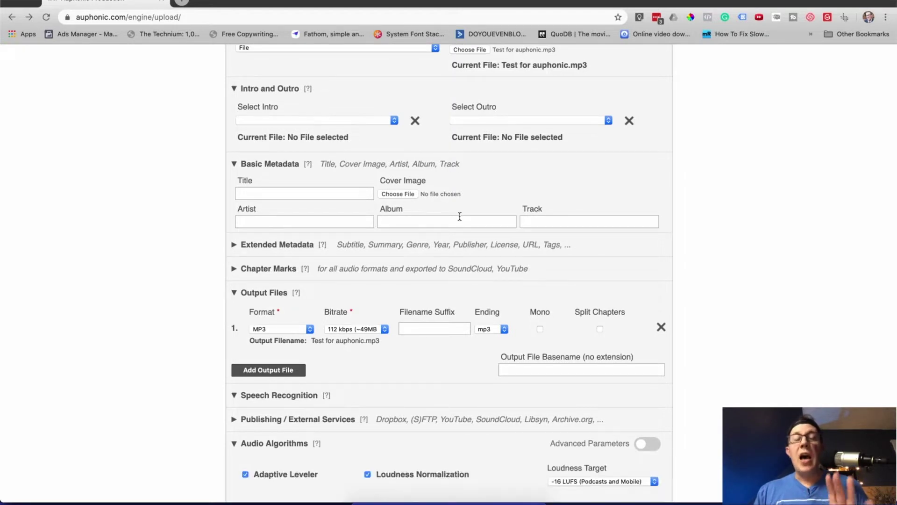
click(271, 193)
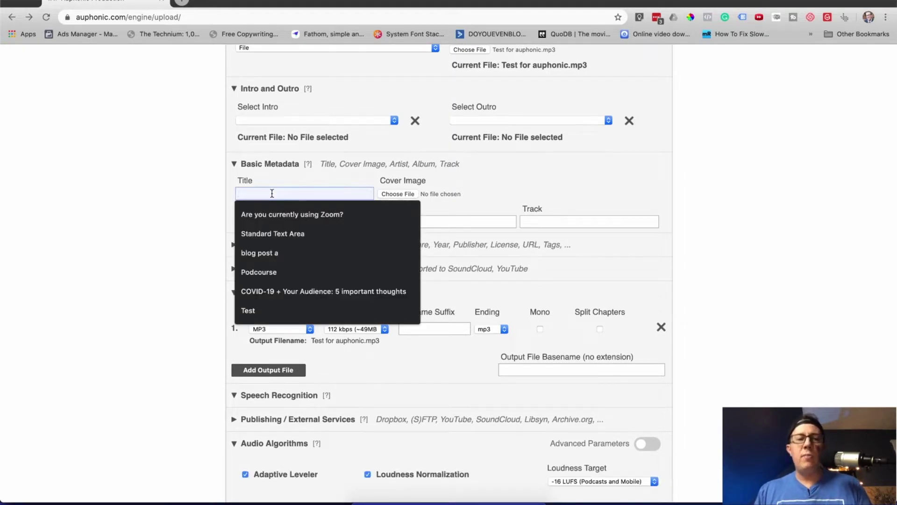
scroll(271, 190, down, 1)
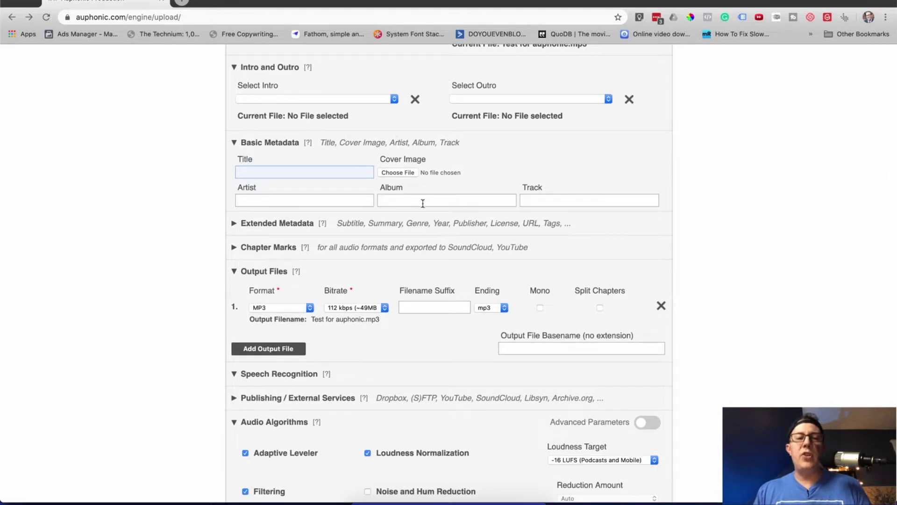
scroll(334, 214, up, 1)
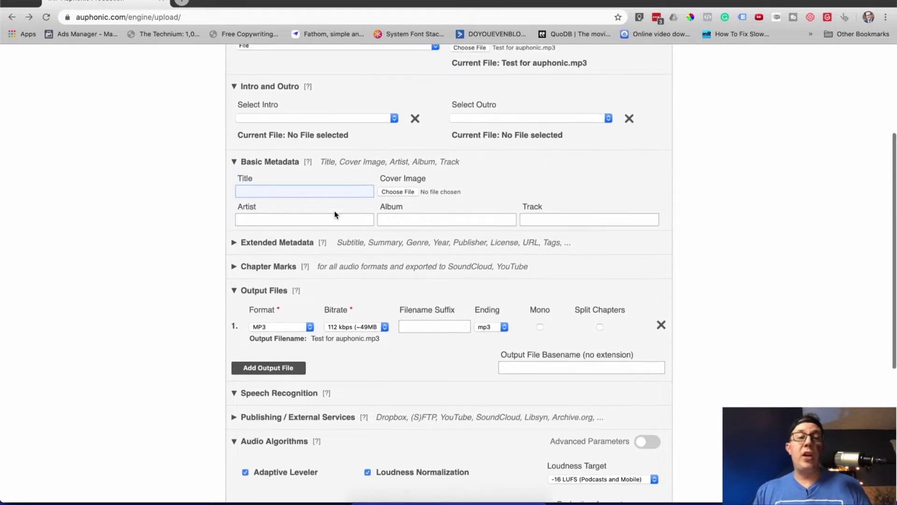
mouse_move(395, 199)
scroll(281, 219, down, 2)
click(235, 210)
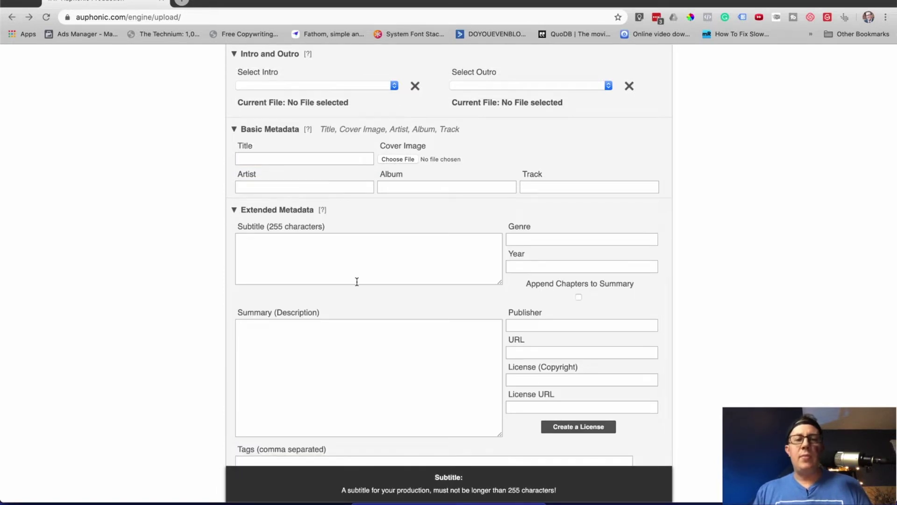
scroll(360, 282, down, 5)
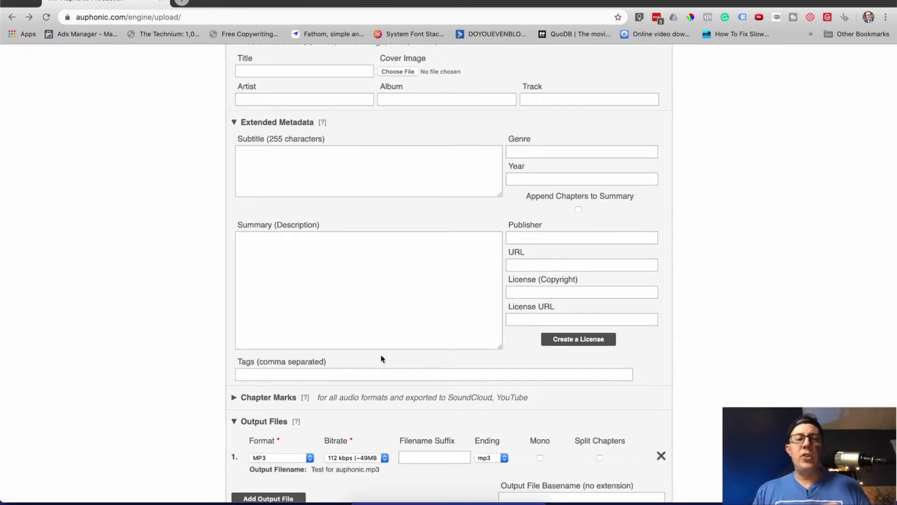
mouse_move(382, 359)
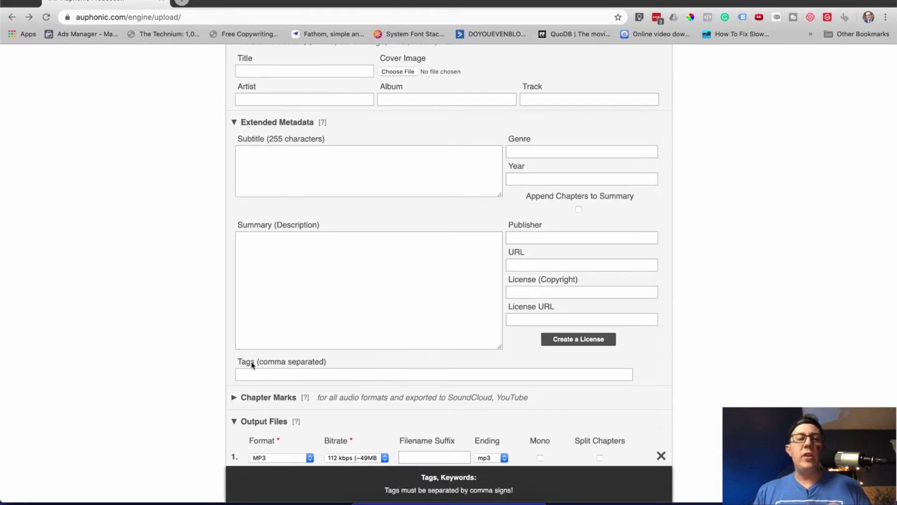
mouse_move(295, 353)
scroll(296, 354, up, 1)
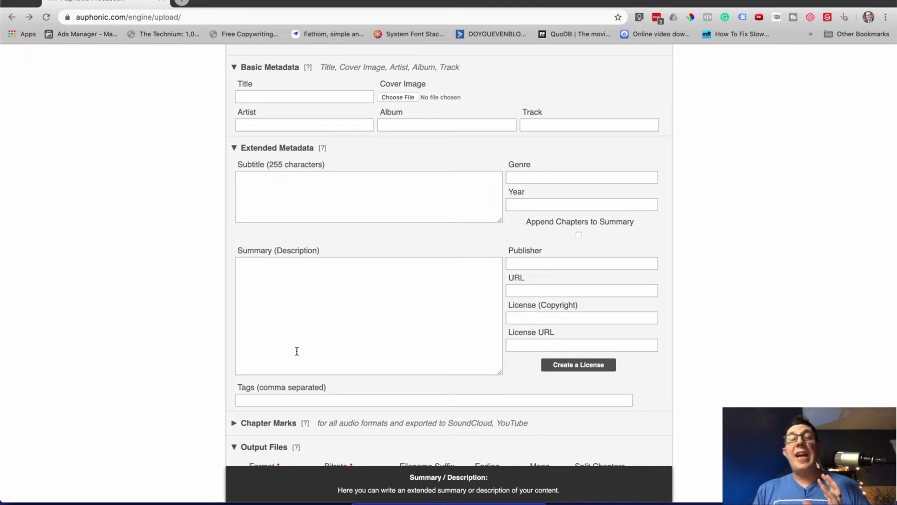
scroll(297, 346, up, 1)
scroll(296, 338, down, 2)
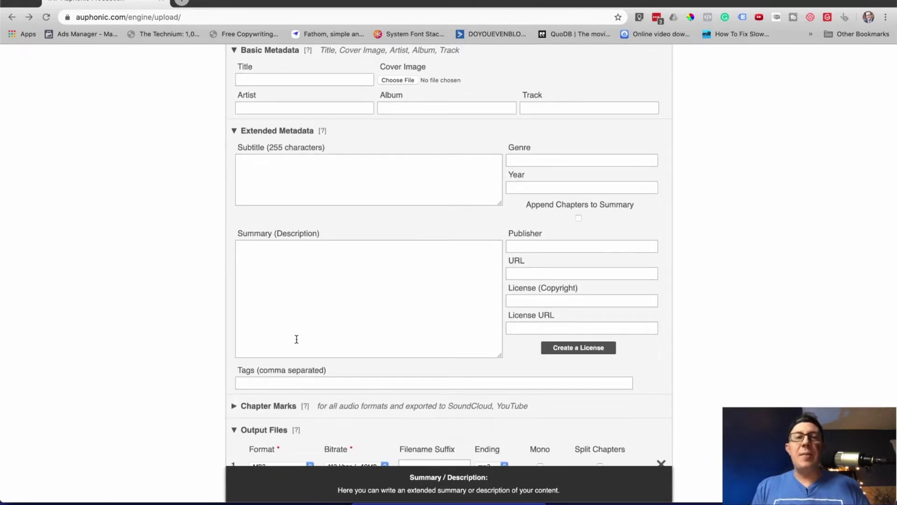
scroll(234, 243, down, 8)
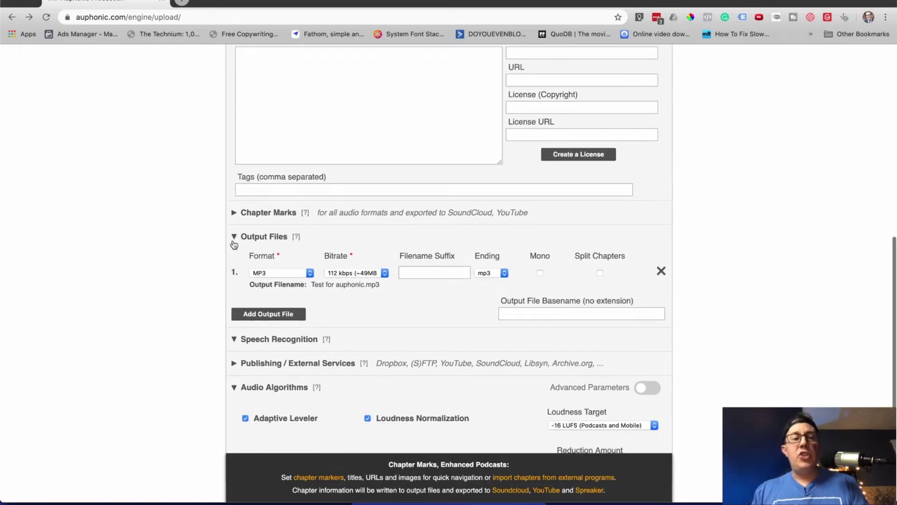
Step: Review chapter marks, then keep the output format MP3 at 112 kbps
click(234, 211)
scroll(273, 229, down, 1)
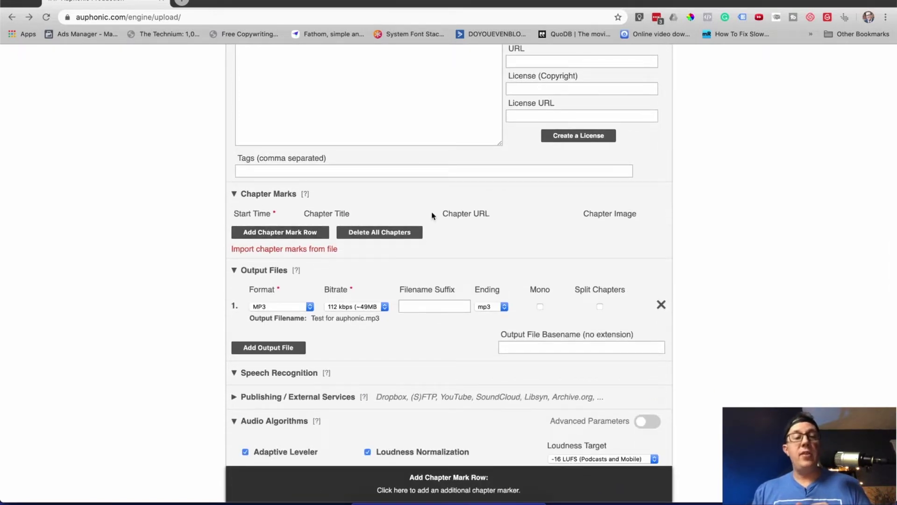
click(235, 194)
scroll(346, 204, down, 2)
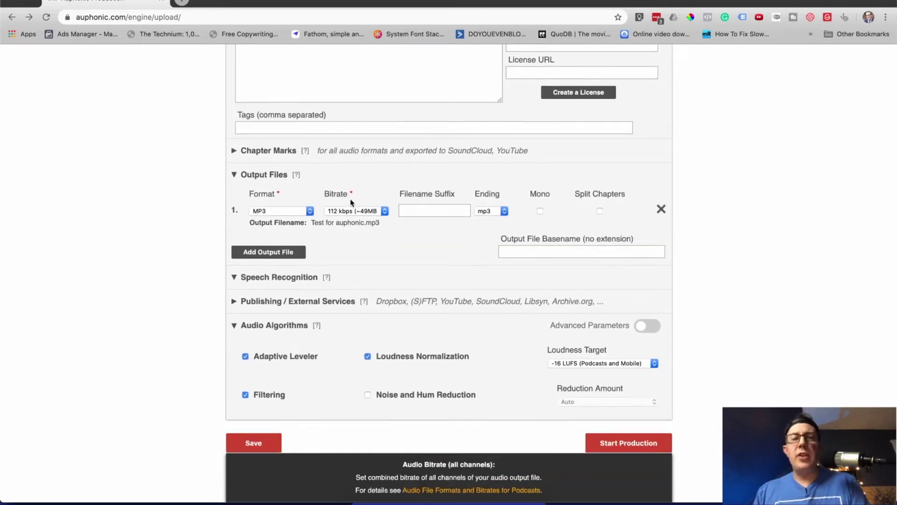
scroll(352, 202, down, 1)
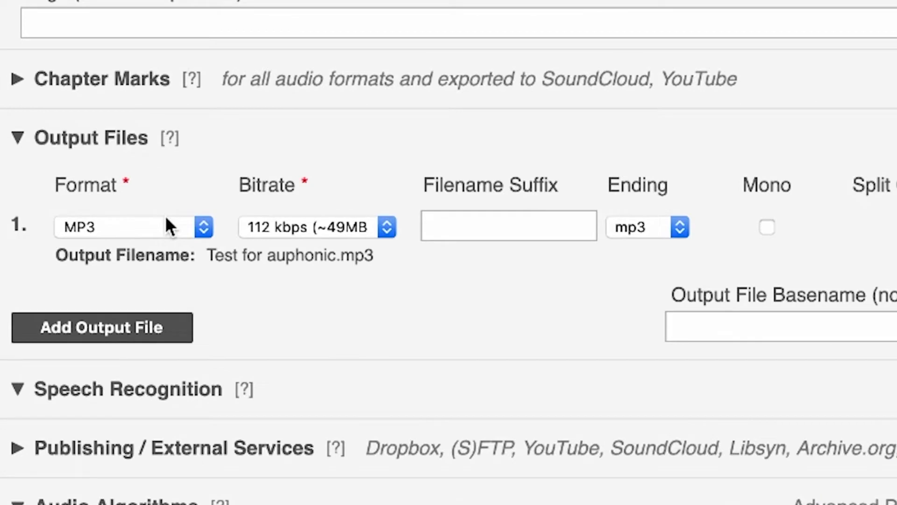
click(294, 183)
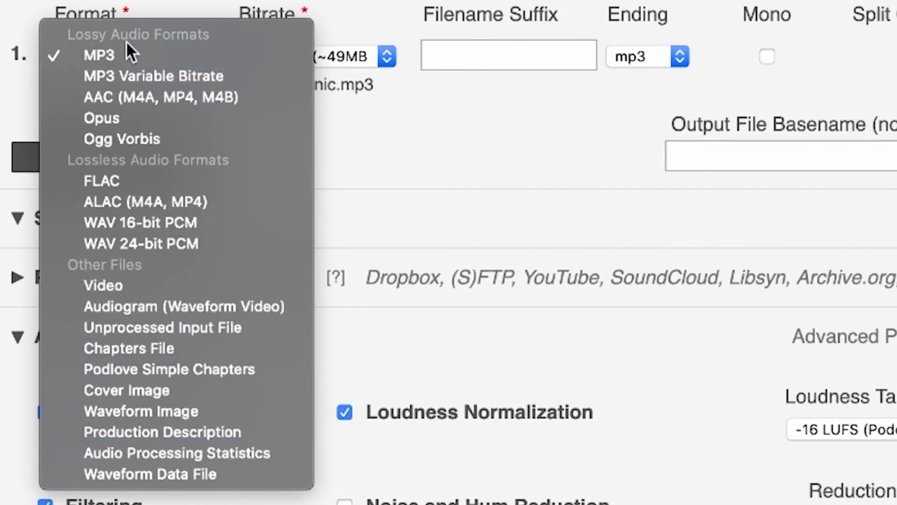
click(119, 54)
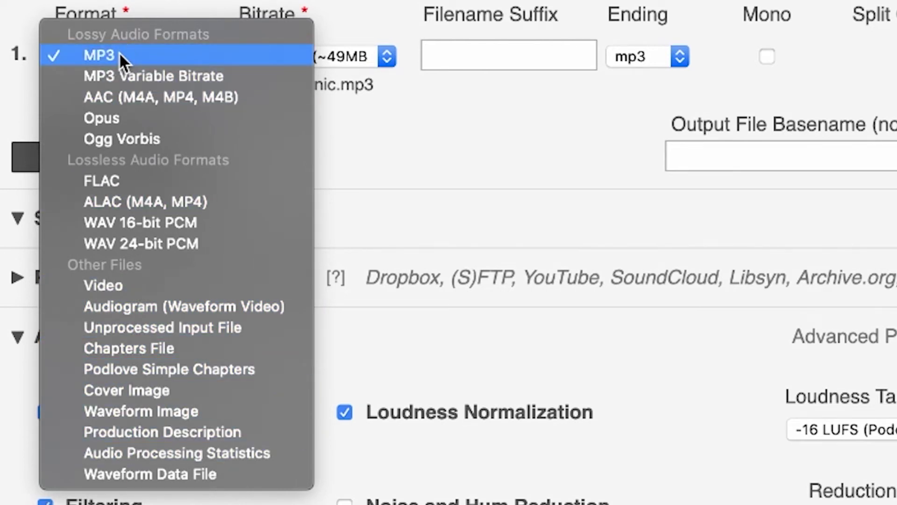
click(337, 95)
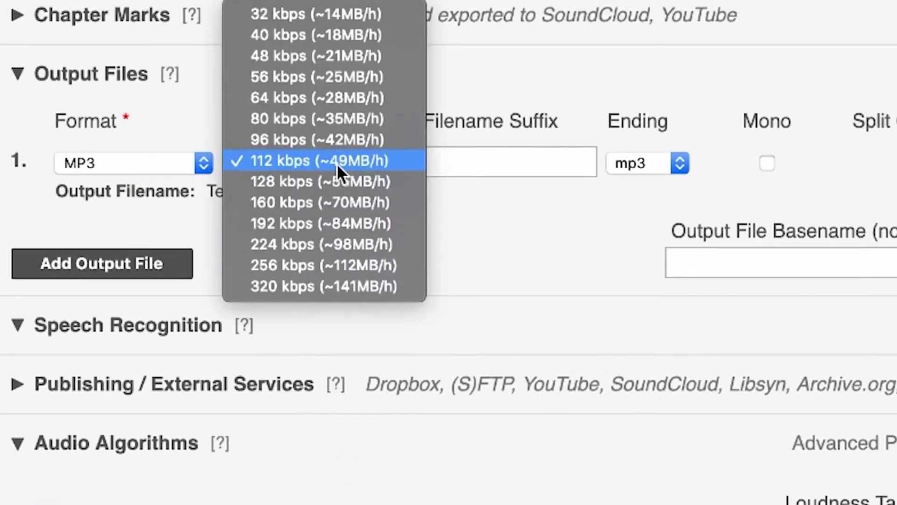
click(307, 185)
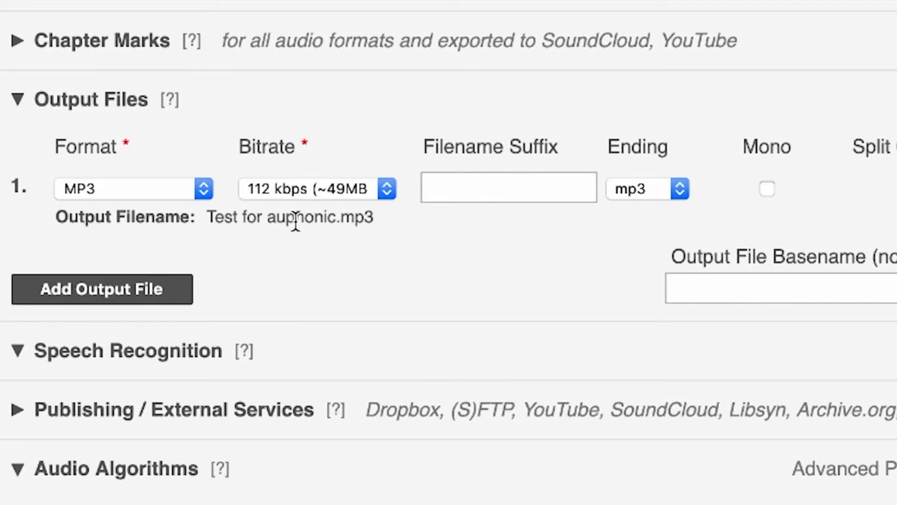
Step: Give the output the filename suffix '- final' and make it mono
click(490, 186)
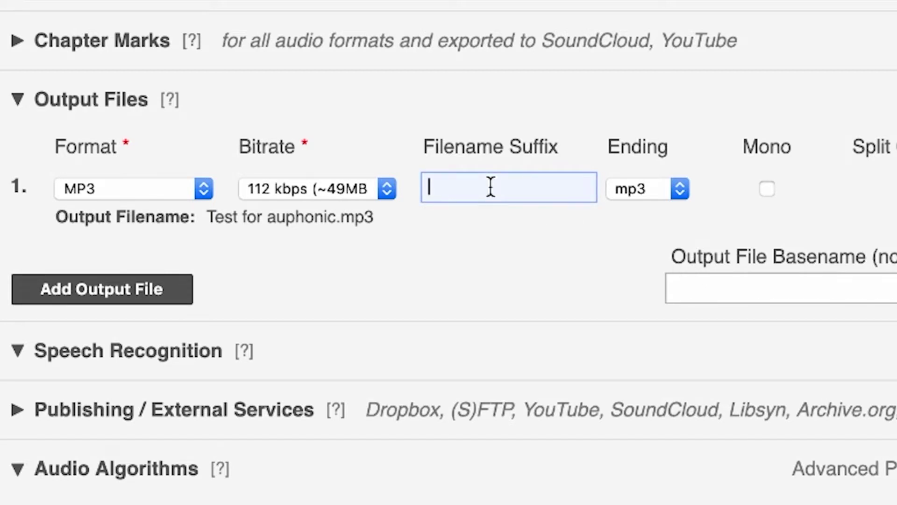
text(-)
key(BackSpace)
key(BackSpace)
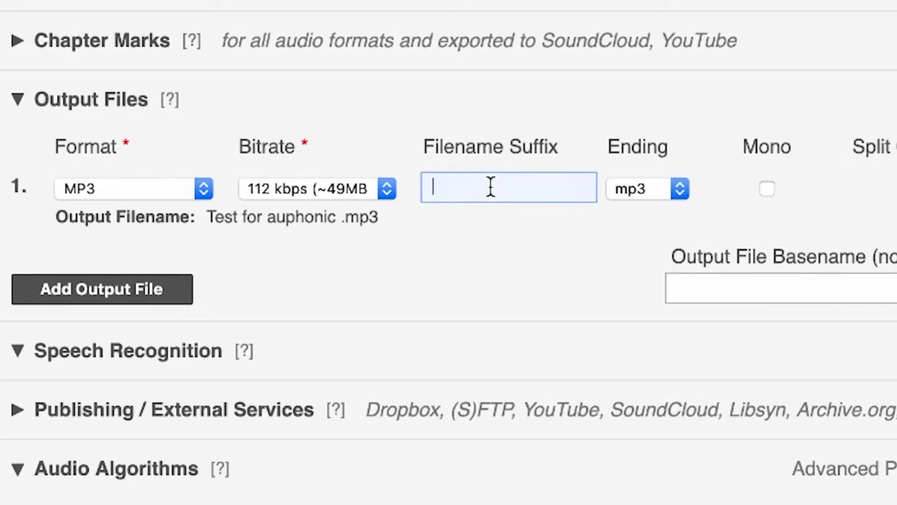
text(- final)
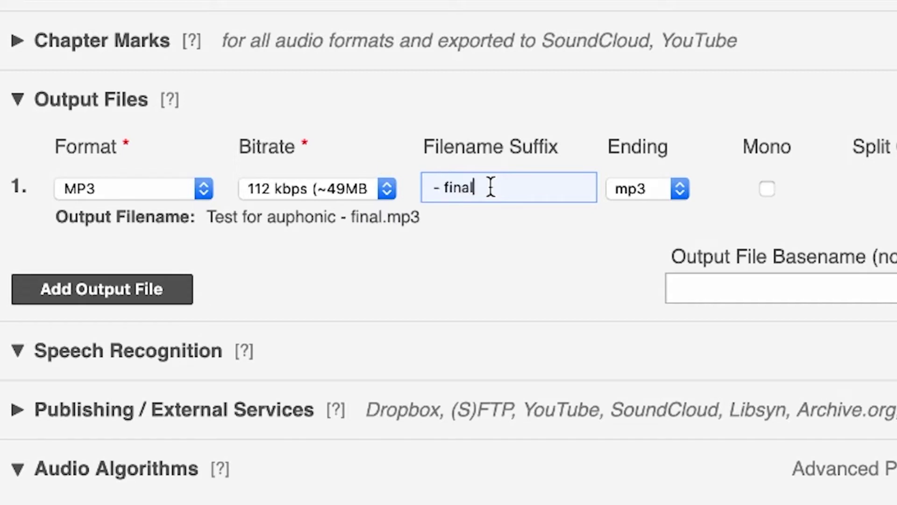
click(244, 244)
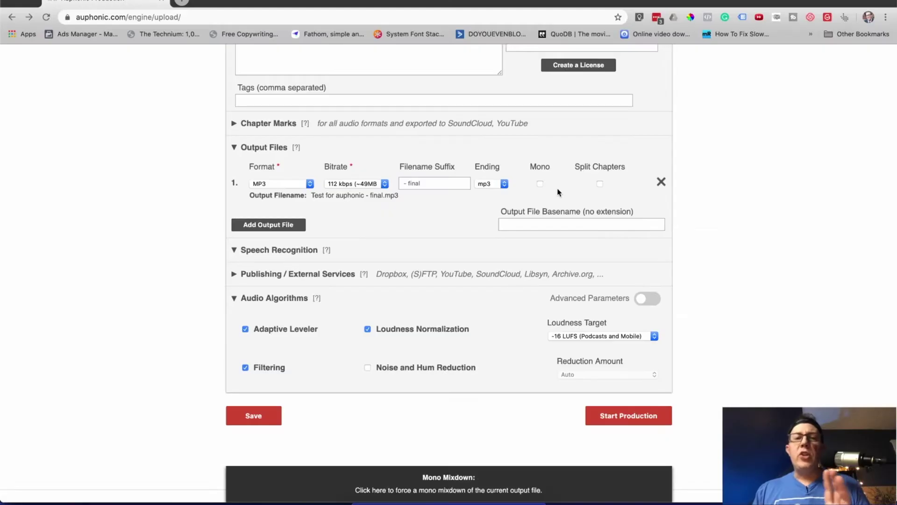
click(766, 189)
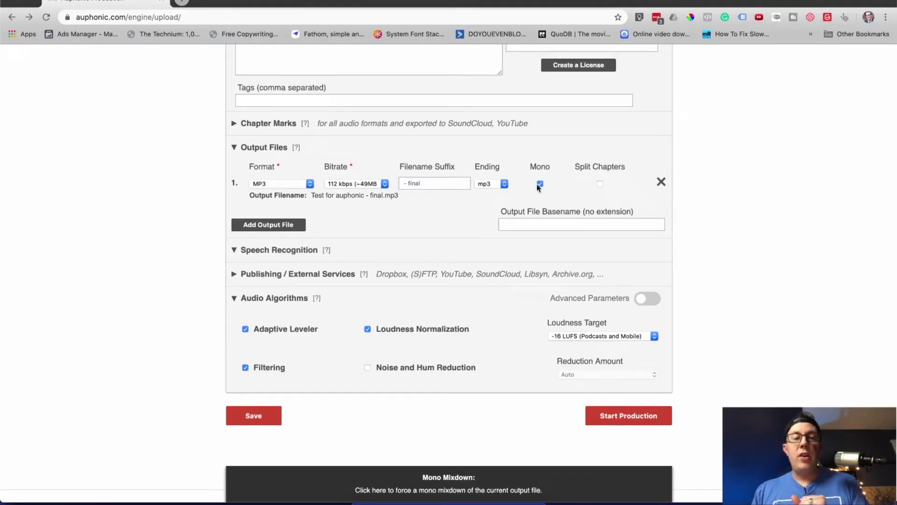
Step: Add a second output file and look over its format choices
scroll(537, 184, down, 1)
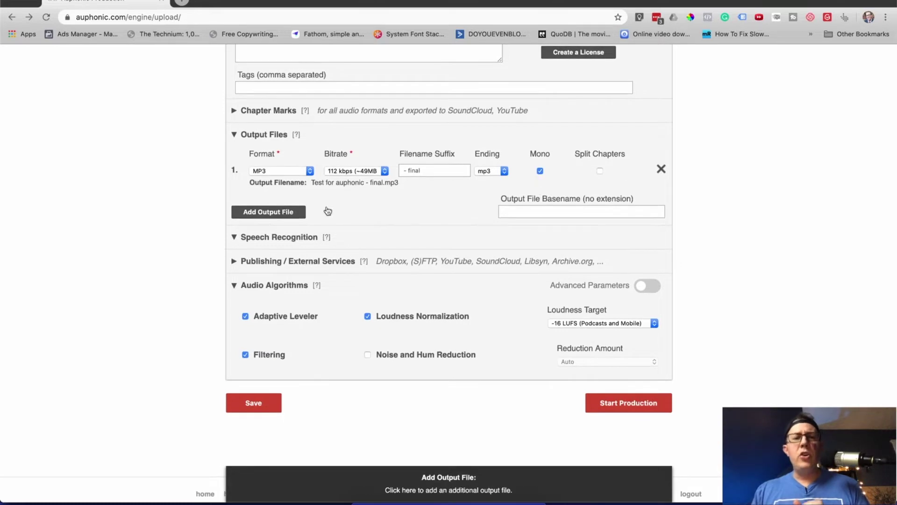
click(275, 212)
click(141, 281)
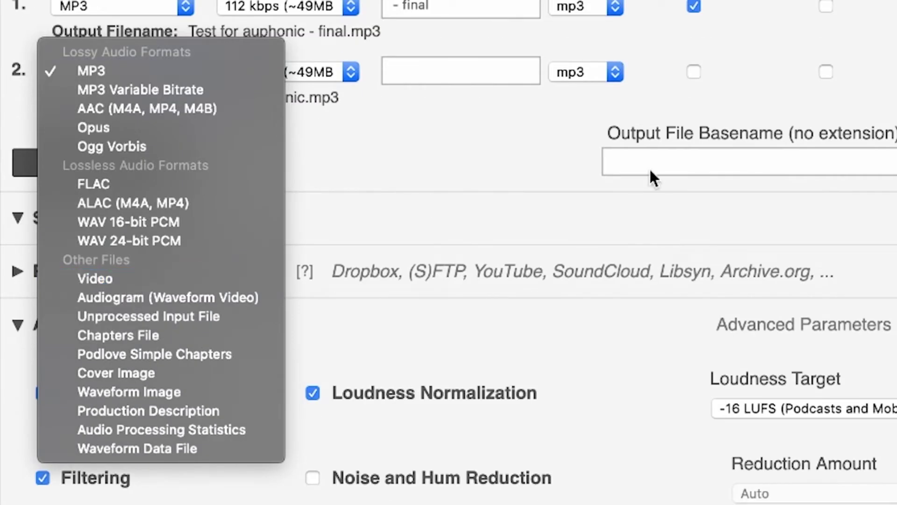
click(474, 122)
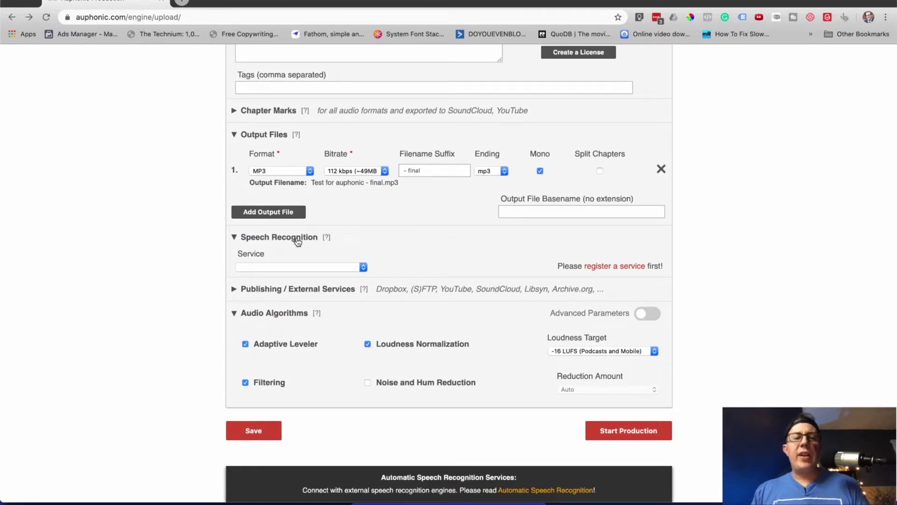
Step: Expand Publishing / External Services and read the Add Service help
scroll(296, 238, down, 1)
click(588, 264)
scroll(455, 241, down, 4)
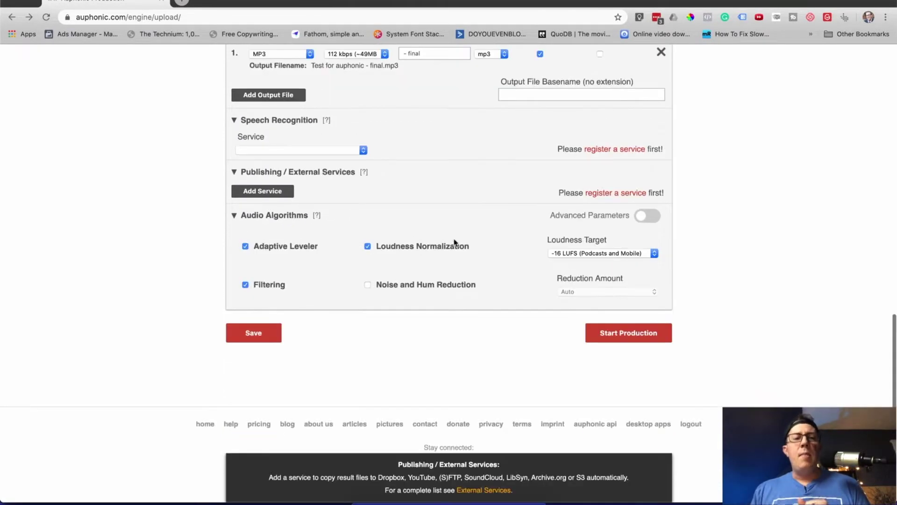
mouse_move(354, 174)
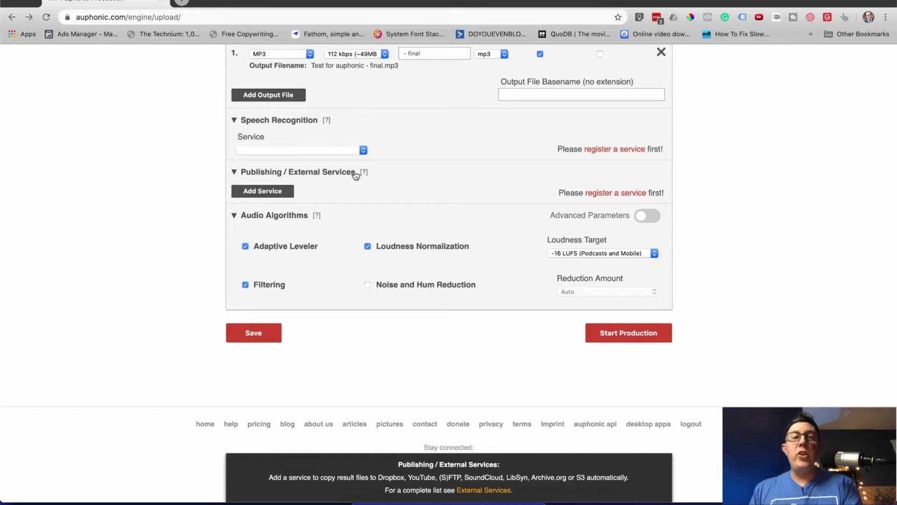
scroll(296, 201, up, 1)
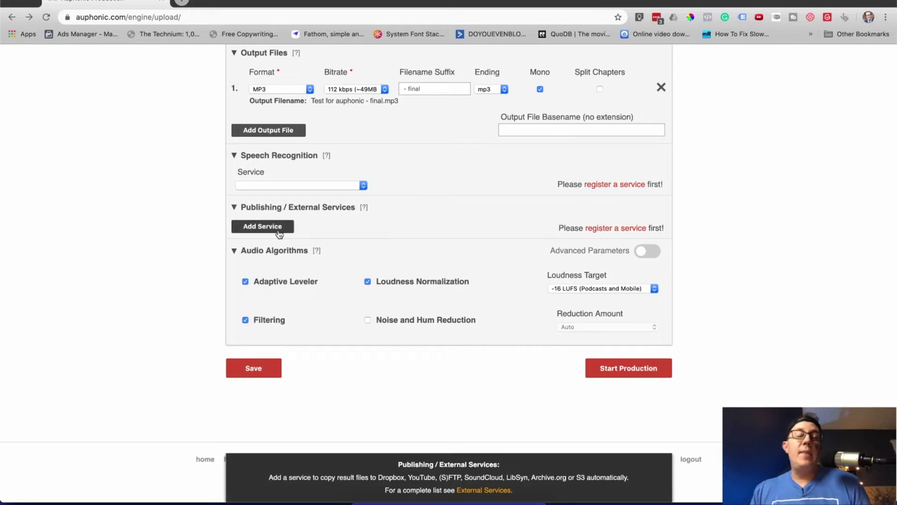
scroll(315, 229, down, 1)
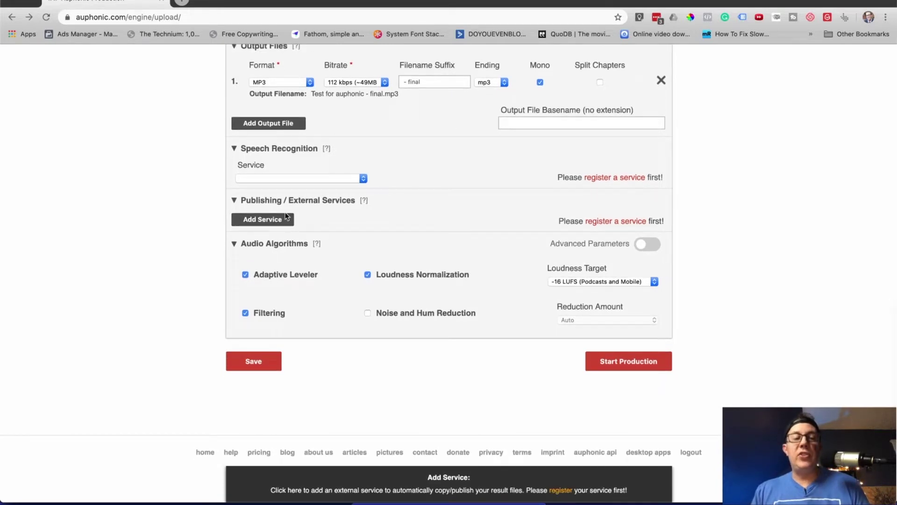
mouse_move(284, 218)
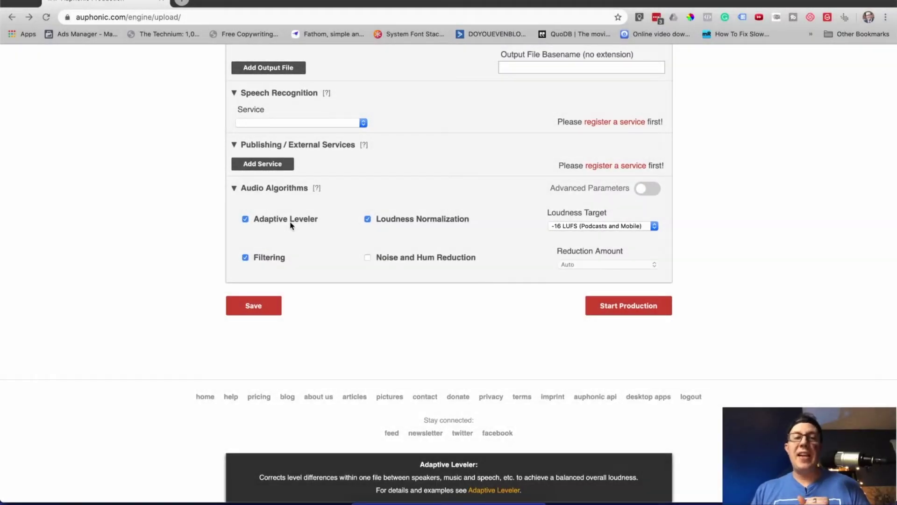
Step: Enable Noise and Hum Reduction in Auphonic, then hide Logic's volume automation lanes
click(367, 257)
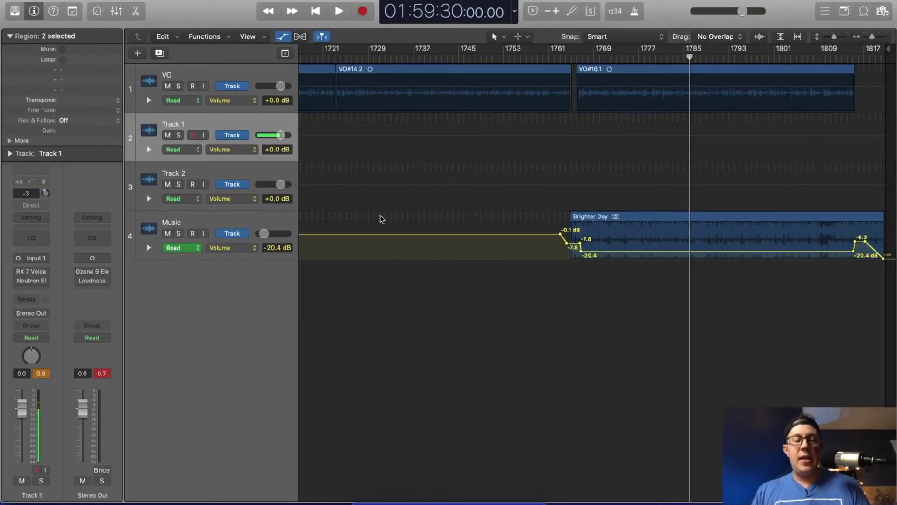
key(a)
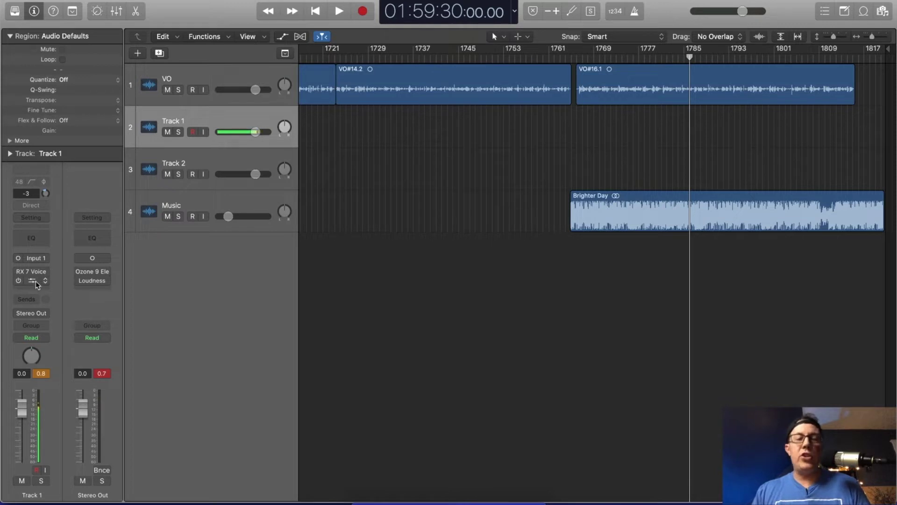
mouse_move(34, 282)
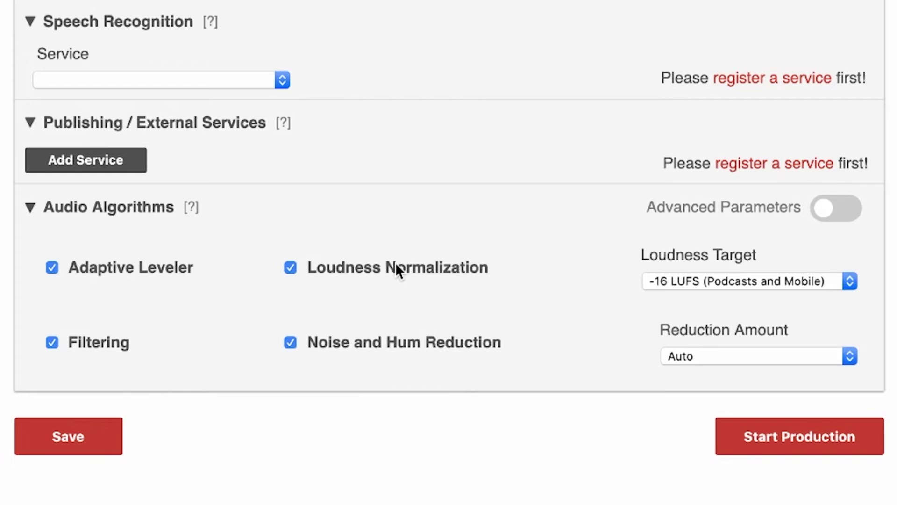
Step: Try a -19 LUFS loudness target, then set it back to -16 LUFS
click(709, 275)
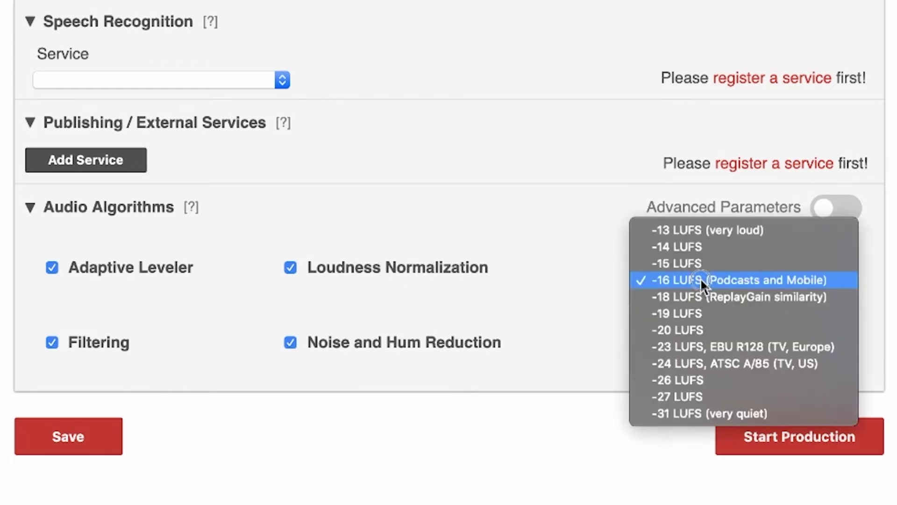
click(683, 312)
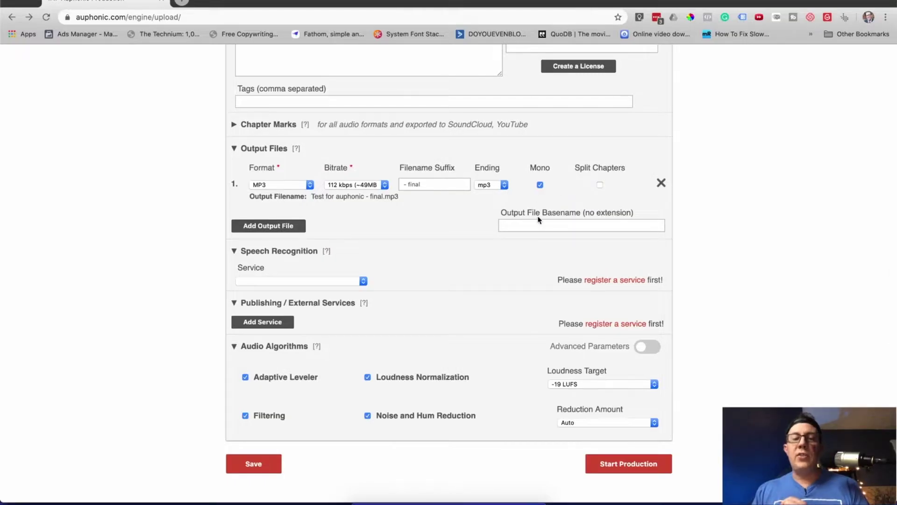
click(590, 323)
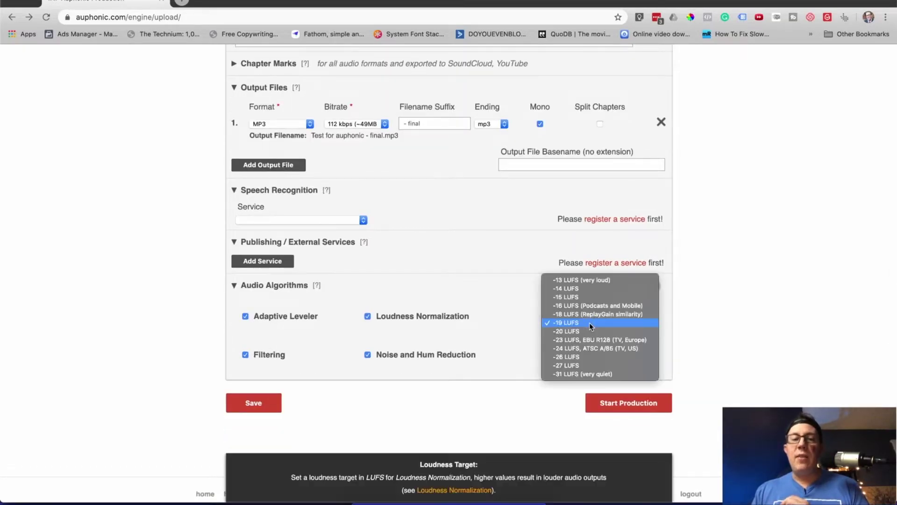
click(572, 306)
Step: Open the Audio Algorithms [?] help page
scroll(566, 301, down, 1)
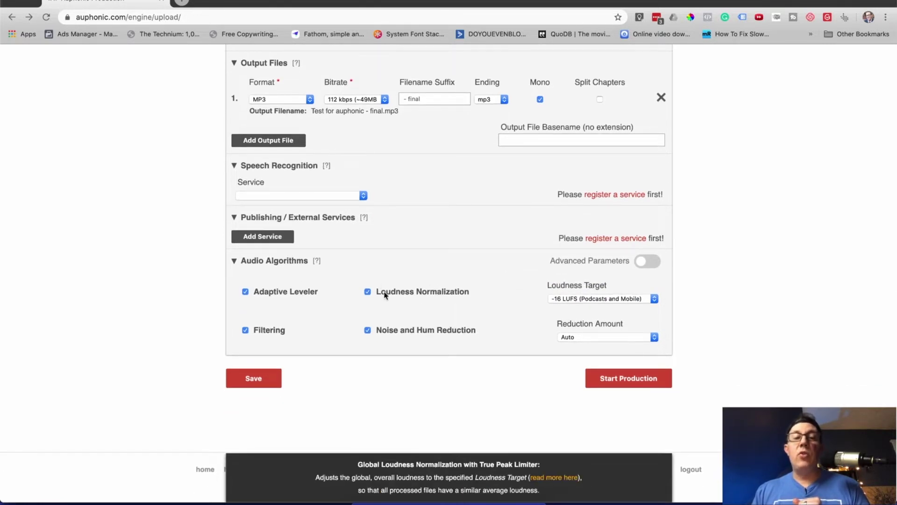
mouse_move(319, 291)
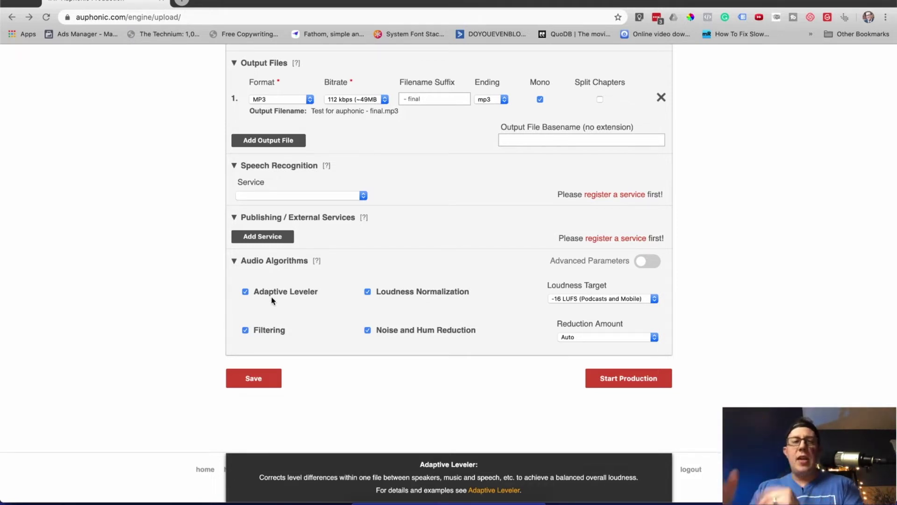
scroll(271, 300, down, 1)
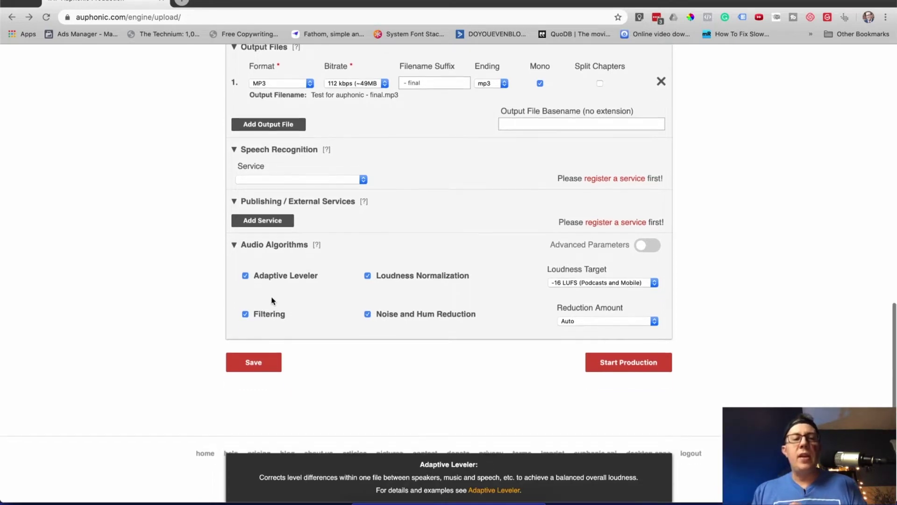
click(317, 245)
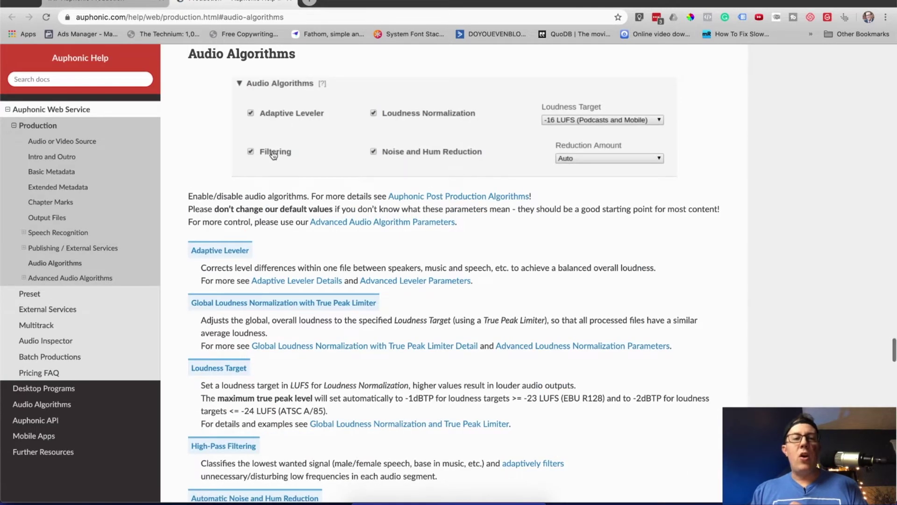
Step: Scroll through the audio algorithms help, then switch back to the production form tab
scroll(385, 265, down, 6)
scroll(384, 264, down, 2)
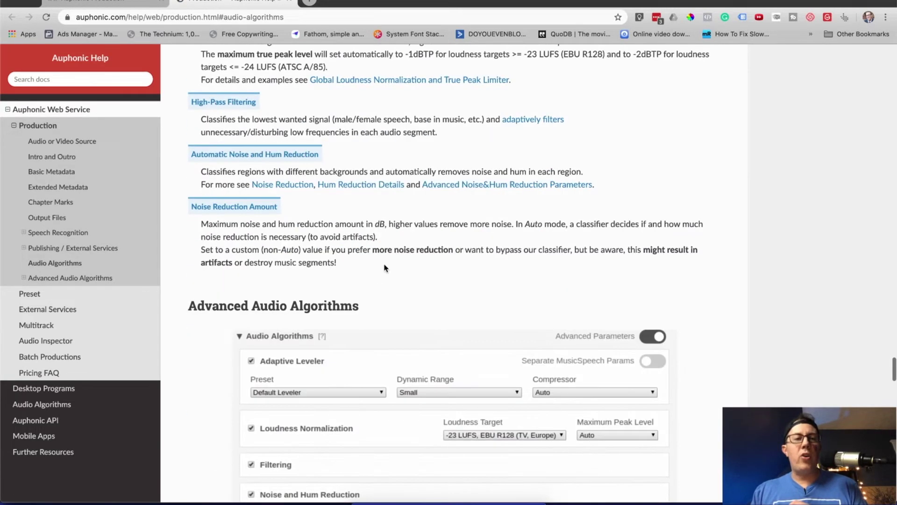
scroll(384, 268, up, 5)
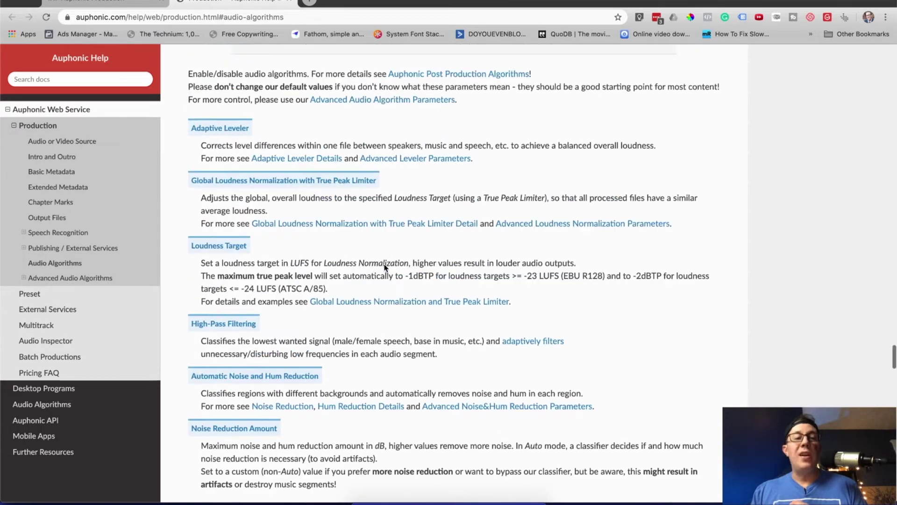
scroll(384, 265, down, 9)
scroll(385, 269, down, 5)
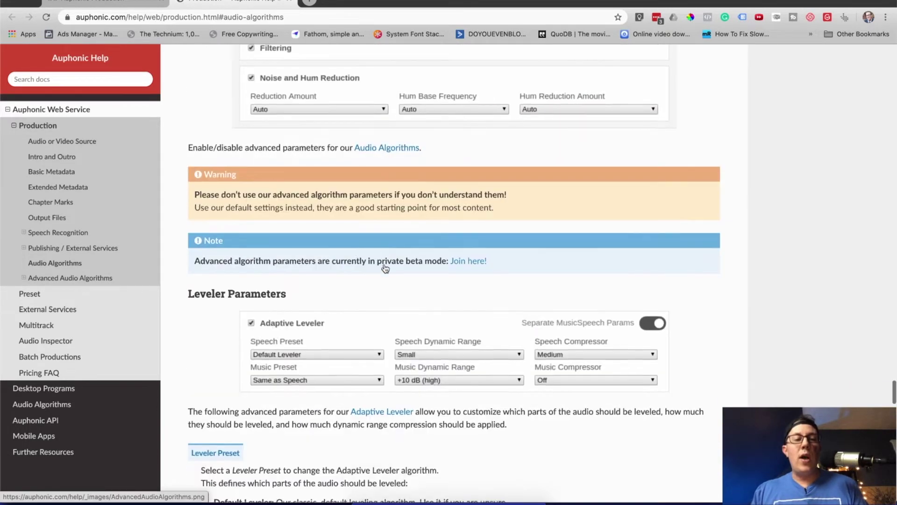
key(ctrl+shift+Tab)
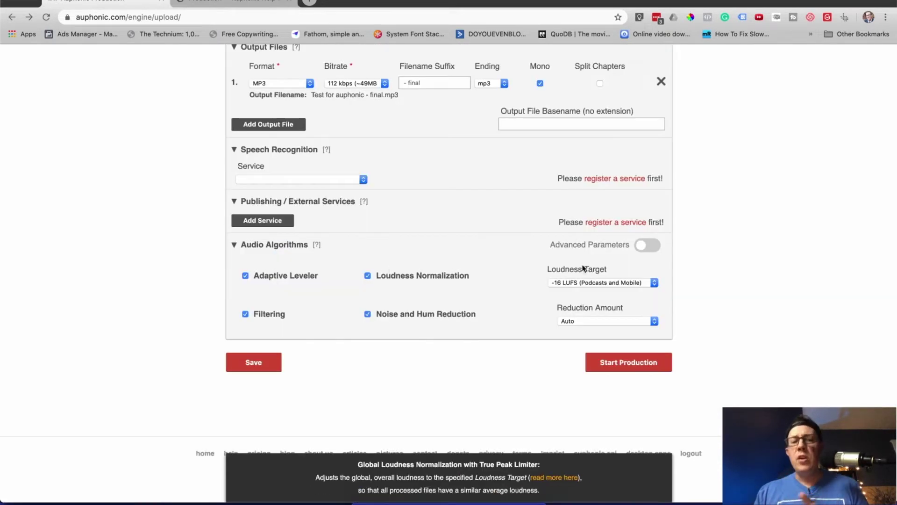
Step: Keep Noise and Hum Reduction enabled with the reduction amount left at Auto
click(591, 321)
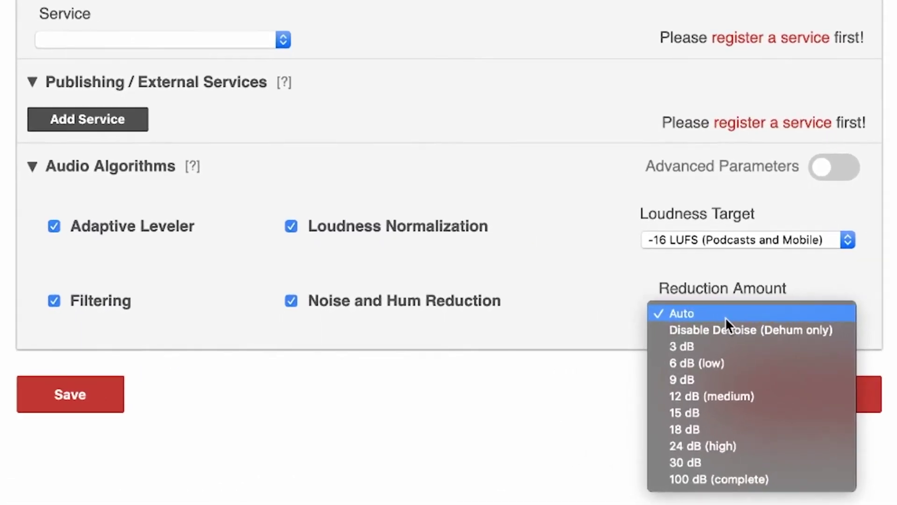
click(677, 319)
click(440, 303)
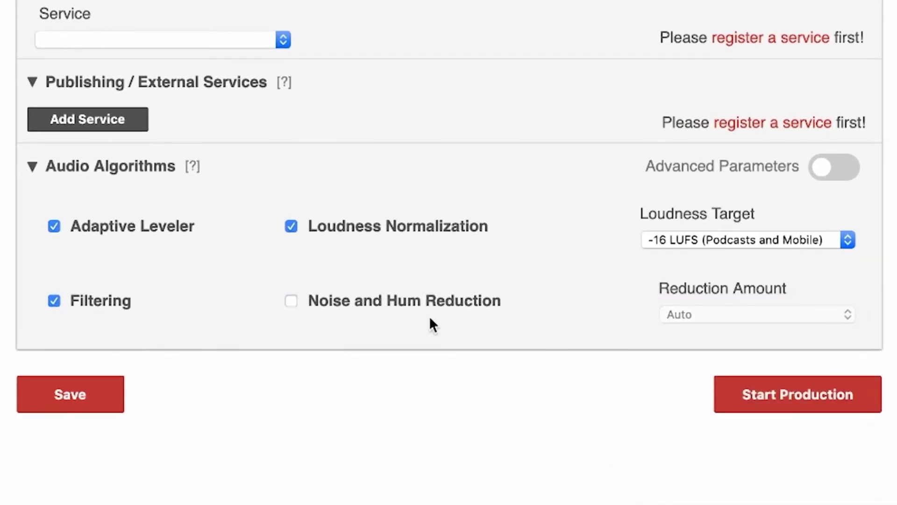
click(452, 302)
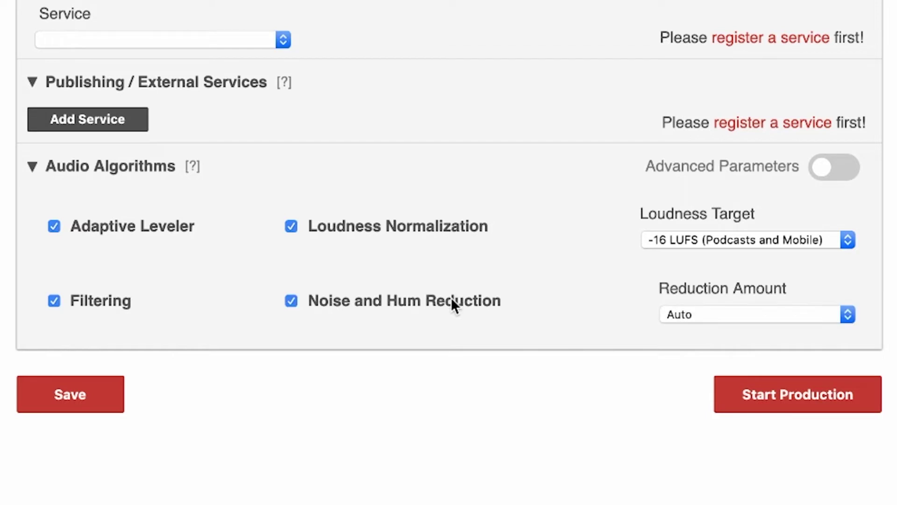
click(758, 316)
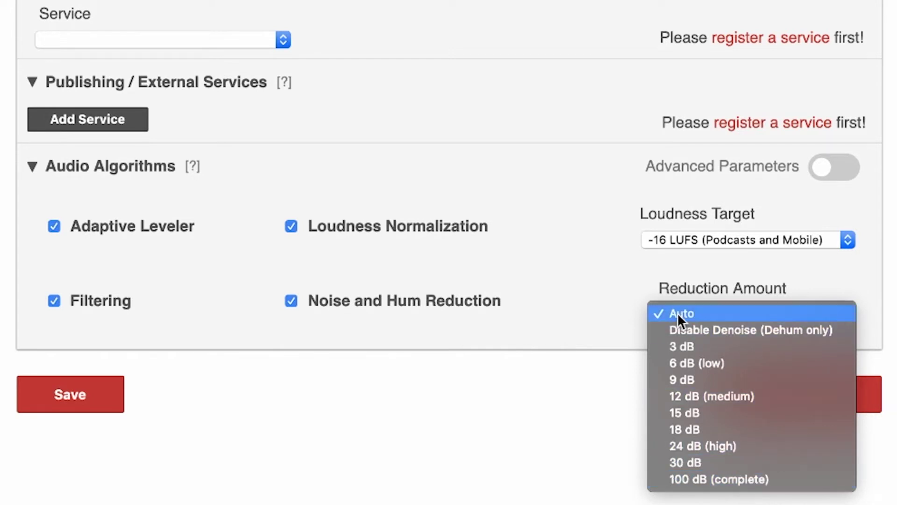
click(528, 366)
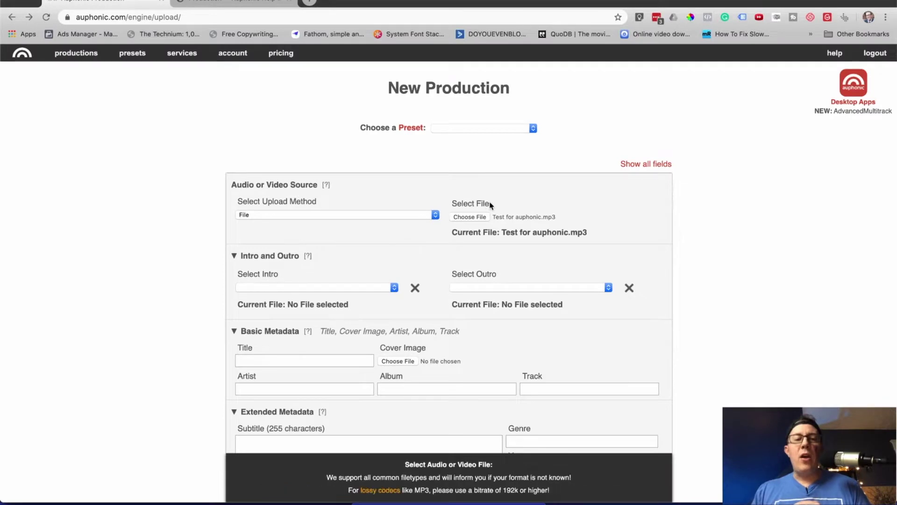
Step: Submit the production settings to reach the start-production confirmation
scroll(392, 140, down, 3)
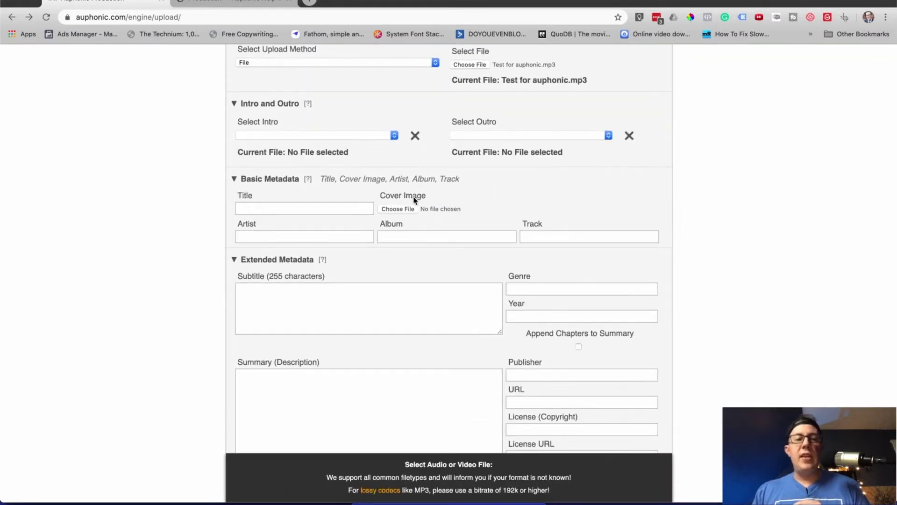
scroll(369, 196, down, 10)
mouse_move(411, 262)
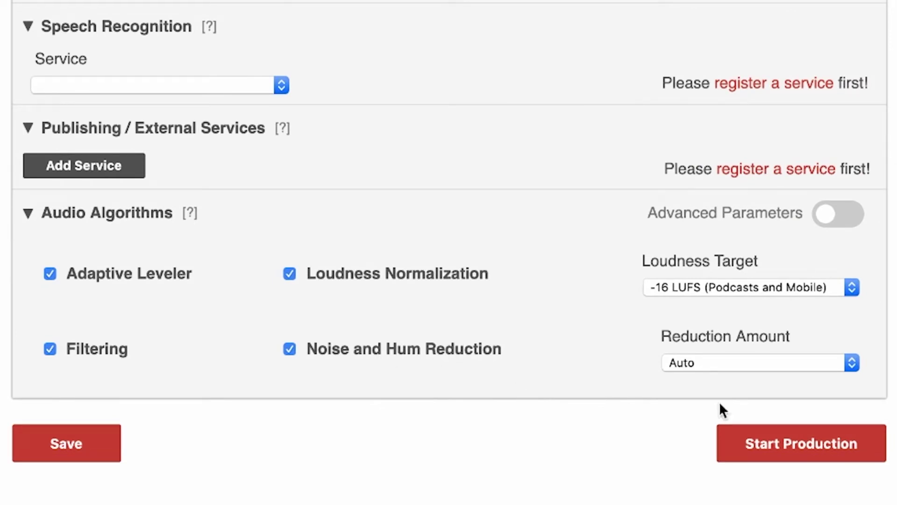
click(805, 454)
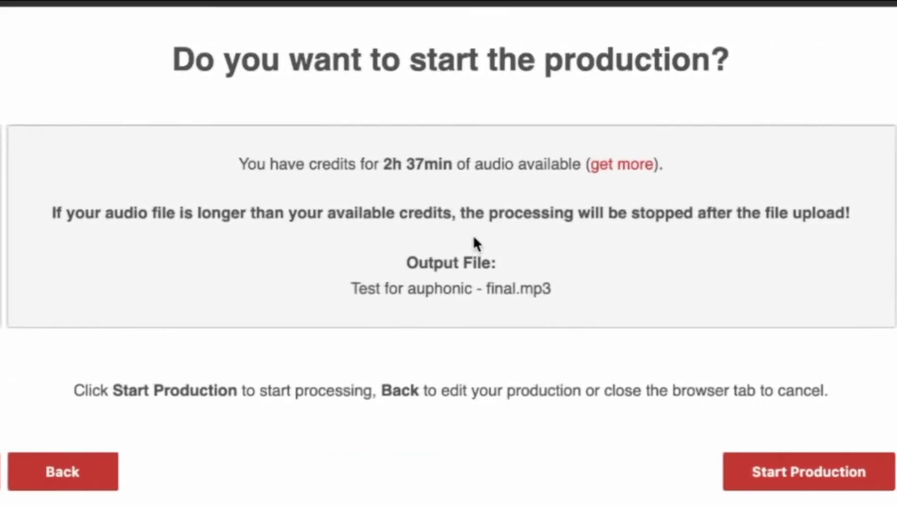
Step: Check the remaining credit time and confirm starting the production of Test for auphonic.mp3
drag(382, 163, 442, 164)
click(471, 213)
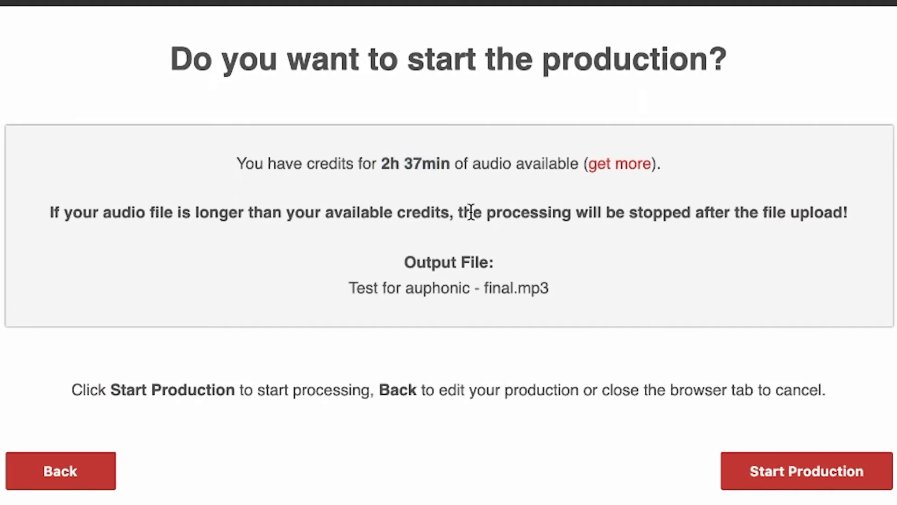
click(785, 467)
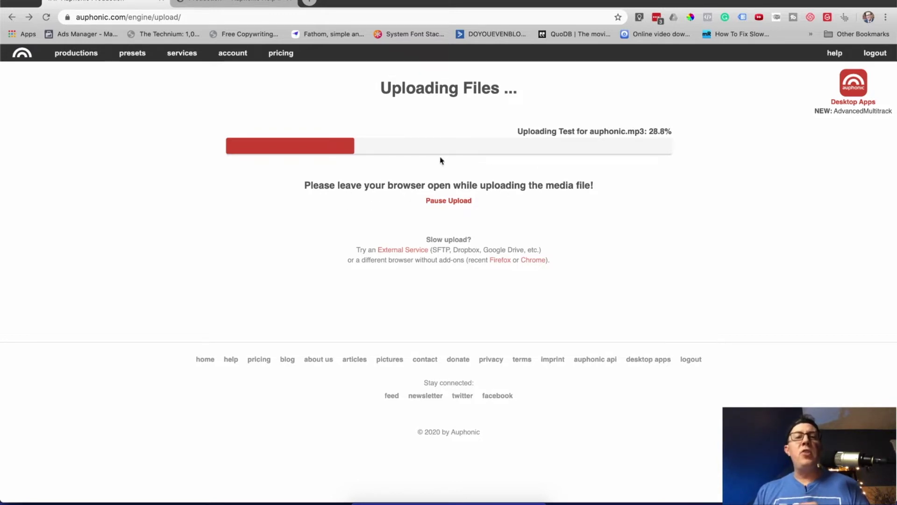
Step: Check the upload progress and the source audio folders, then switch to the Logic Pro X project
triple_click(411, 91)
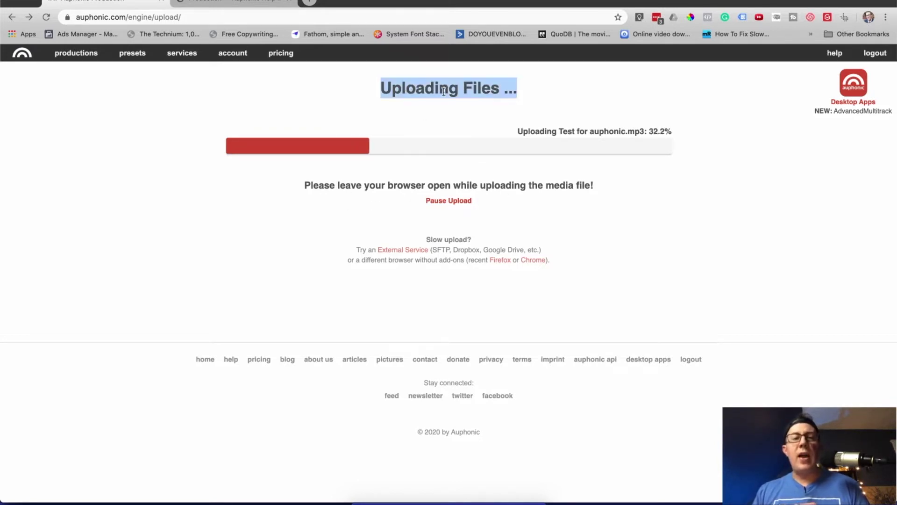
click(238, 226)
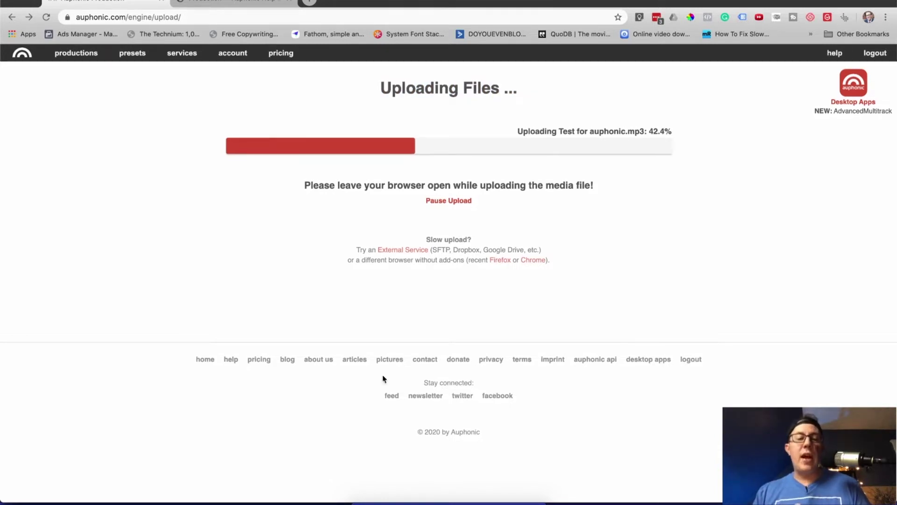
click(365, 498)
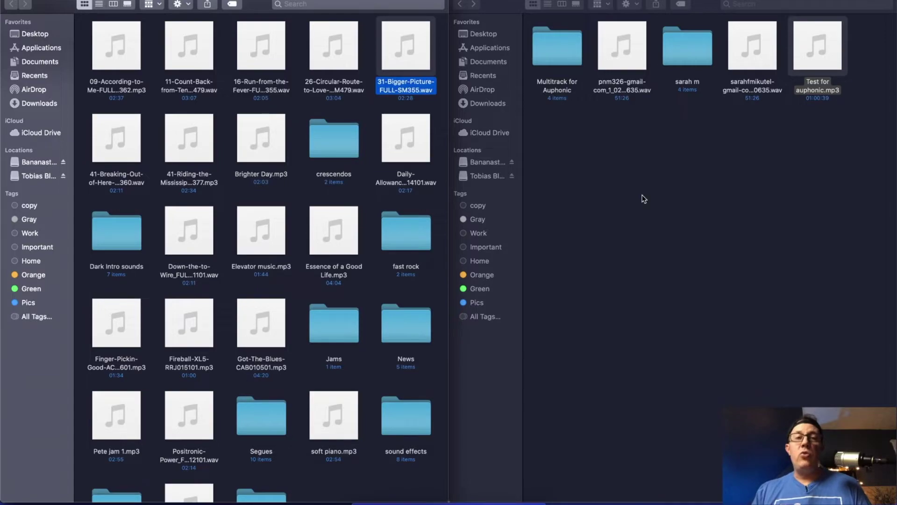
key(super+Tab)
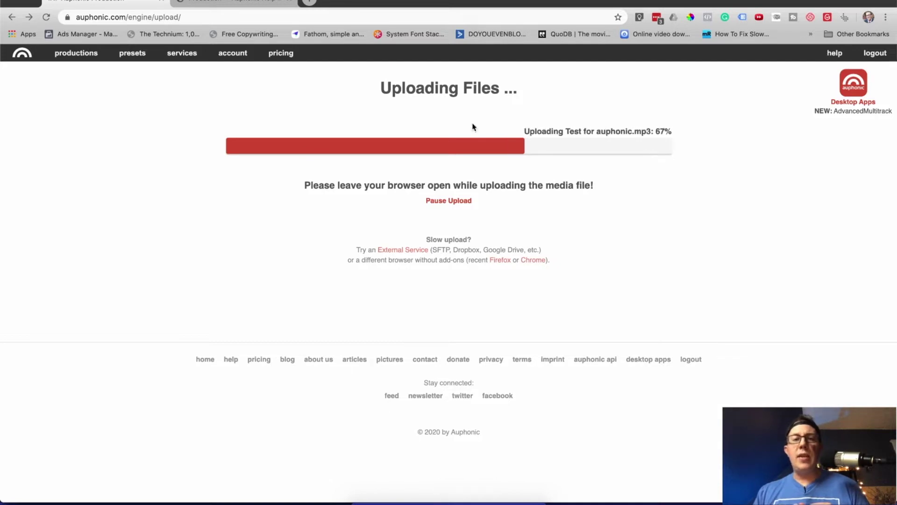
click(444, 489)
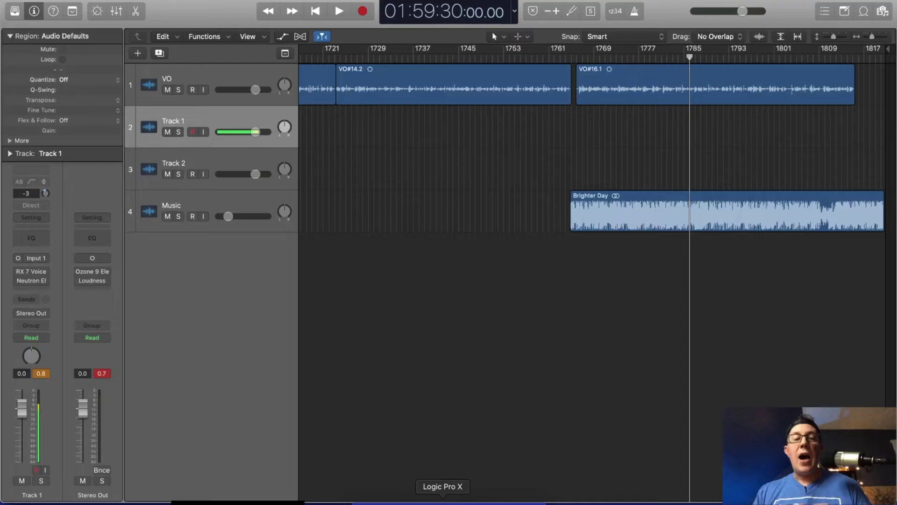
Step: Select the Music track, enlarge the track lanes, zoom to fit the project and open New Tracks
click(199, 206)
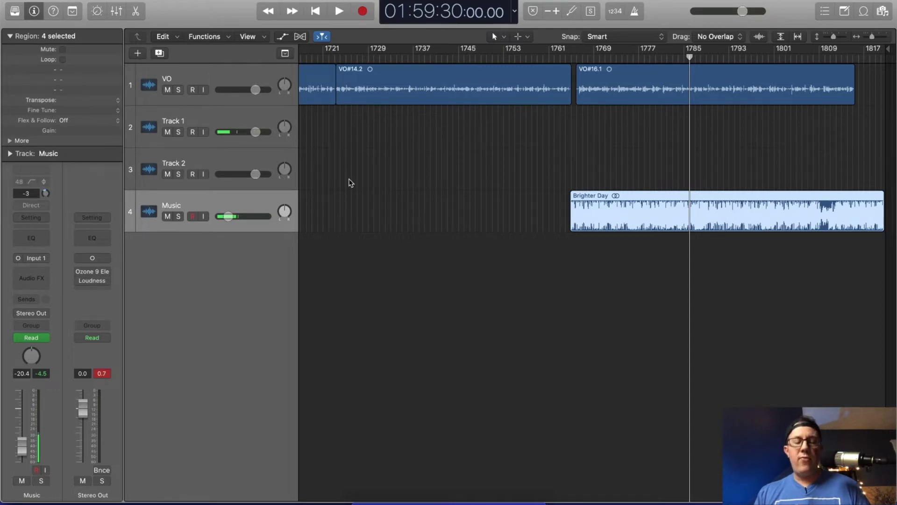
ctrl+alt+click(349, 181)
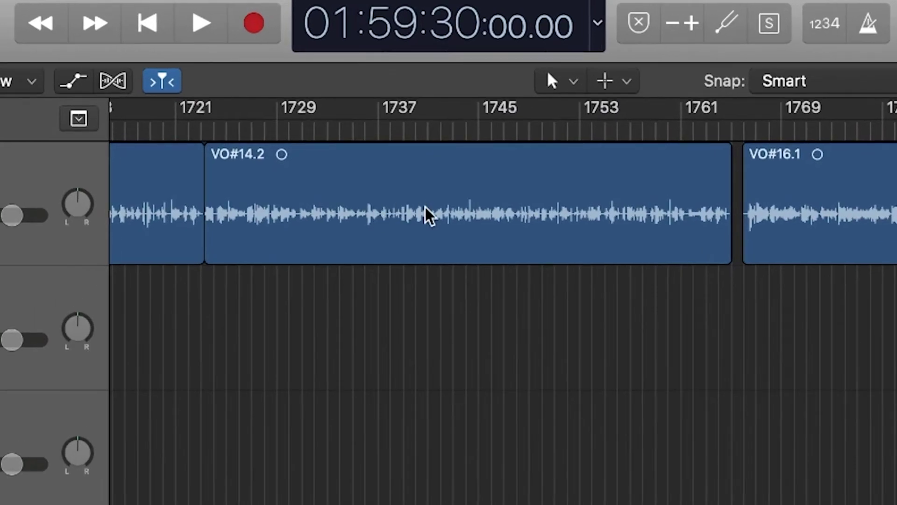
key(super+Down)
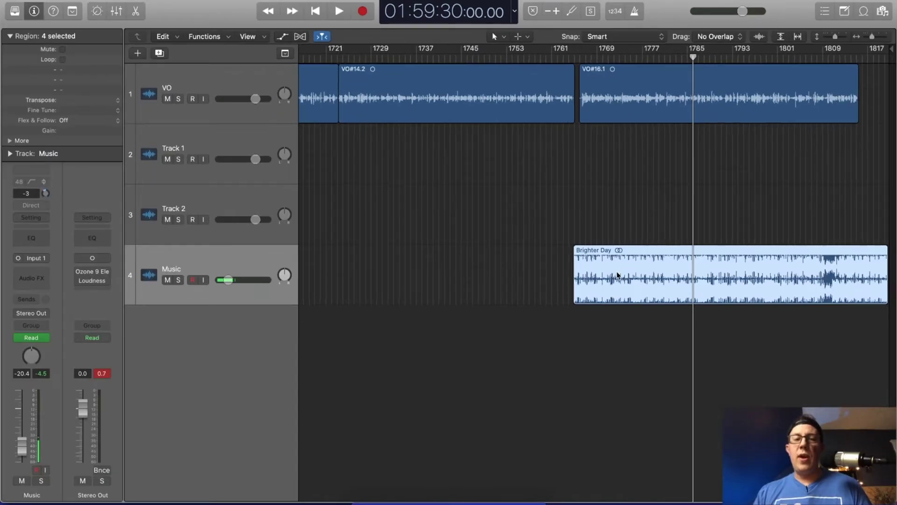
key(super+Right)
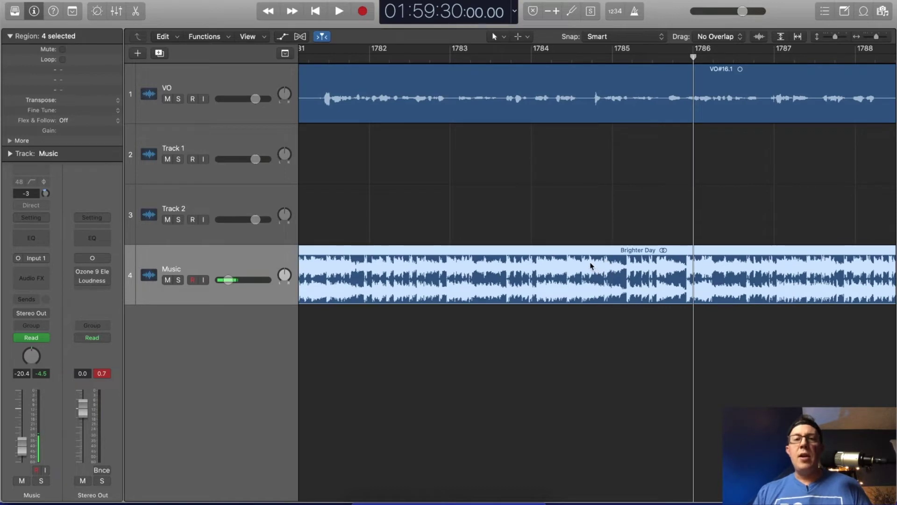
key(z)
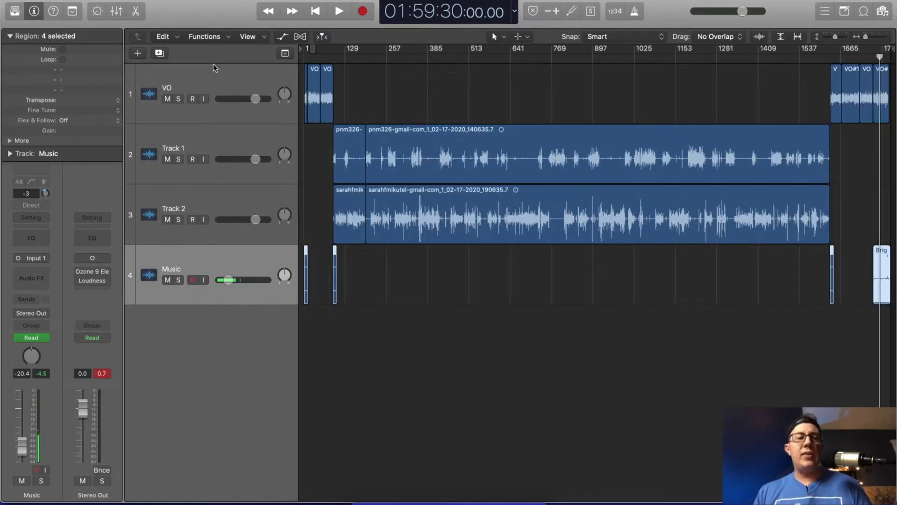
click(138, 53)
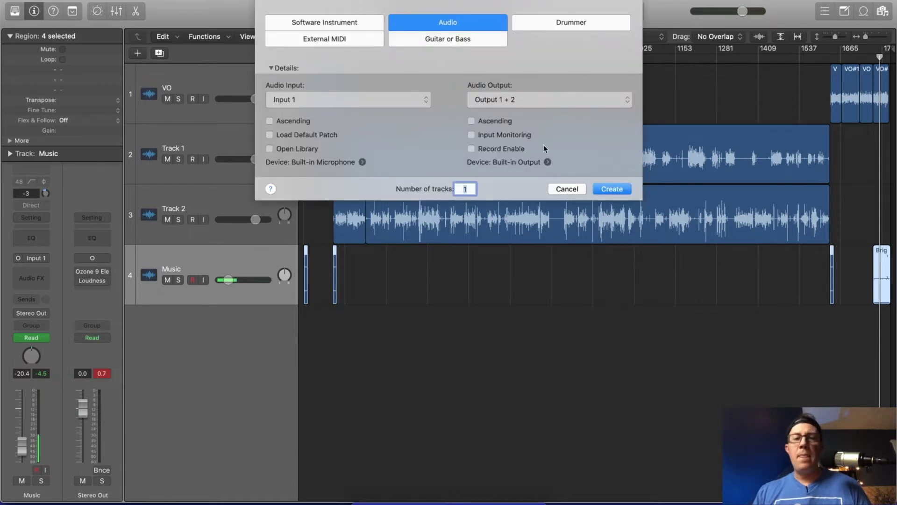
Step: Cancel the new track and duplicate the Music track as track 5 with the test EXPORT region
click(566, 190)
click(160, 53)
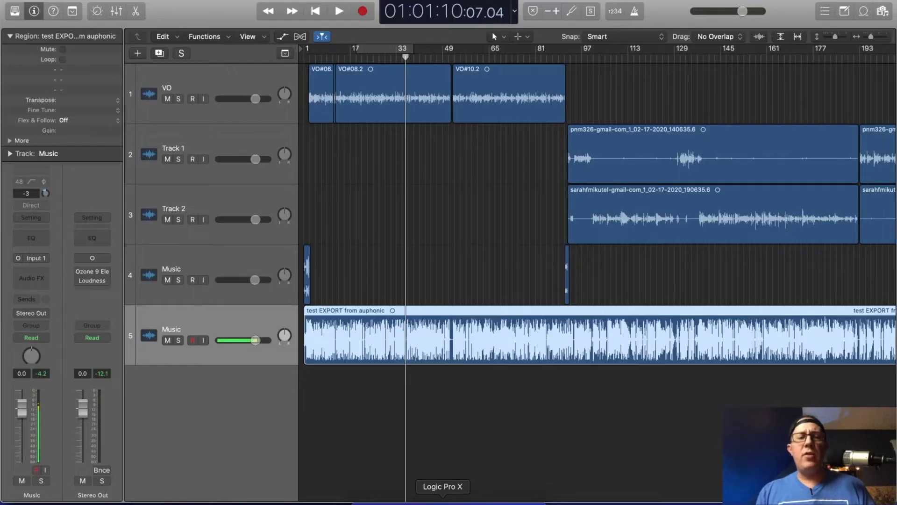
click(336, 245)
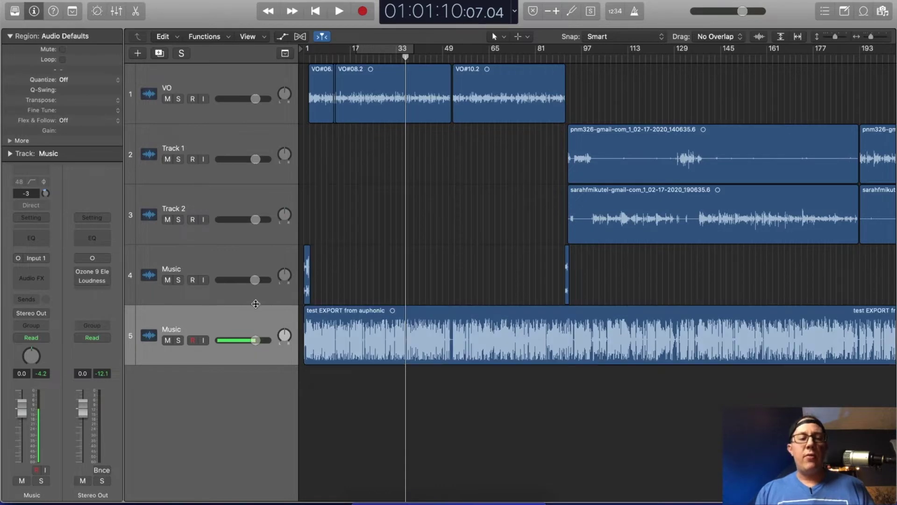
click(483, 326)
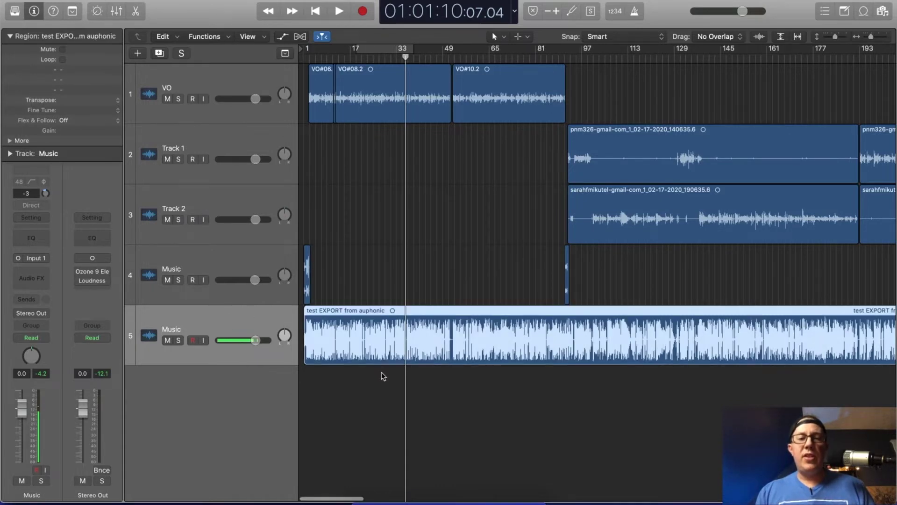
Step: Zoom and scroll the timeline to compare the track 5 export with the original waveforms
key(super+Right)
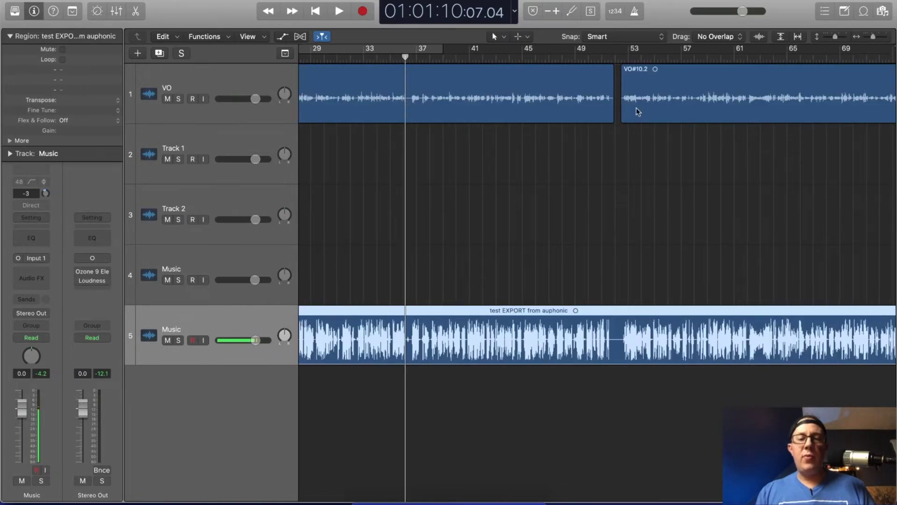
scroll(541, 206, right, 15)
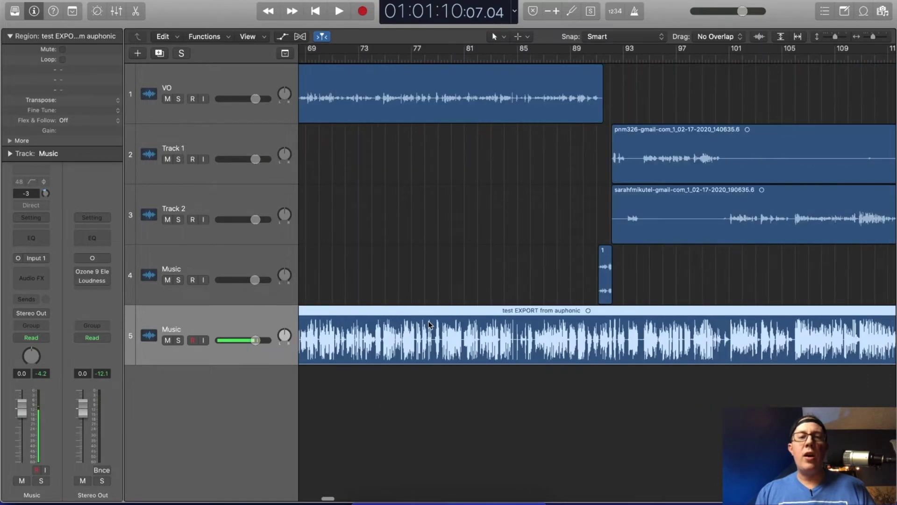
scroll(458, 295, right, 5)
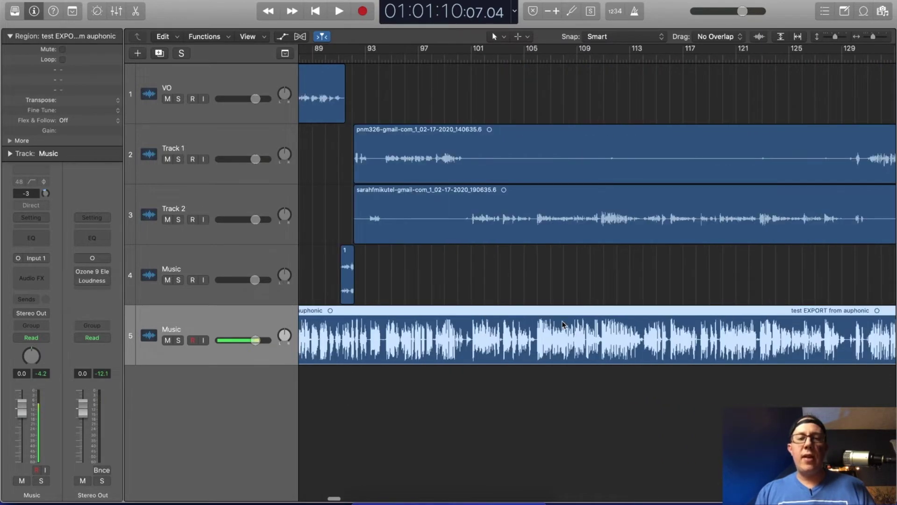
key(super+Right)
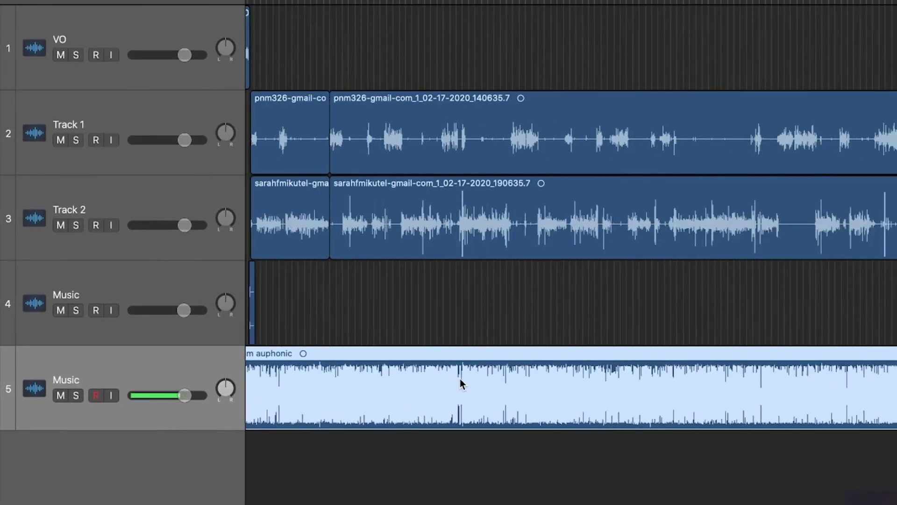
key(super+Left)
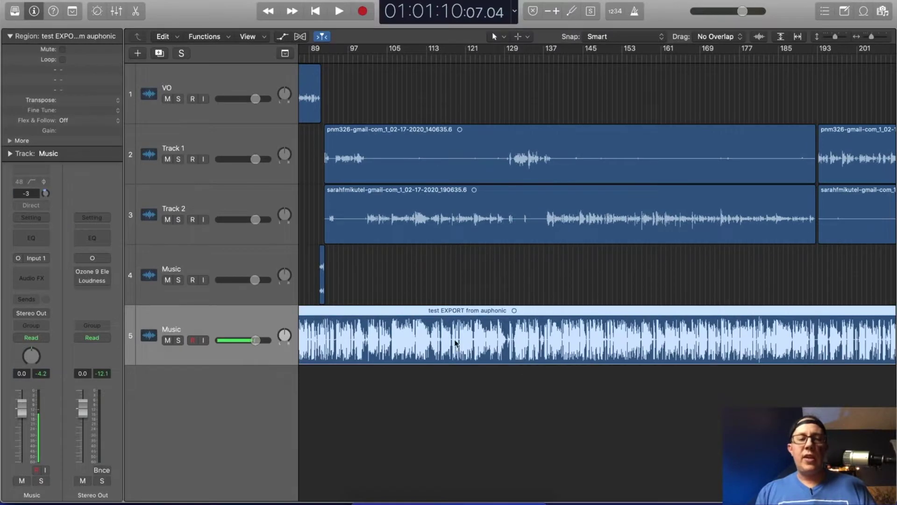
scroll(455, 343, left, 15)
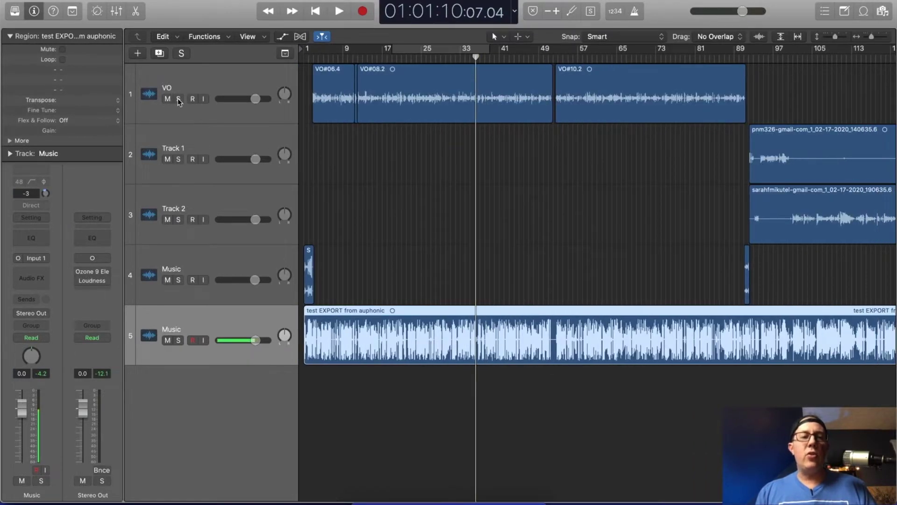
Step: Solo and play the VO track, then stop playback and unsolo it
click(178, 99)
key(space)
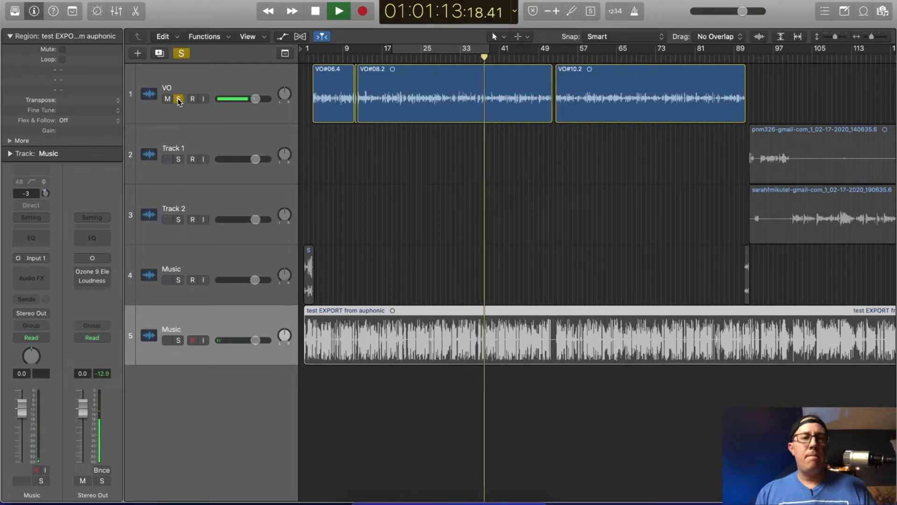
key(space)
click(178, 99)
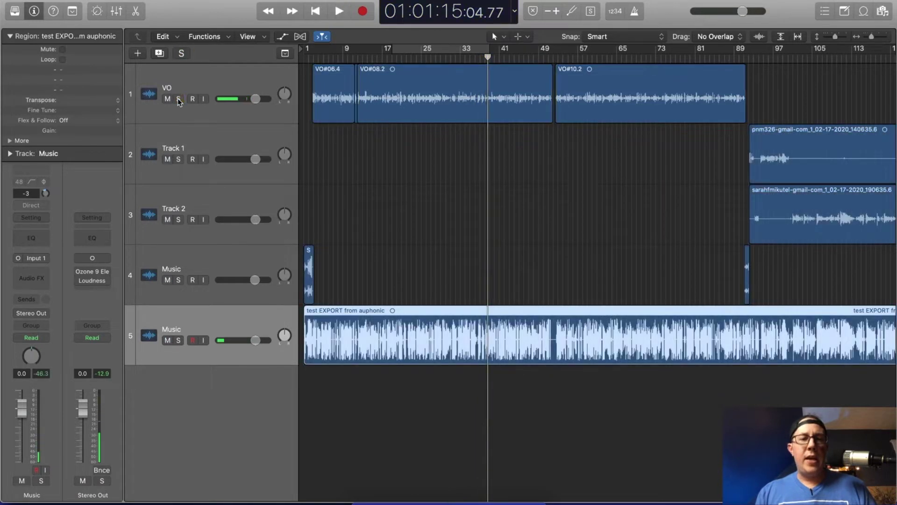
Step: Solo and play the Auphonic export on track 5, zooming to fit and jumping near its end
click(179, 340)
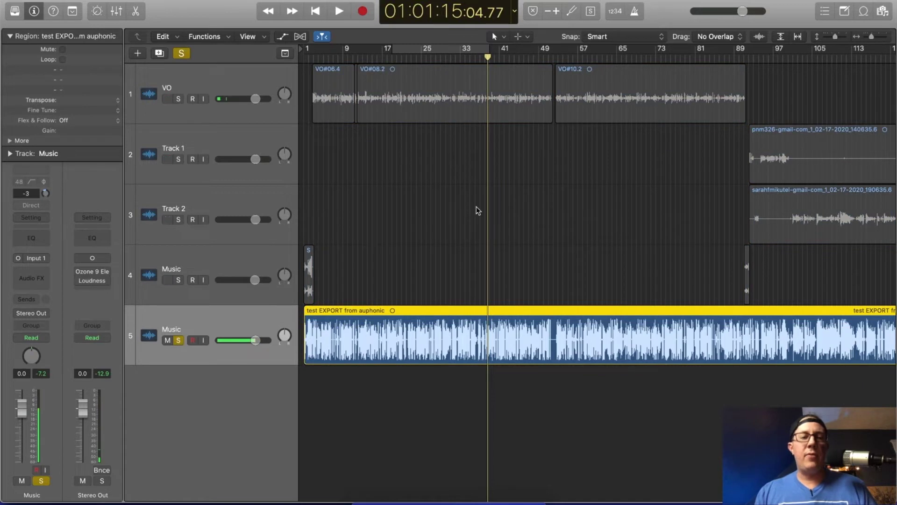
key(space)
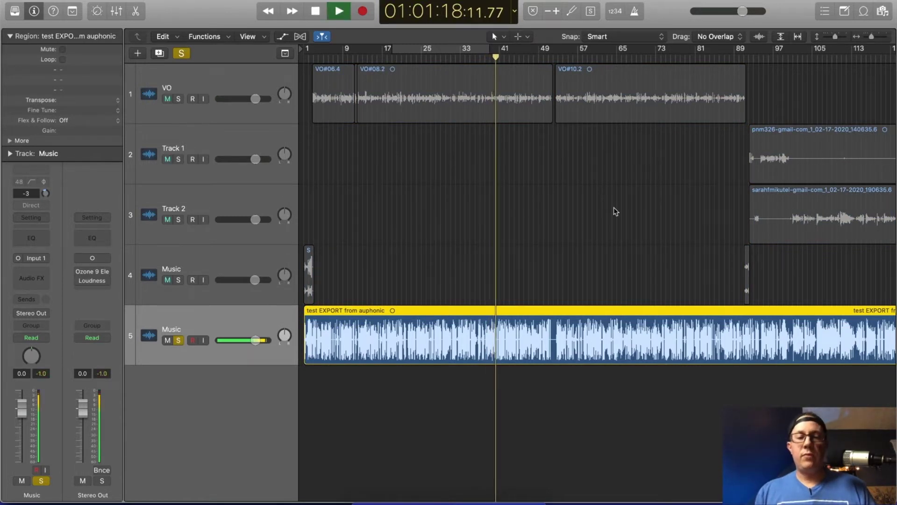
key(z)
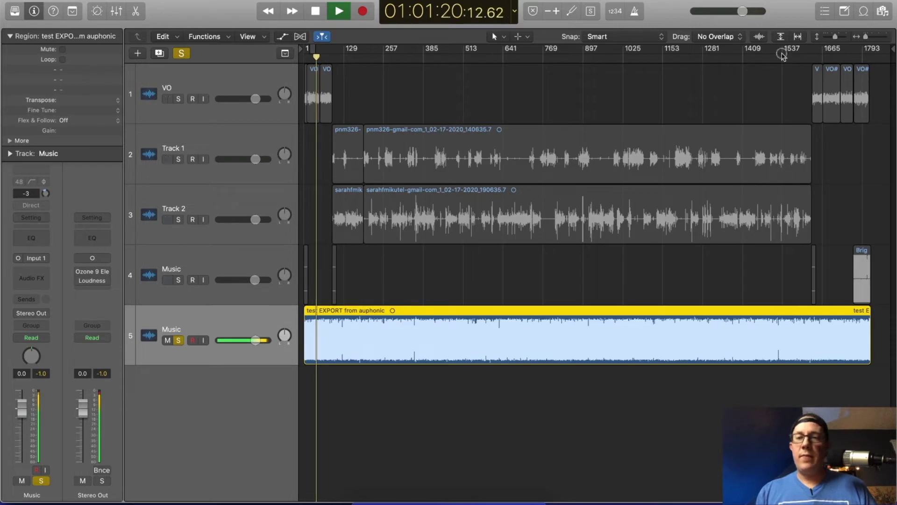
click(746, 61)
click(807, 61)
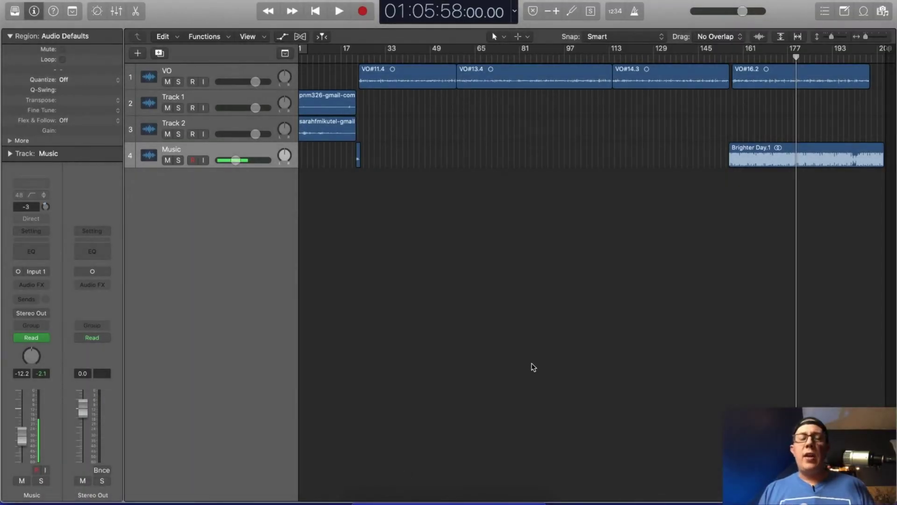
Step: Review the volume automation lanes, then play briefly from around bar 193
scroll(532, 365, left, 2)
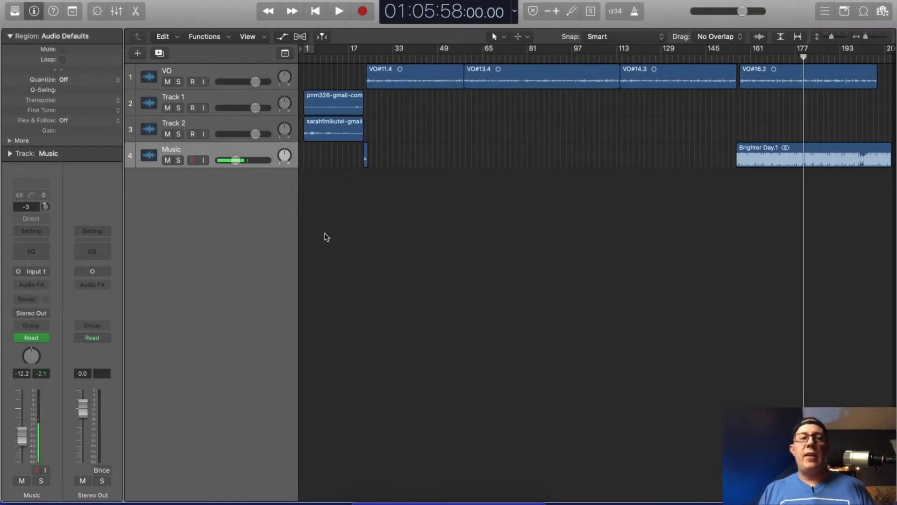
scroll(326, 234, right, 2)
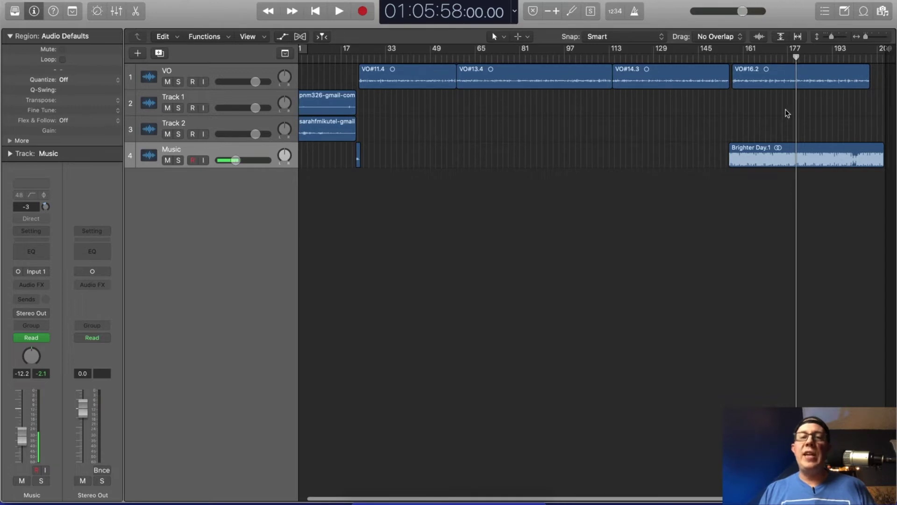
key(a)
scroll(786, 125, up, 5)
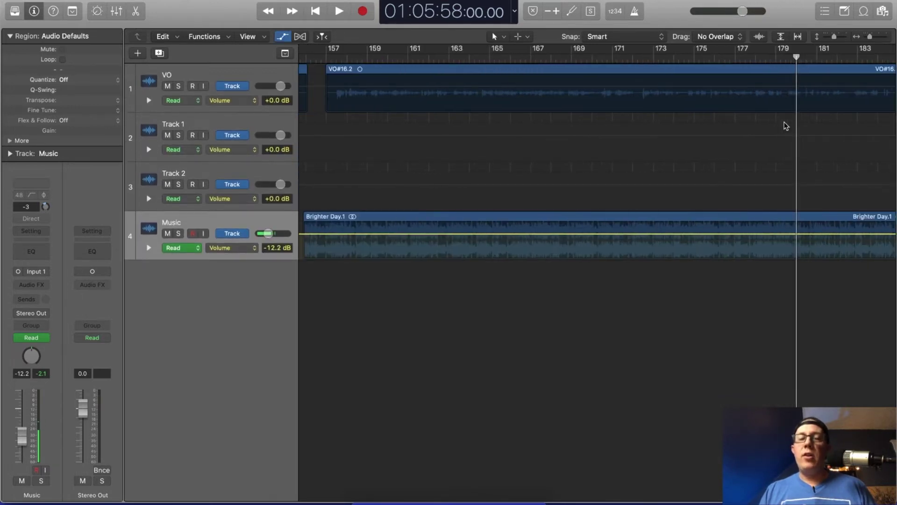
scroll(783, 124, right, 10)
key(a)
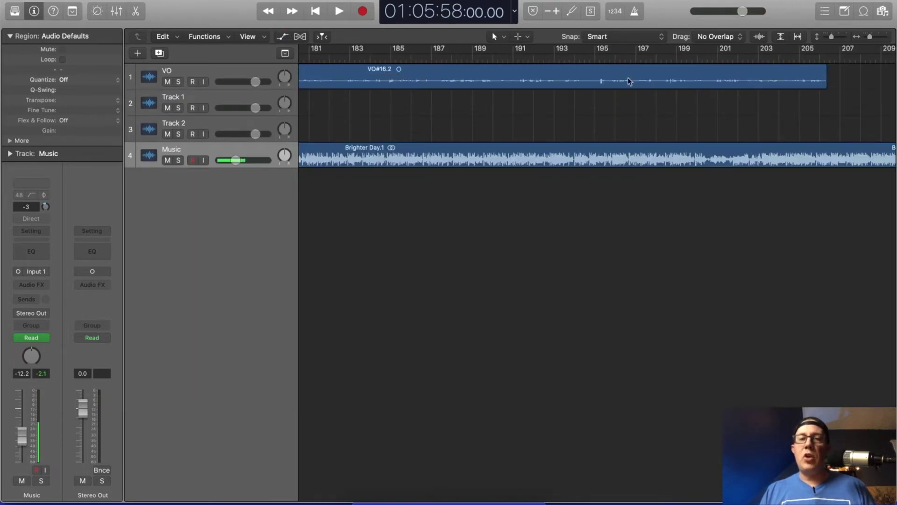
click(553, 56)
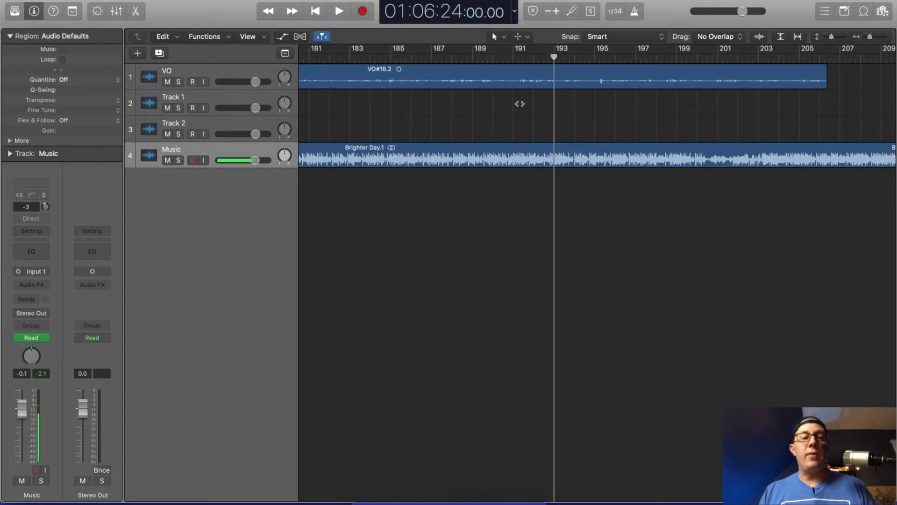
key(space)
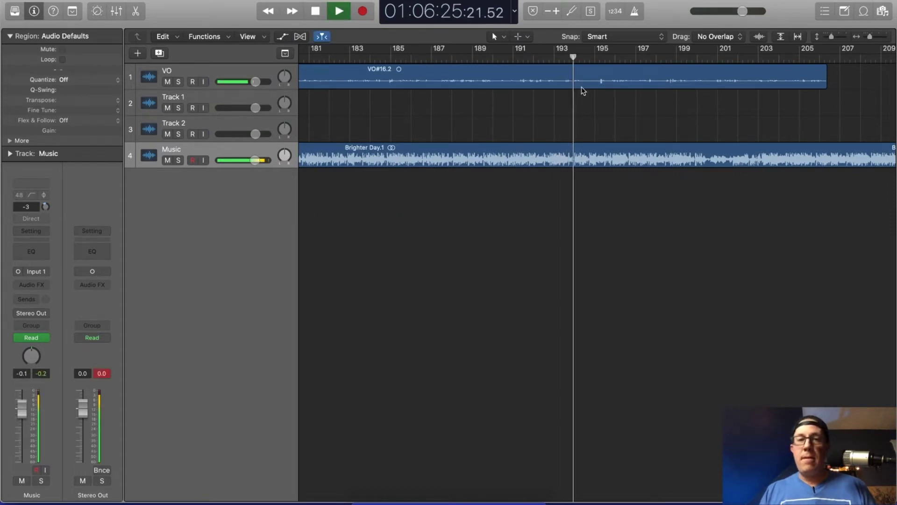
key(space)
Step: Zoom out to the whole arrangement and select all eight regions
key(super+Left)
key(super+Left)
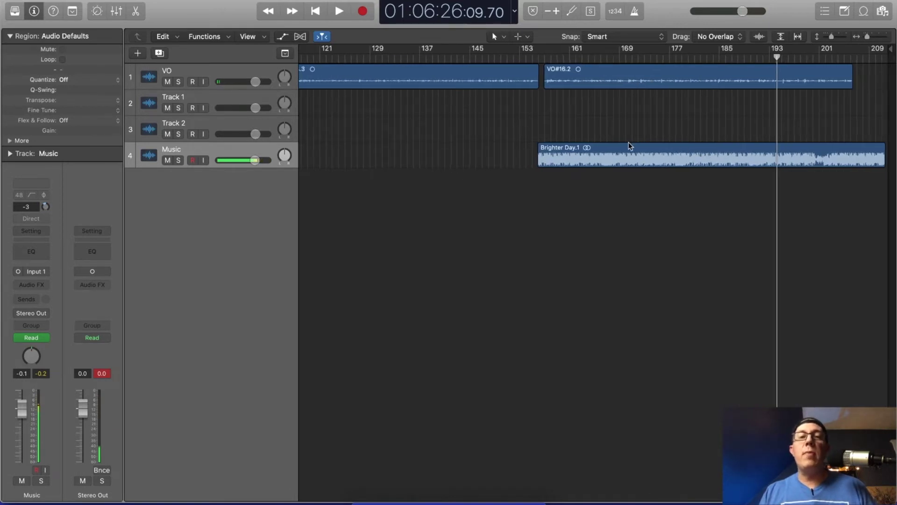
key(super+Left)
scroll(628, 146, left, 1)
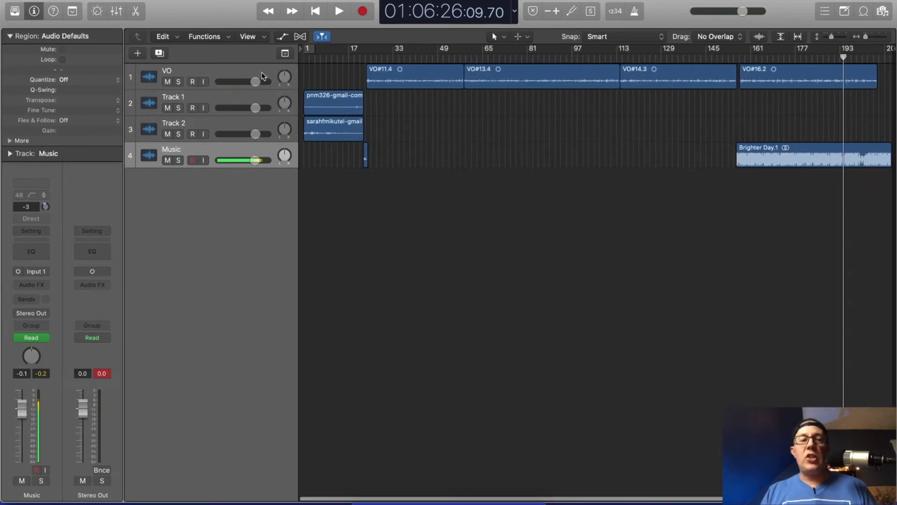
key(super+a)
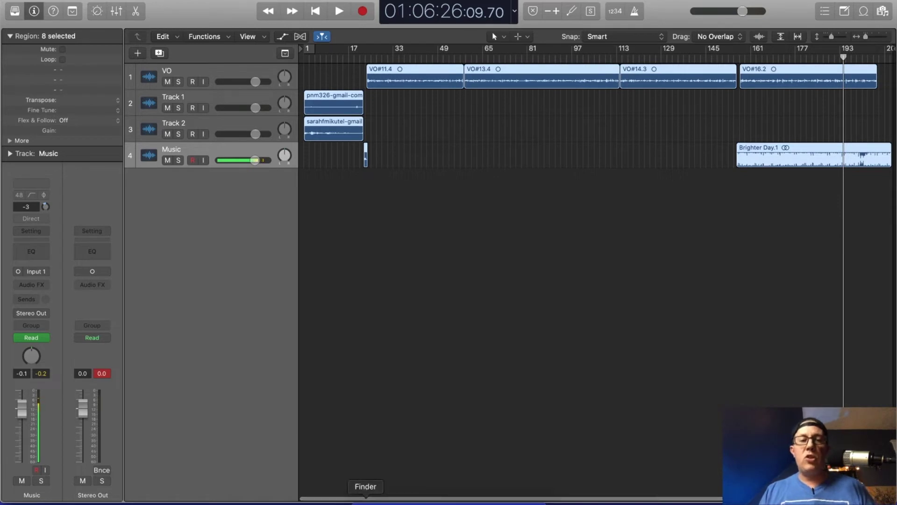
Step: Show the exported Music_1, Track 1_1, Track 2_1 and VO_1 WAV files in Finder
click(366, 500)
click(557, 47)
click(630, 70)
click(701, 67)
click(759, 70)
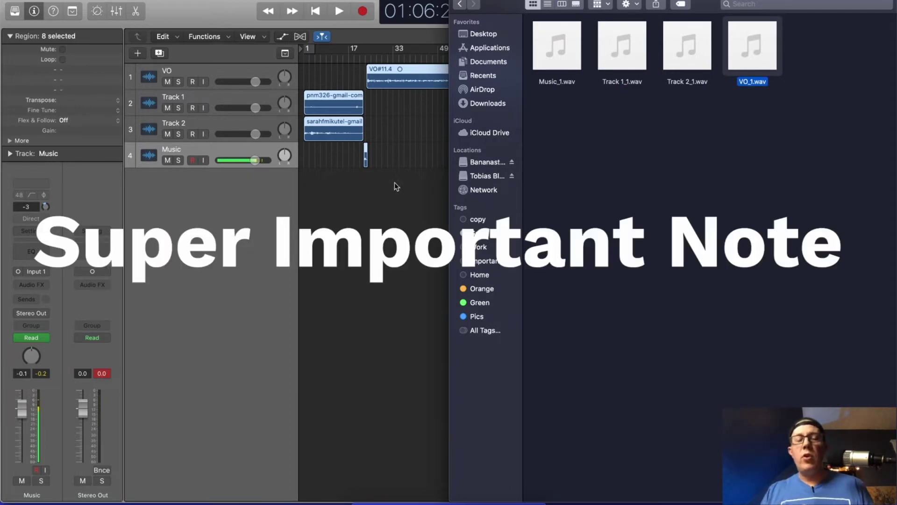
Step: Return Logic's playhead to the project start and zoom in on the arrangement's beginning
click(356, 185)
key(Return)
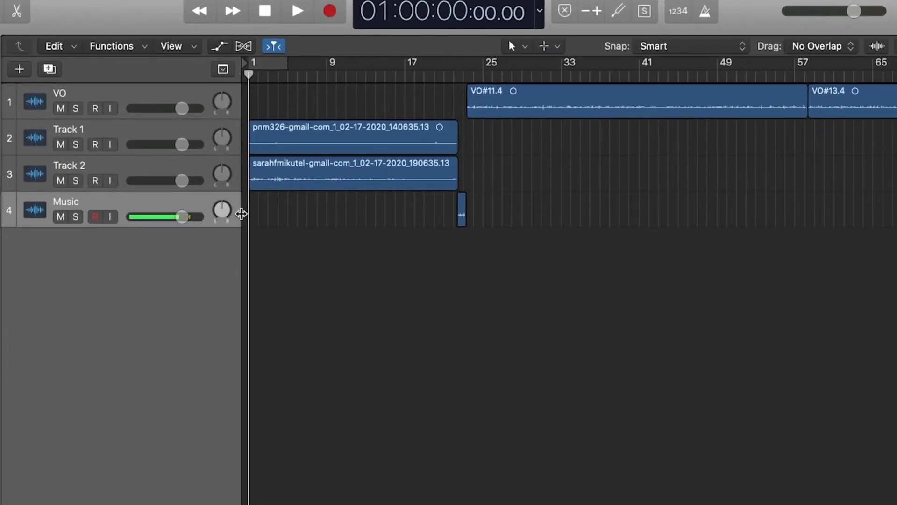
key(super+Tab)
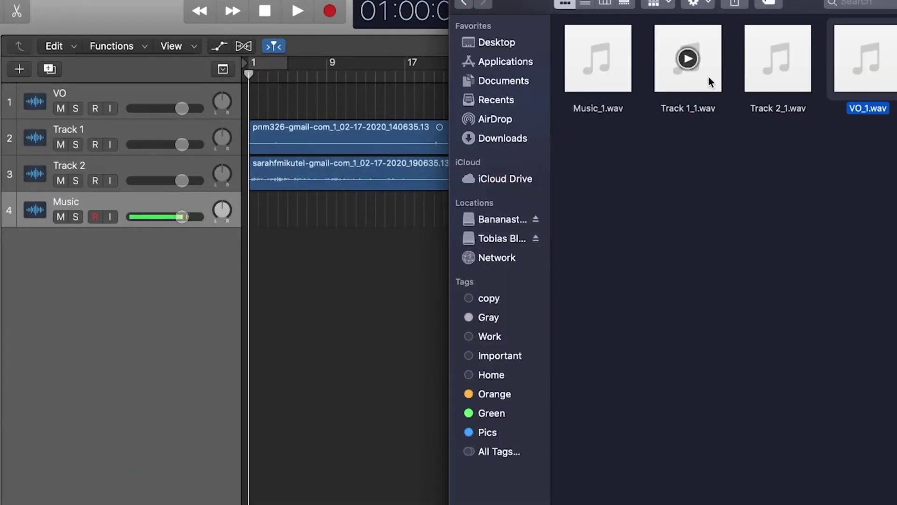
click(434, 111)
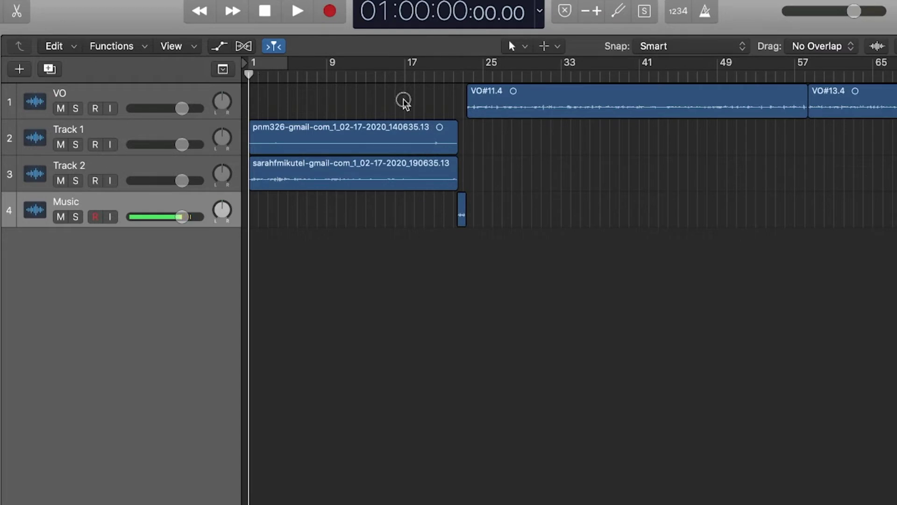
drag(405, 223, 280, 215)
key(super+Tab)
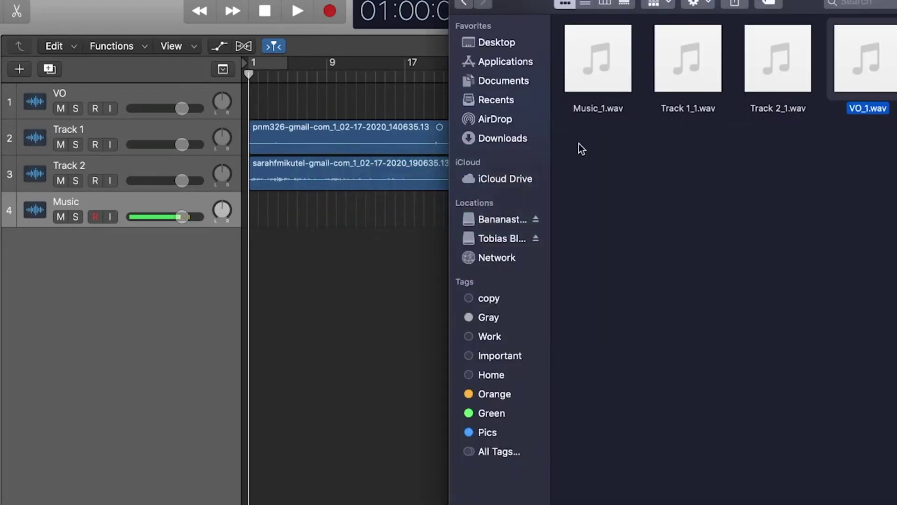
key(super+Tab)
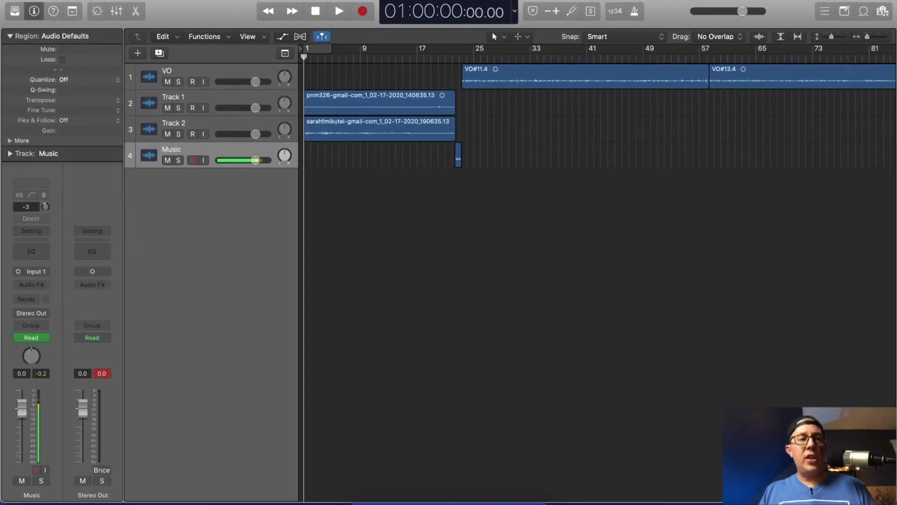
click(47, 0)
click(399, 174)
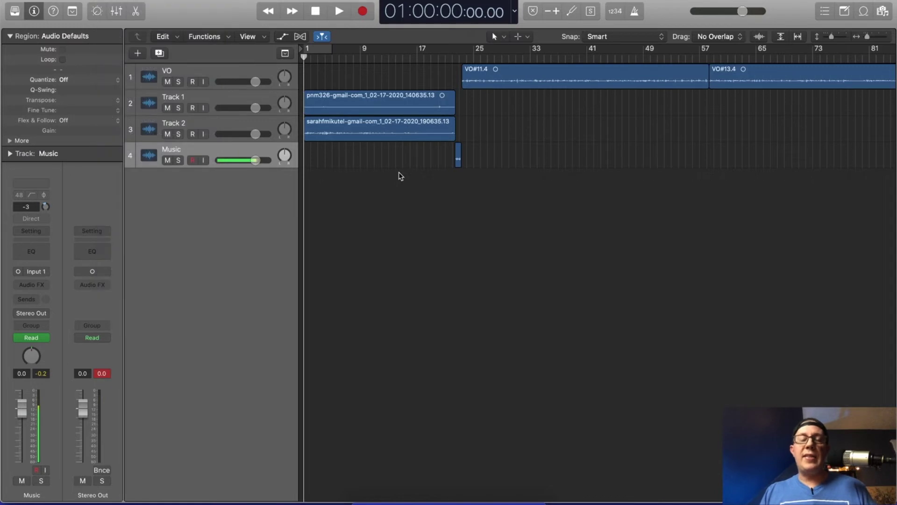
key(super+Right)
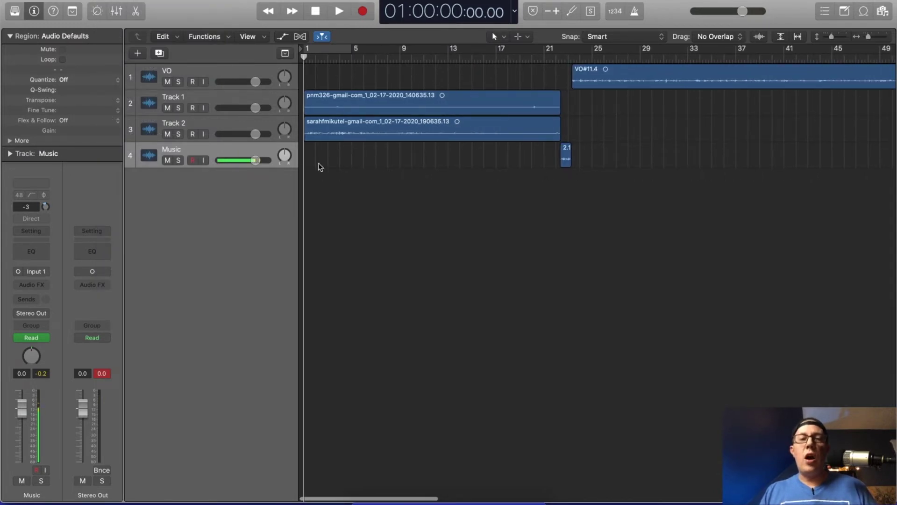
Step: Point out the four exported WAV files again, then bring up Auphonic's Productions page
key(super+Tab)
click(558, 52)
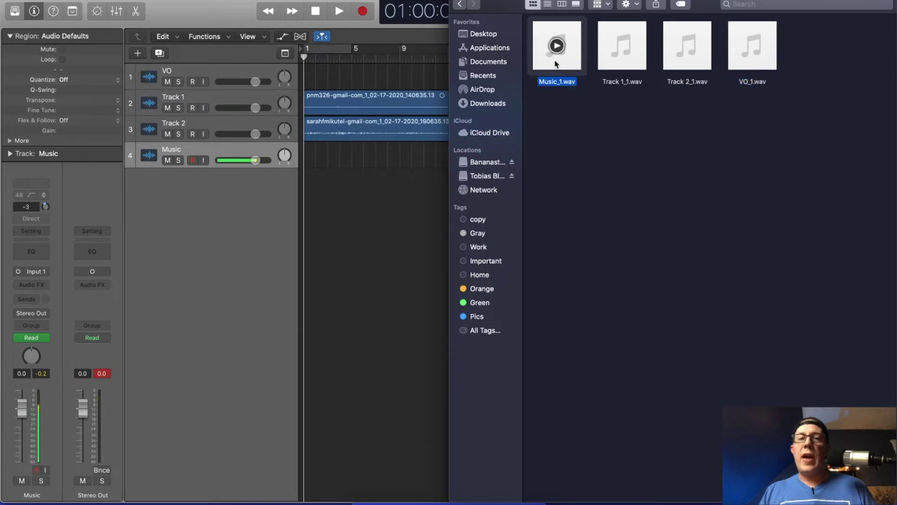
click(639, 65)
click(691, 66)
click(746, 68)
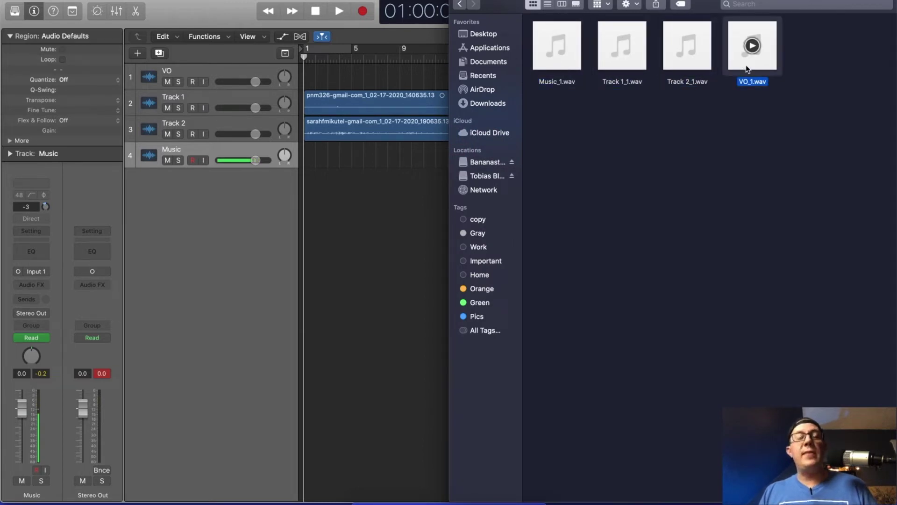
click(391, 501)
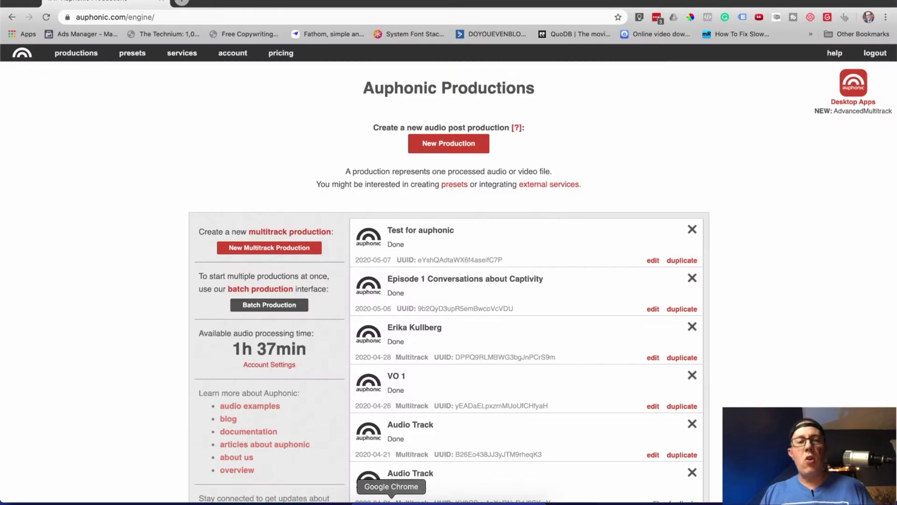
Step: Start a new multitrack production with VO_1.wav as Track 1, denoised, foreground/background left at Auto
click(260, 251)
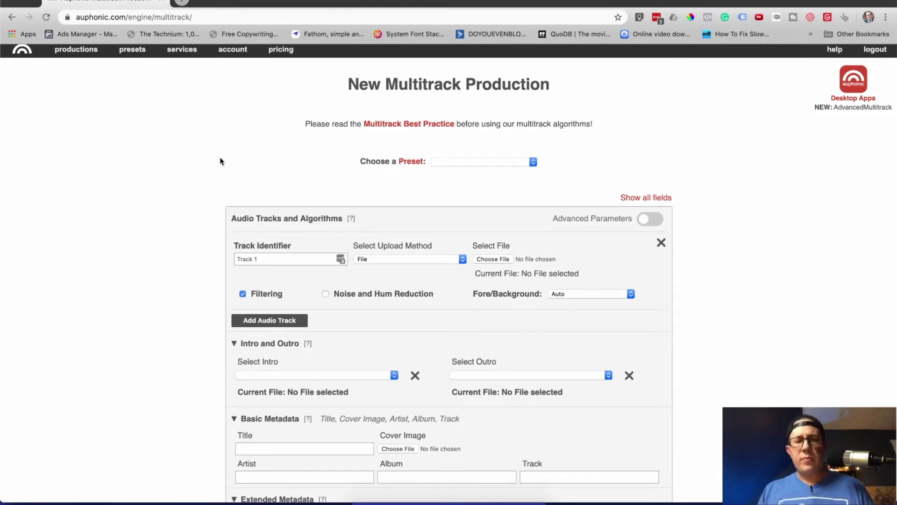
scroll(220, 161, down, 3)
mouse_move(269, 195)
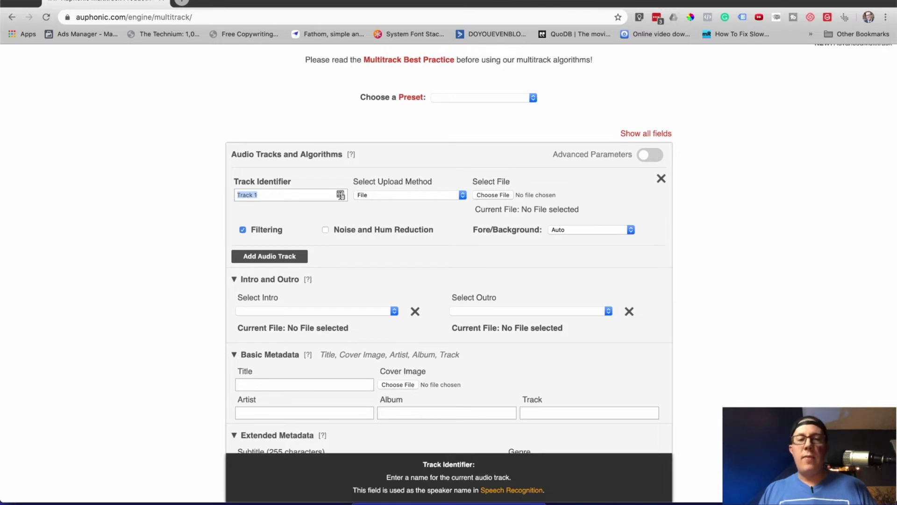
key(super+Tab)
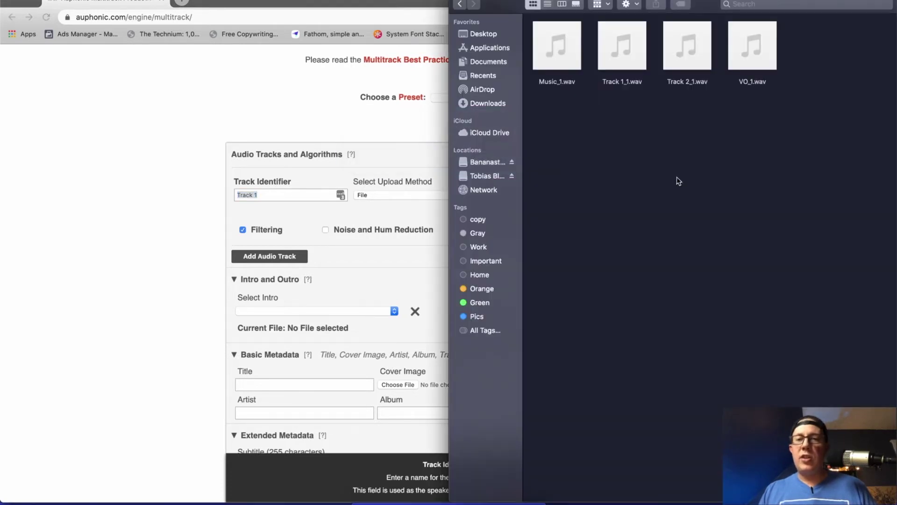
click(768, 62)
drag(768, 62, 496, 199)
key(super+Tab)
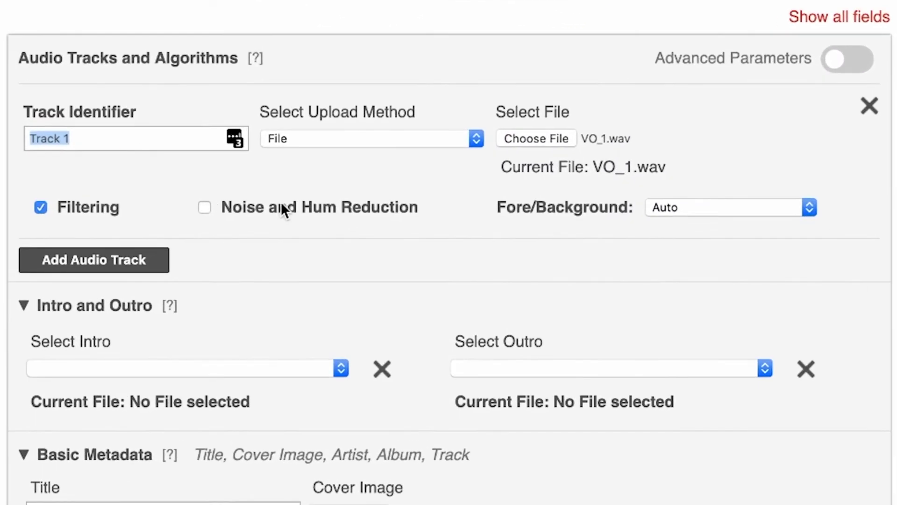
click(257, 206)
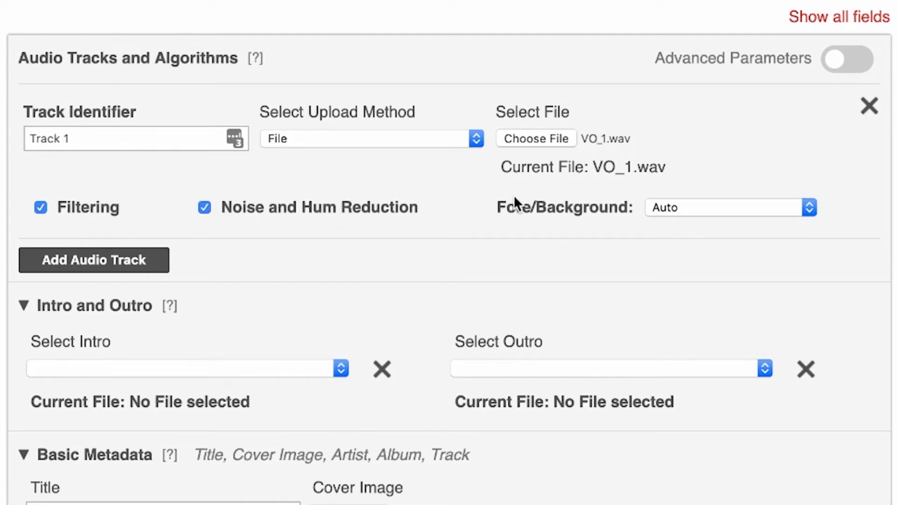
click(727, 210)
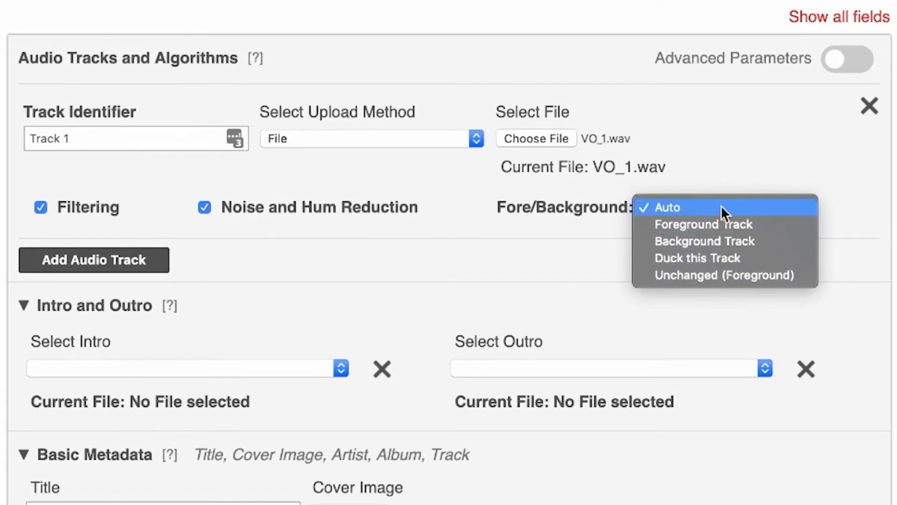
click(503, 247)
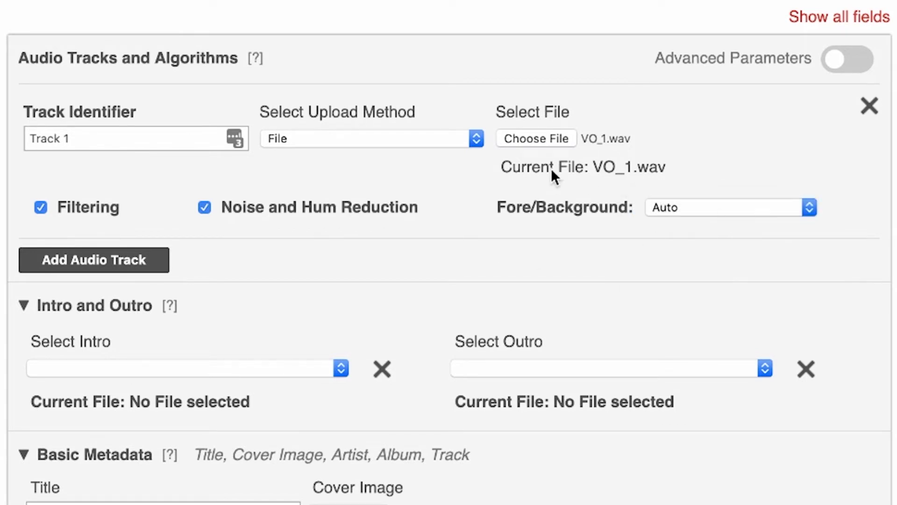
Step: Add Track 2 with Track 1_1.wav and Noise and Hum Reduction enabled
click(104, 259)
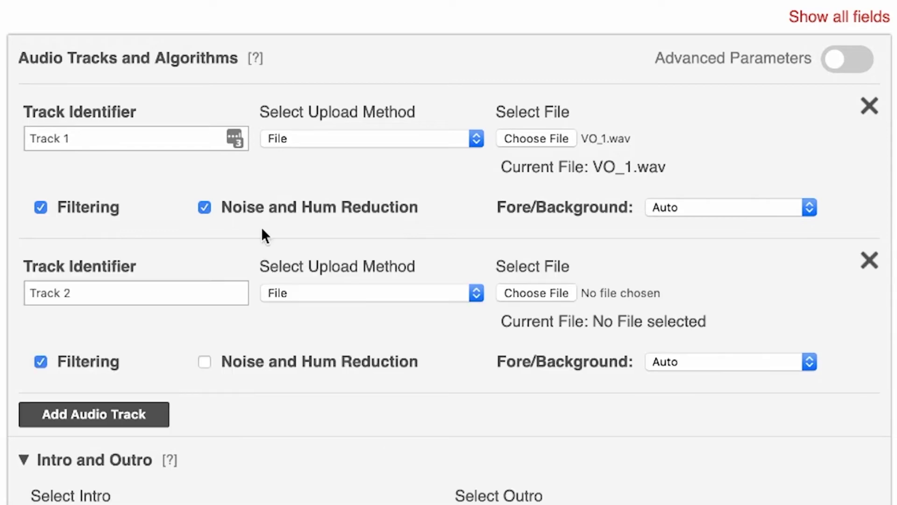
scroll(201, 243, down, 1)
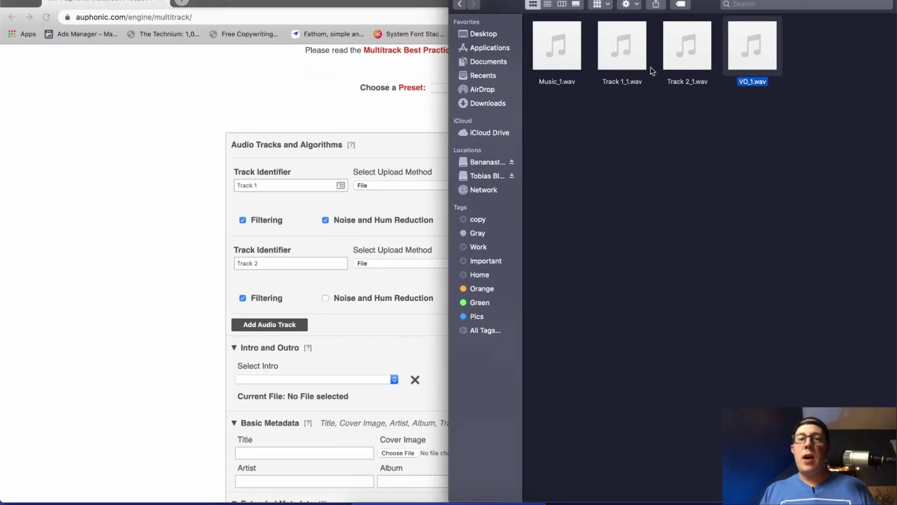
drag(638, 64, 501, 265)
key(super+Tab)
click(359, 298)
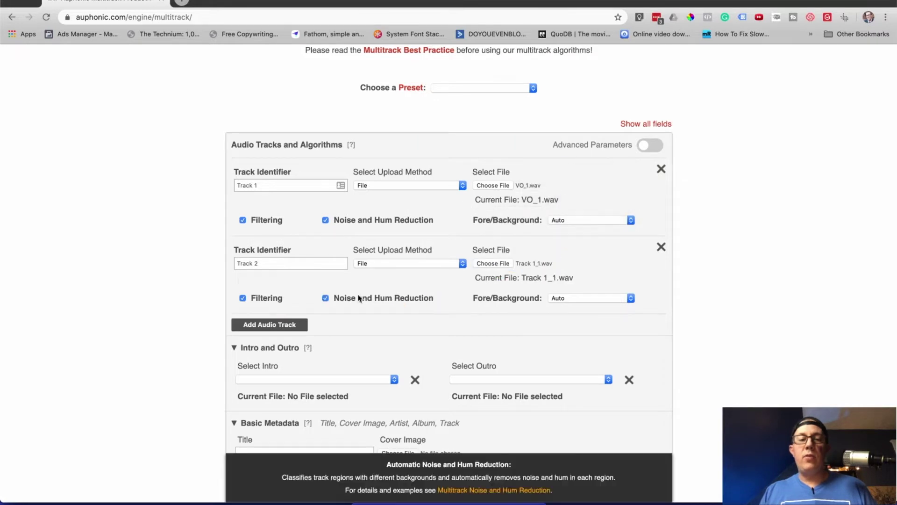
Step: Add Track 3 loaded with Track 2_1.wav
click(276, 324)
key(super+Tab)
click(685, 65)
drag(701, 222, 503, 341)
key(super+Tab)
scroll(505, 341, down, 3)
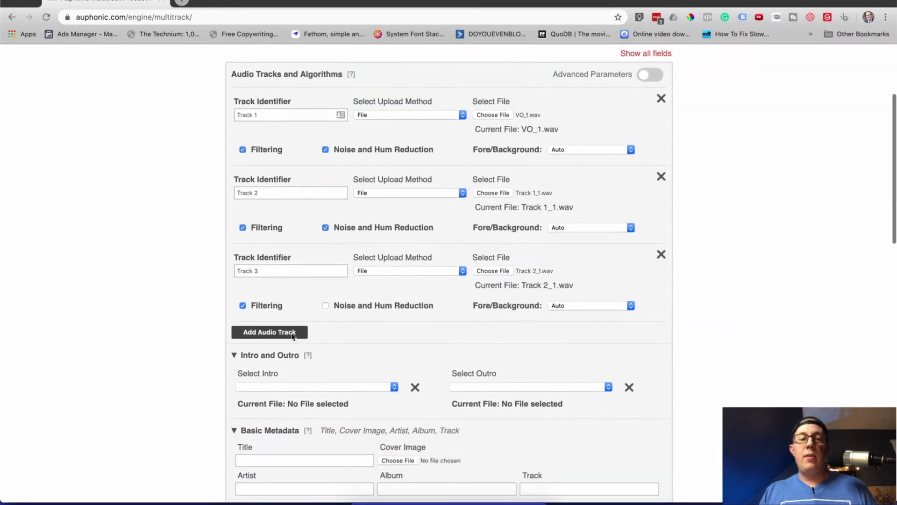
Step: Add Track 4 with Music_1.wav, set to Duck this Track
click(269, 333)
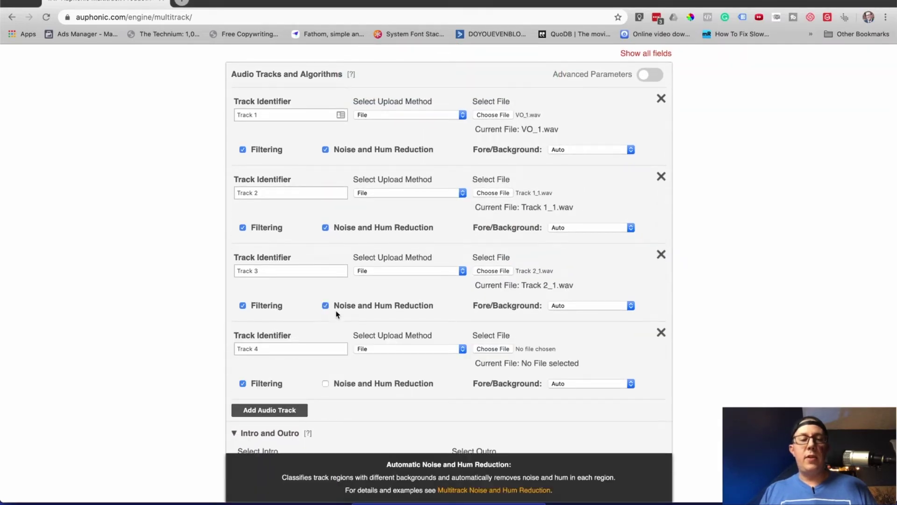
scroll(339, 312, down, 3)
key(super+Tab)
drag(575, 65, 509, 277)
key(super+Tab)
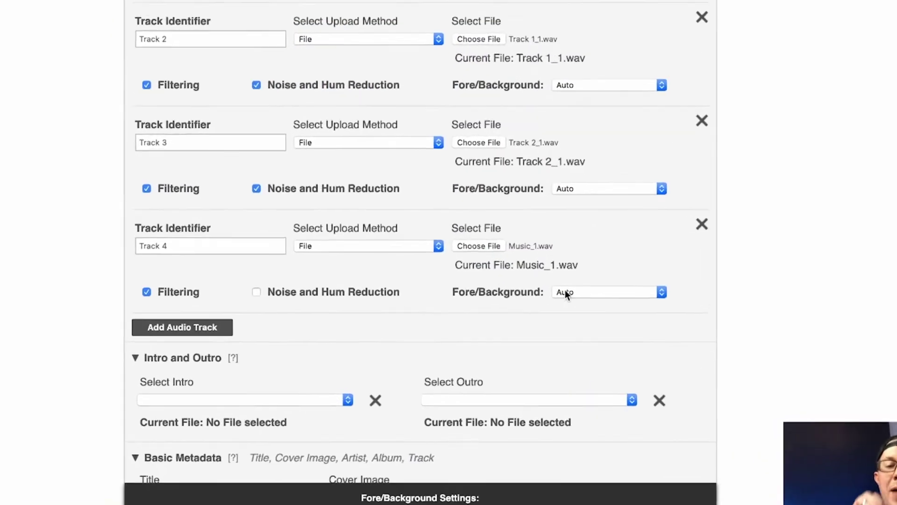
click(558, 308)
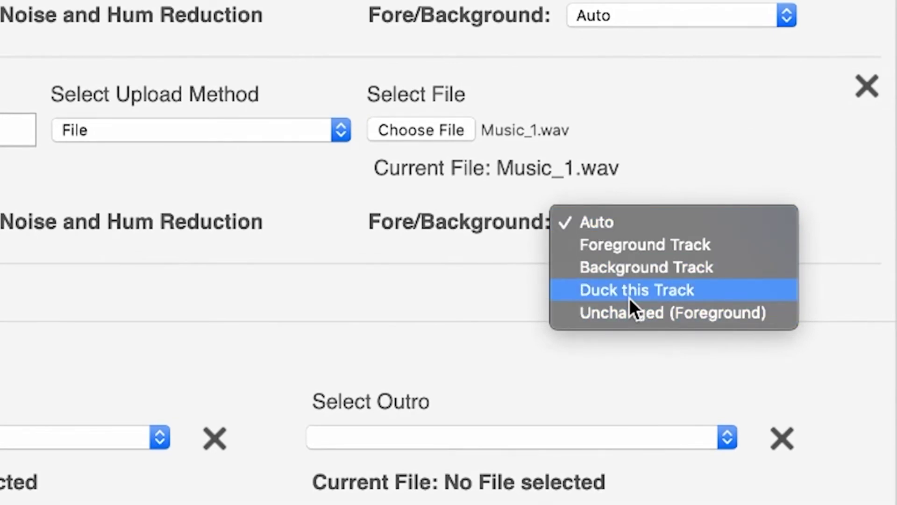
click(630, 299)
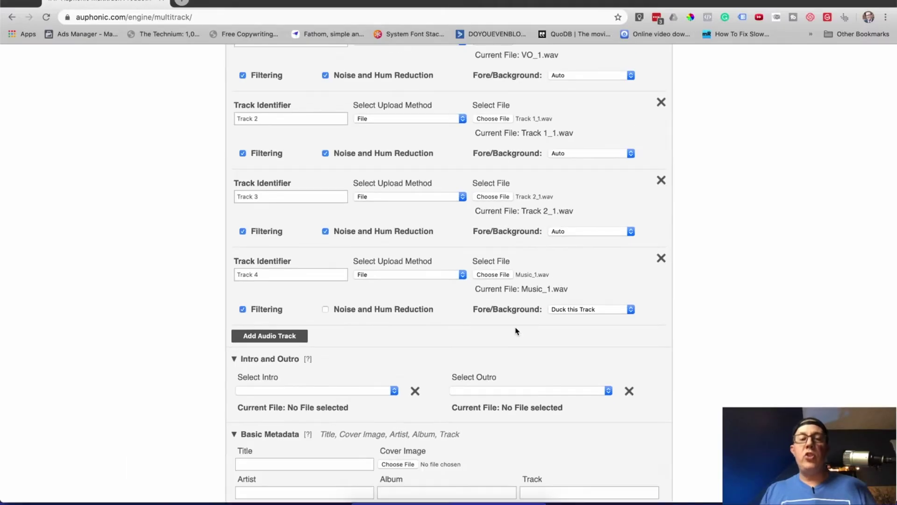
Step: Glance at the full Logic Pro X arrangement, then return to the Auphonic form
key(super+Tab)
key(super+Tab)
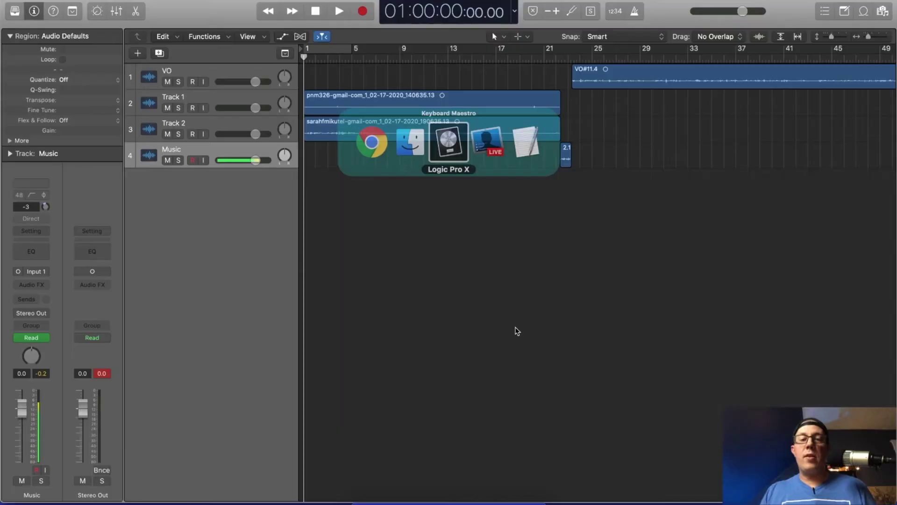
key(z)
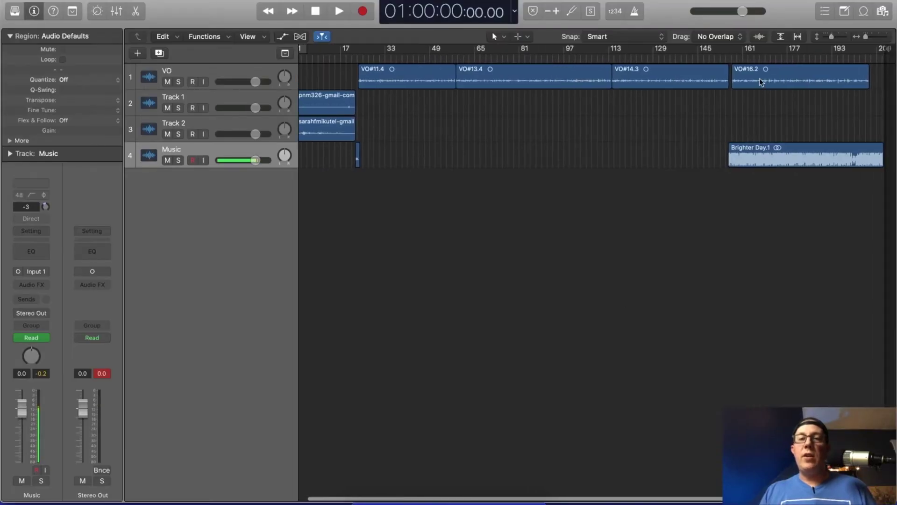
key(super+Tab)
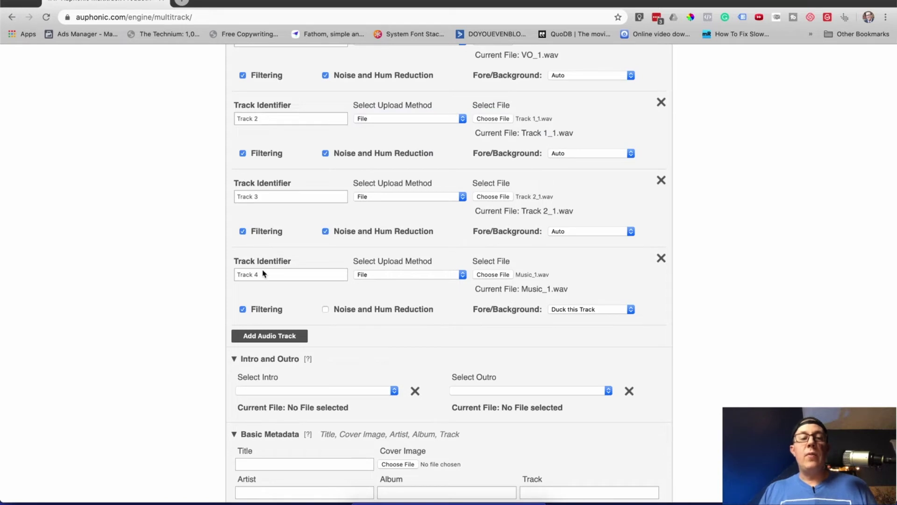
Step: Tick Mono for the MP3 output, keep the -16 LUFS loudness target, and submit the production
scroll(340, 269, down, 5)
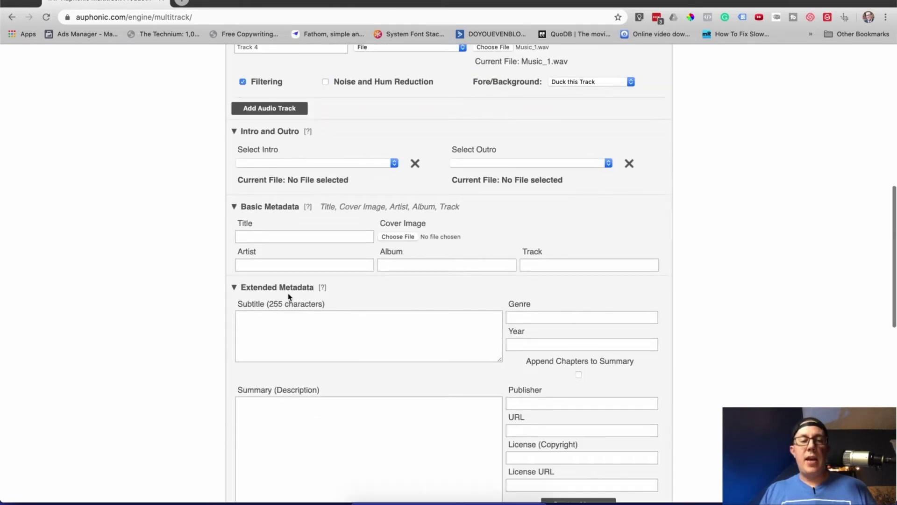
scroll(289, 297, down, 8)
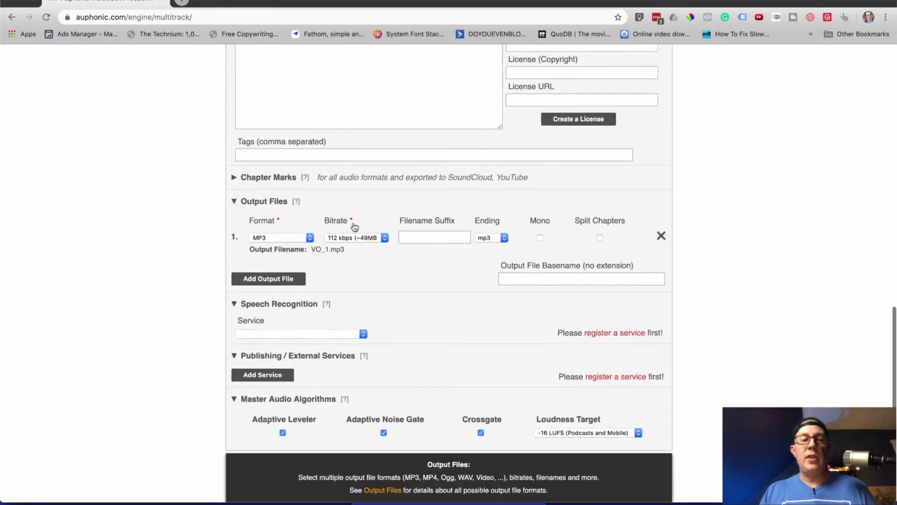
scroll(318, 206, down, 2)
click(540, 169)
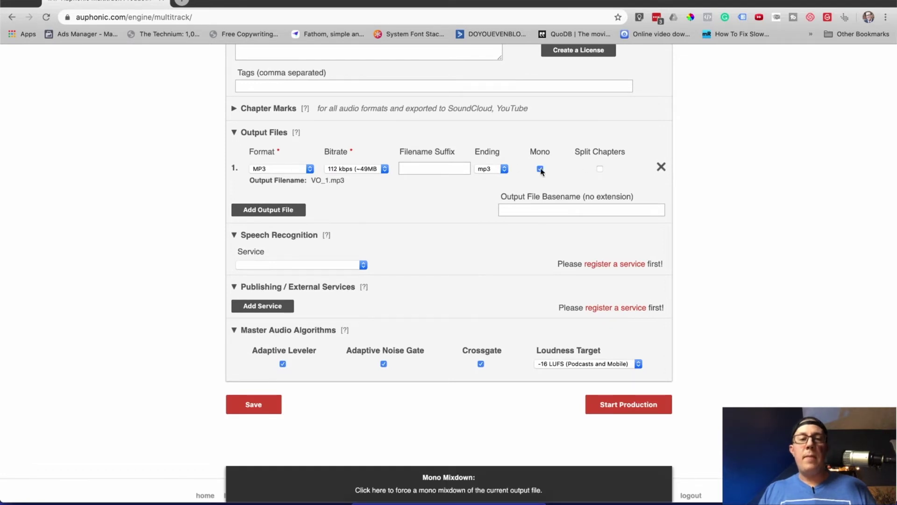
scroll(346, 171, down, 3)
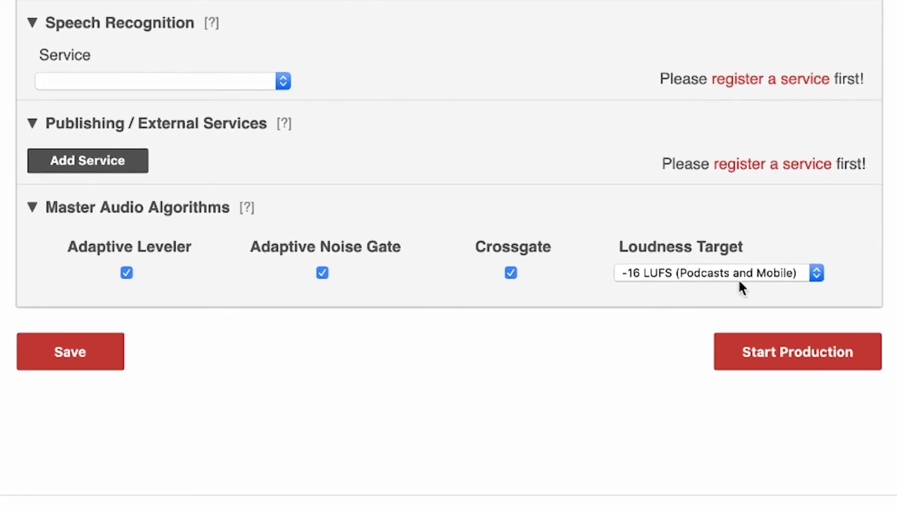
click(698, 276)
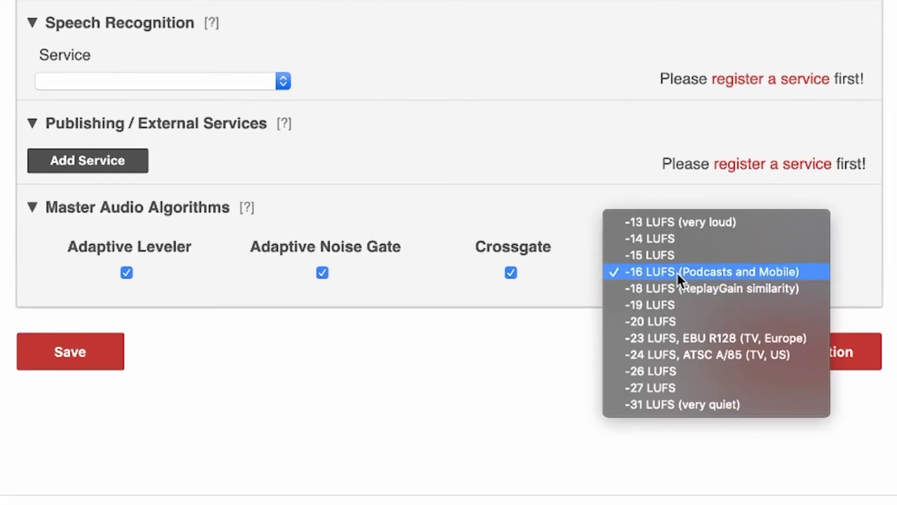
click(675, 273)
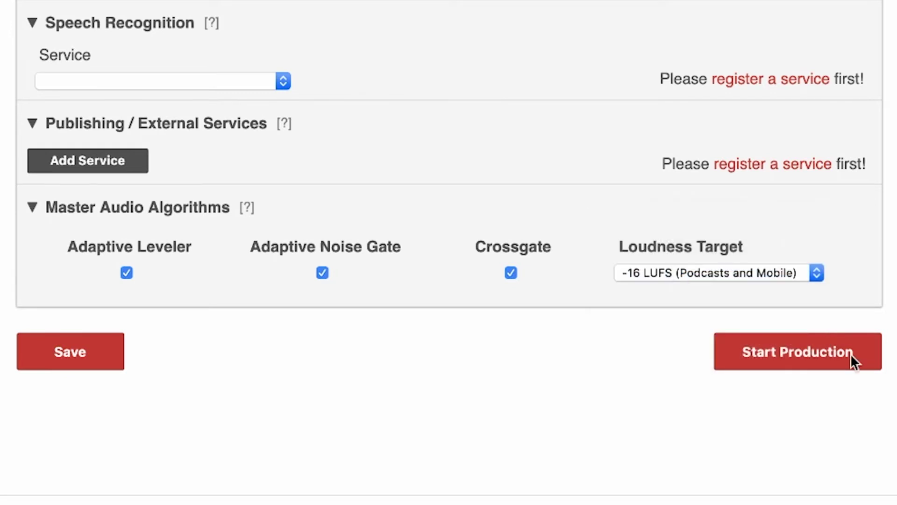
click(793, 351)
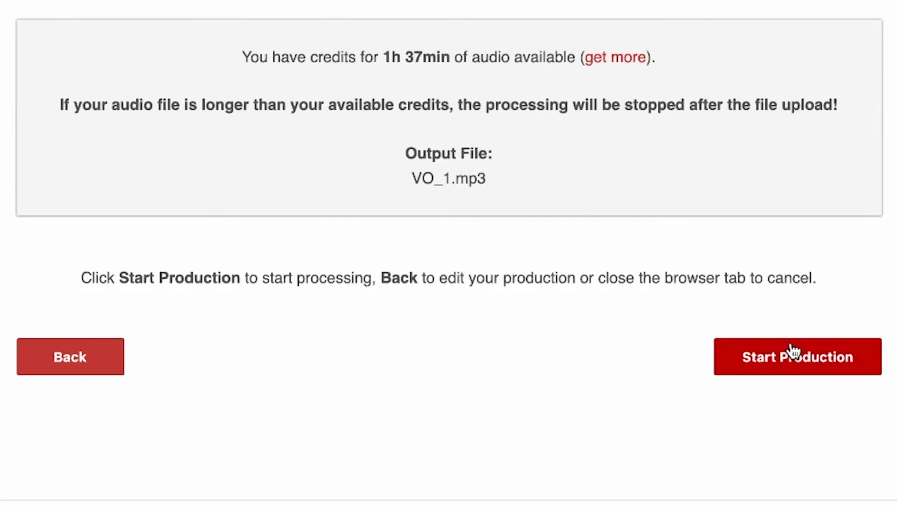
Step: Start the multitrack production and open the Desktop Apps page in a background tab
click(793, 351)
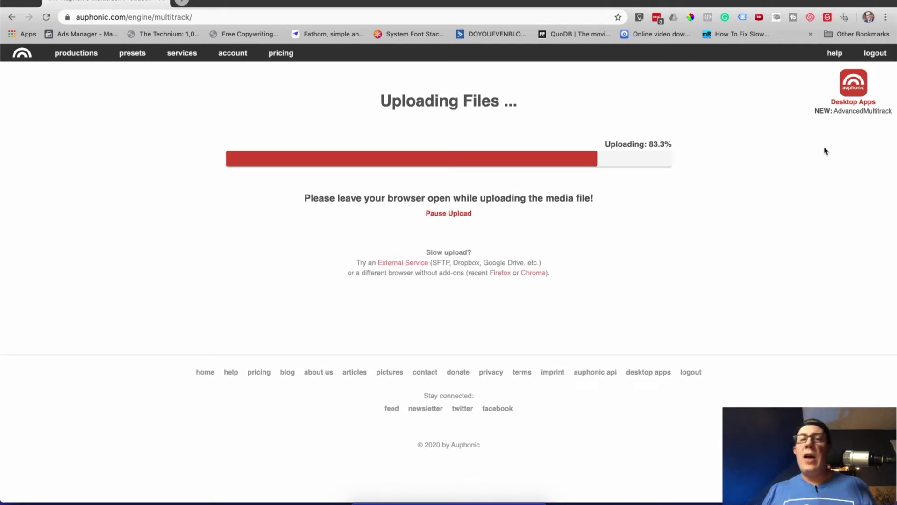
right_click(849, 101)
click(834, 104)
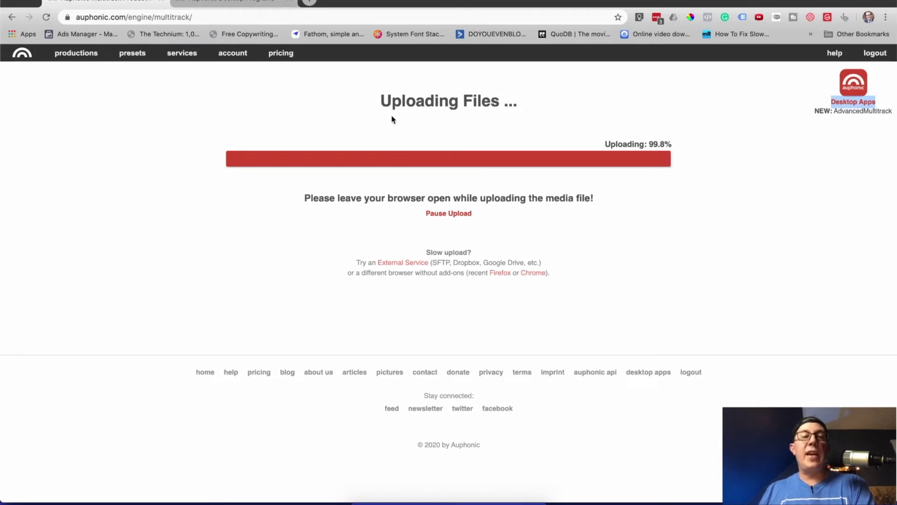
Step: Browse the desktop apps page and glance at the Leveler Batch Processor page
click(260, 9)
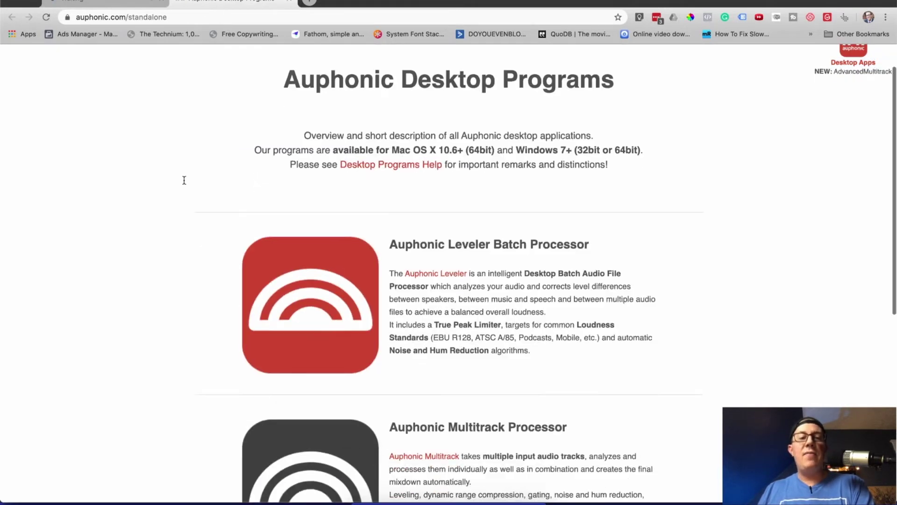
scroll(492, 182, down, 3)
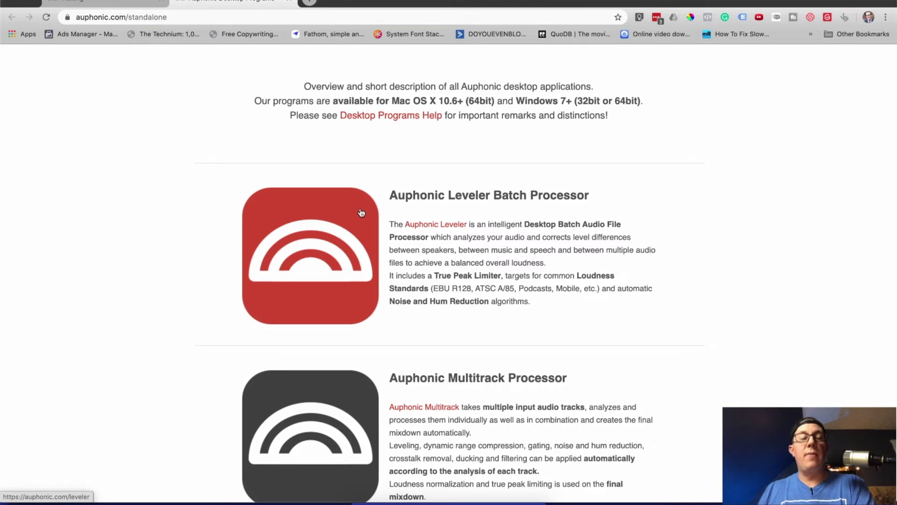
scroll(354, 244, down, 6)
scroll(355, 246, up, 5)
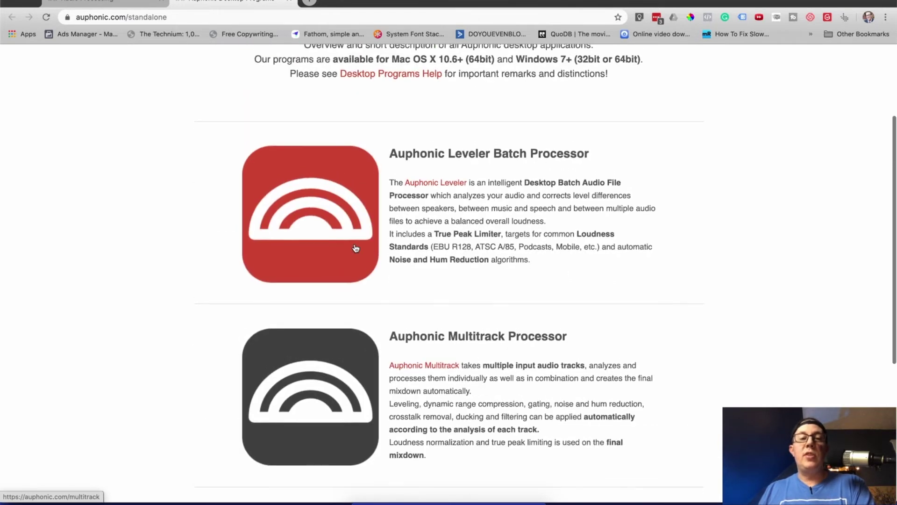
click(511, 153)
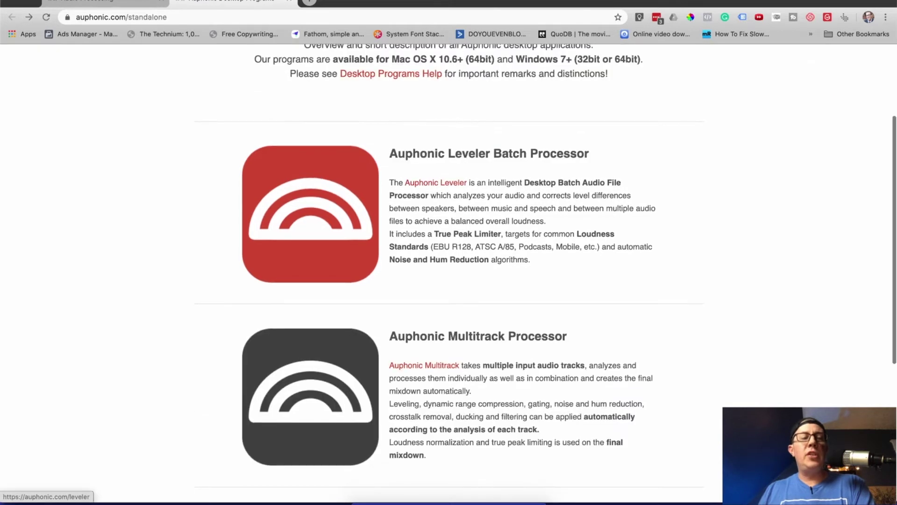
key(super+bracketleft)
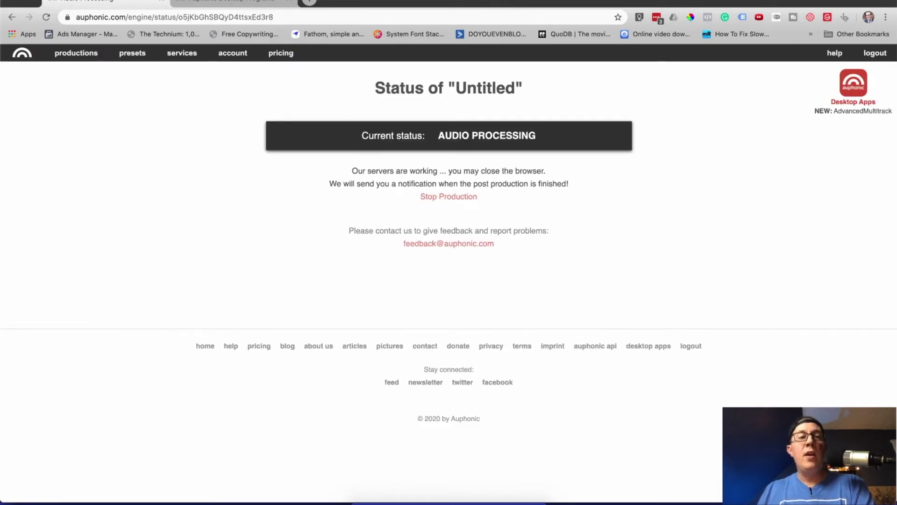
key(super+bracketright)
Step: Open the Multitrack Processor details page and check the production's progress
scroll(438, 265, down, 3)
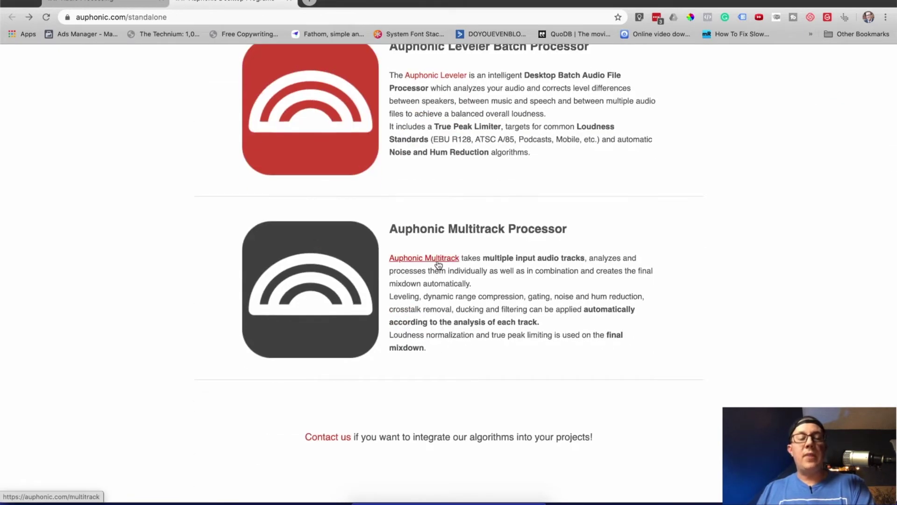
scroll(392, 297, down, 3)
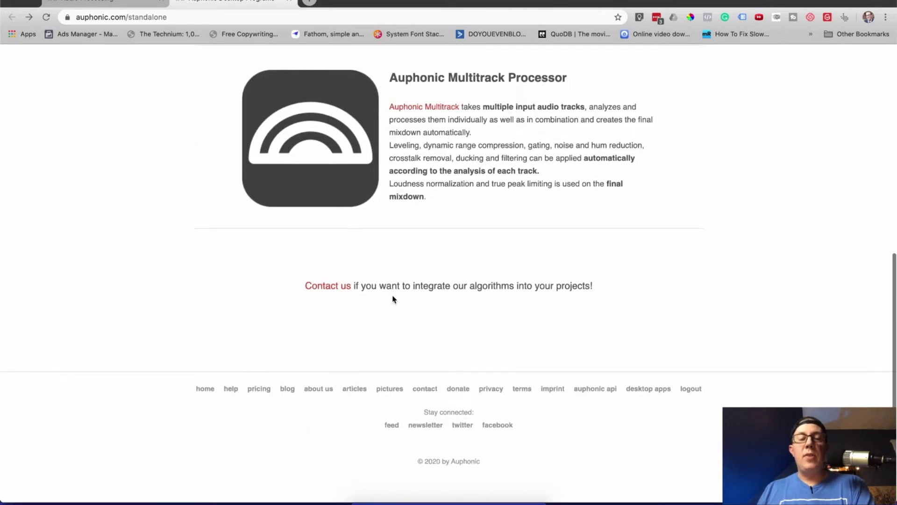
scroll(393, 296, up, 6)
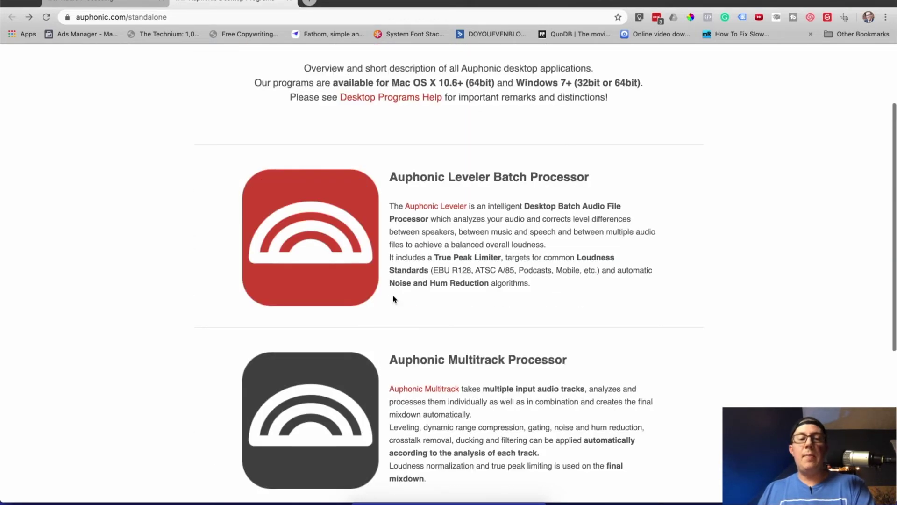
click(418, 364)
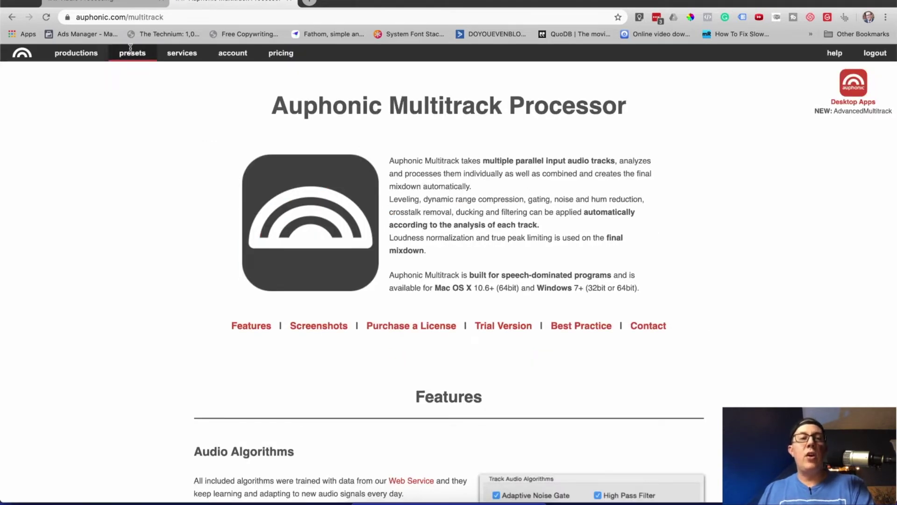
click(124, 5)
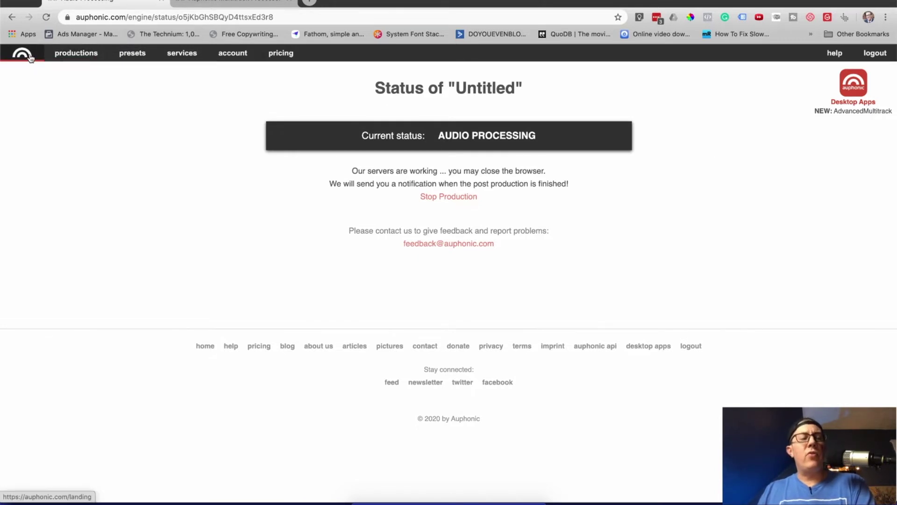
Step: Read through the Auphonic Multitrack Processor page
click(216, 2)
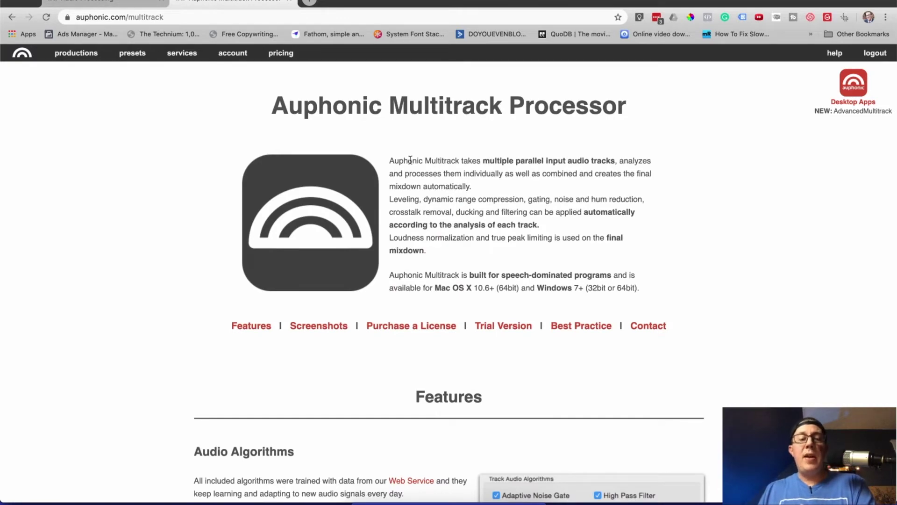
scroll(410, 161, down, 6)
scroll(411, 163, down, 20)
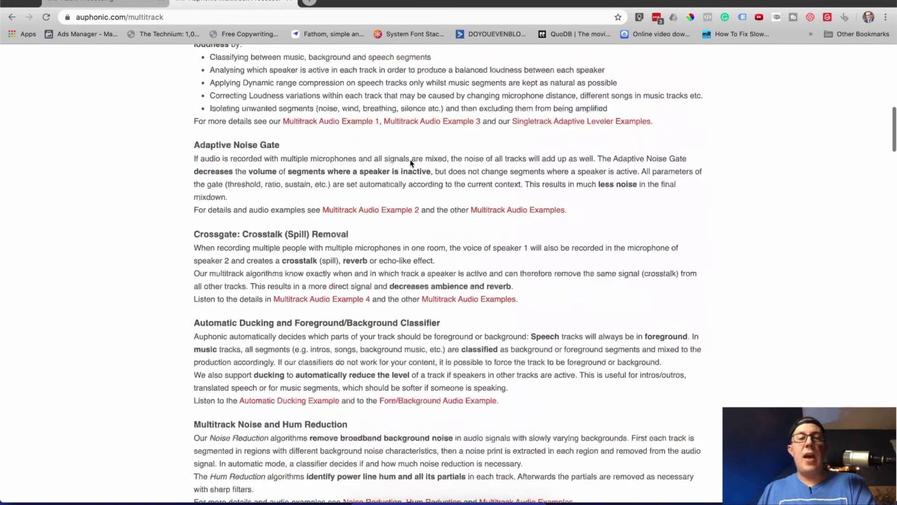
scroll(411, 164, down, 10)
scroll(410, 162, up, 10)
scroll(410, 160, up, 7)
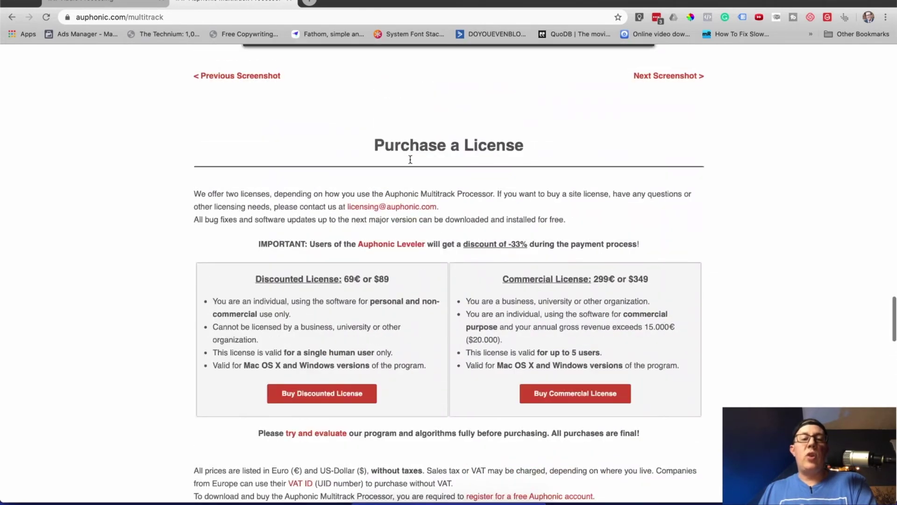
scroll(410, 159, down, 2)
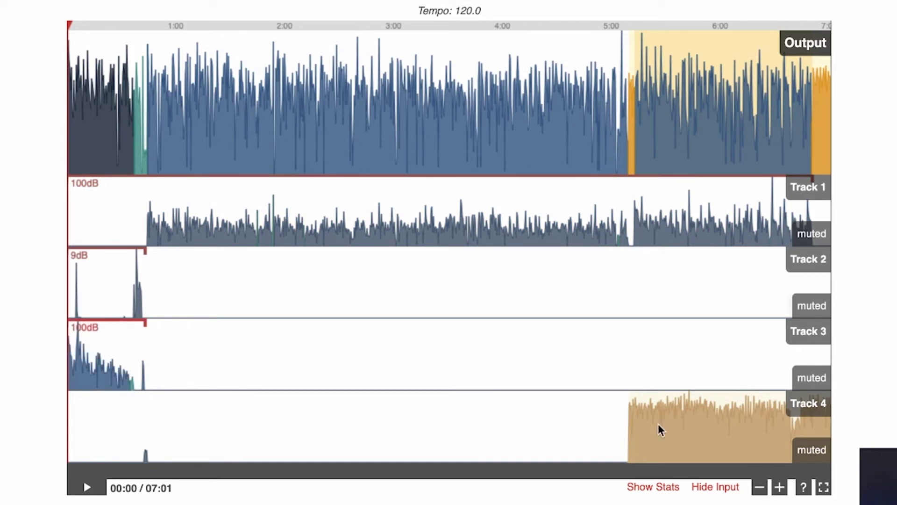
Step: Save the VO_1.mp3 mixdown to Downloads and bring Logic Pro X forward
scroll(636, 73, up, 3)
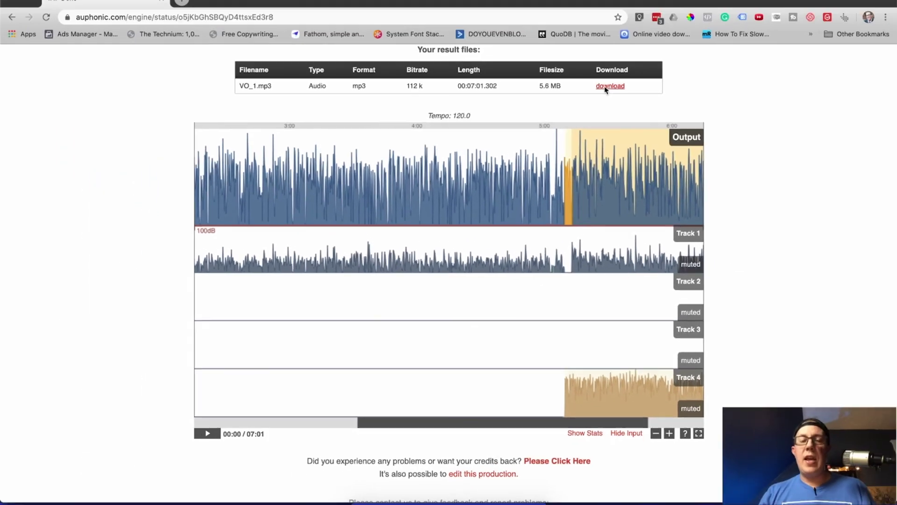
click(608, 87)
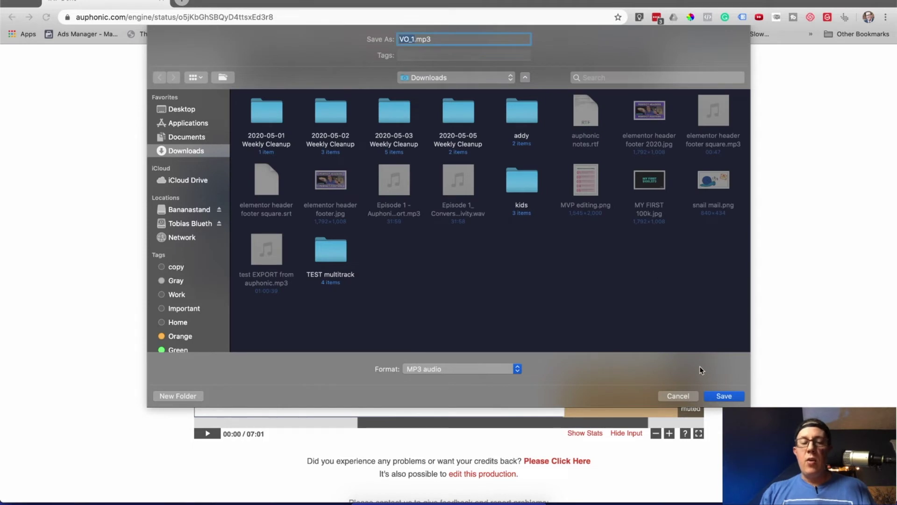
key(Return)
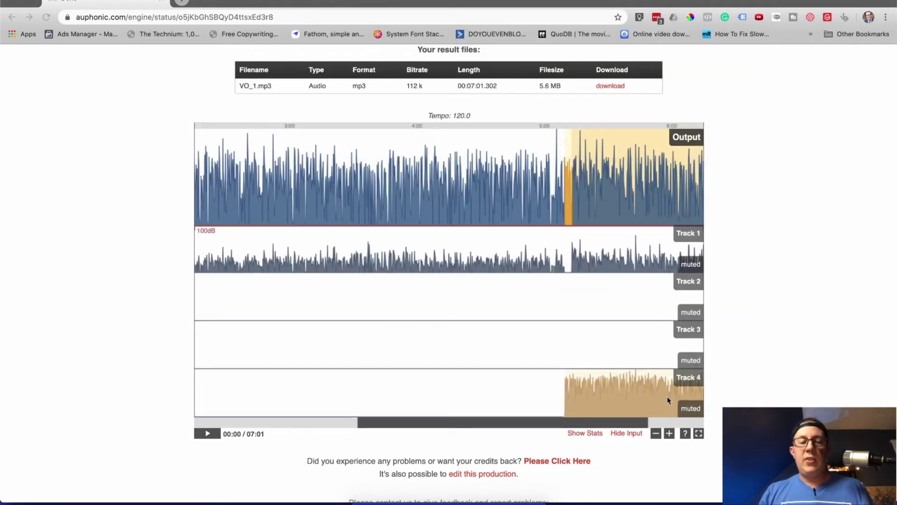
click(443, 499)
click(506, 496)
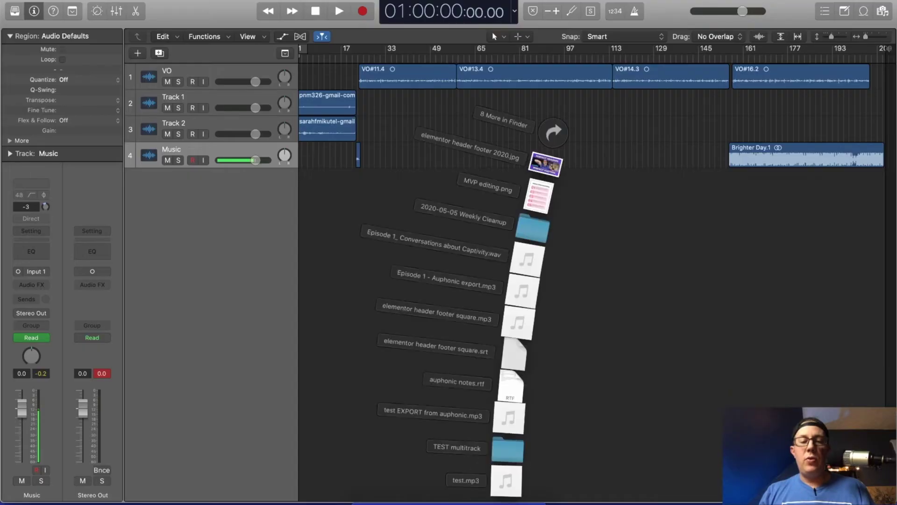
Step: Drag test.mp3 from Downloads in below the Music track as a new test track
click(406, 181)
drag(405, 181, 318, 183)
key(z)
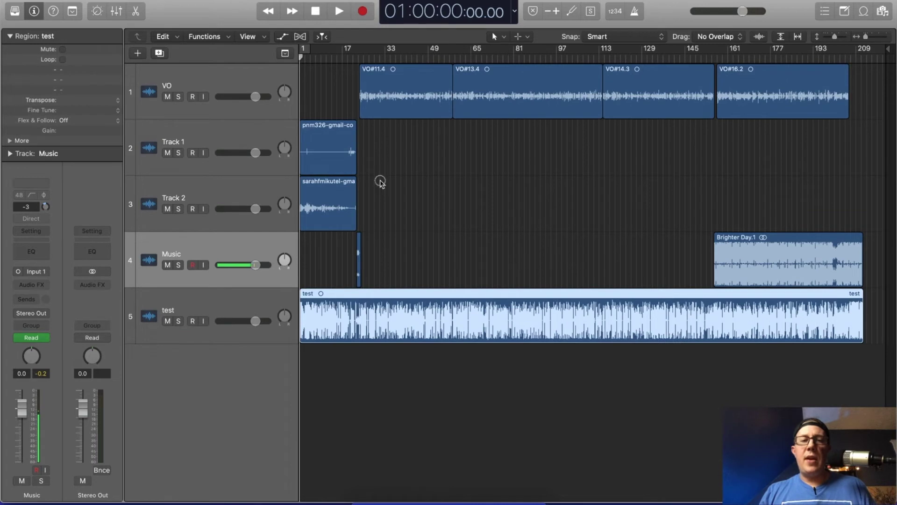
click(380, 182)
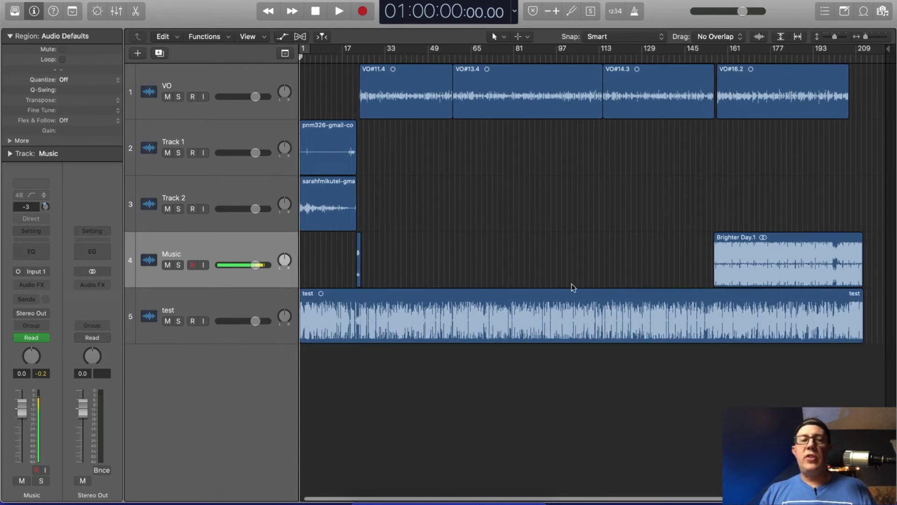
click(179, 321)
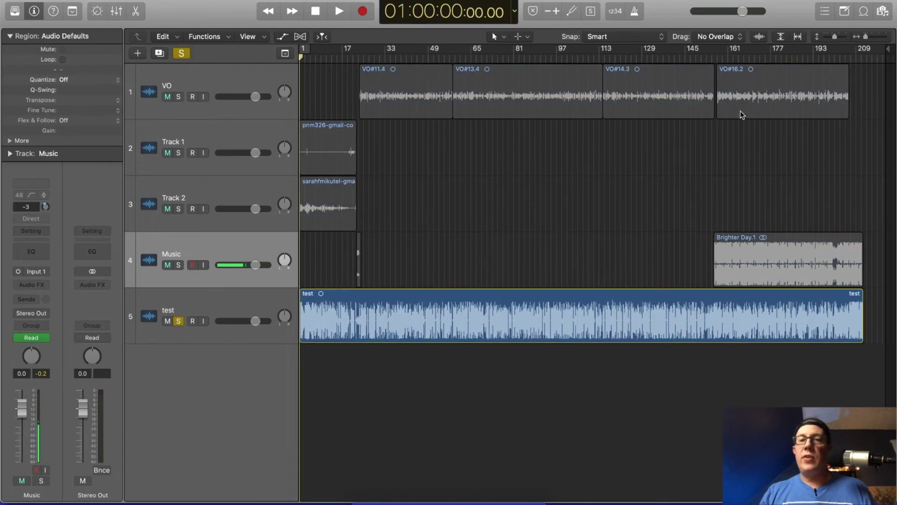
click(725, 61)
key(super+Right)
key(super+Right)
key(super+Right)
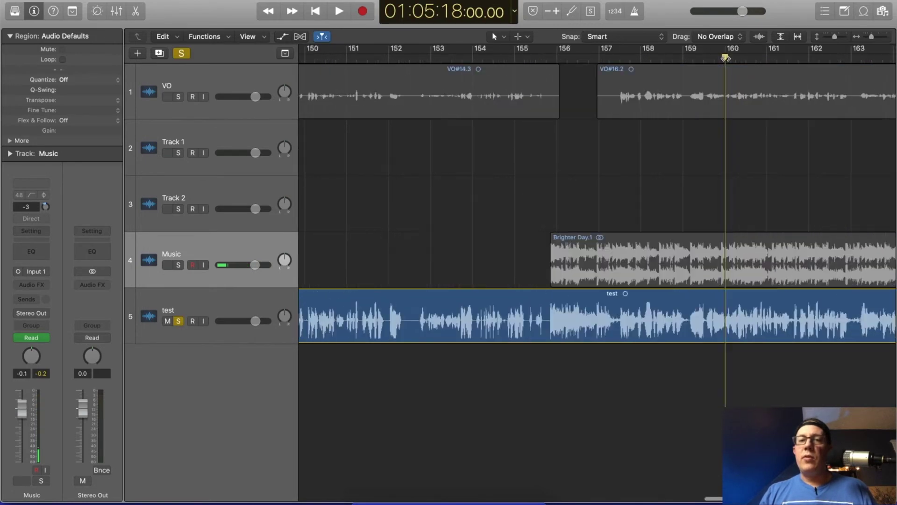
click(403, 57)
key(space)
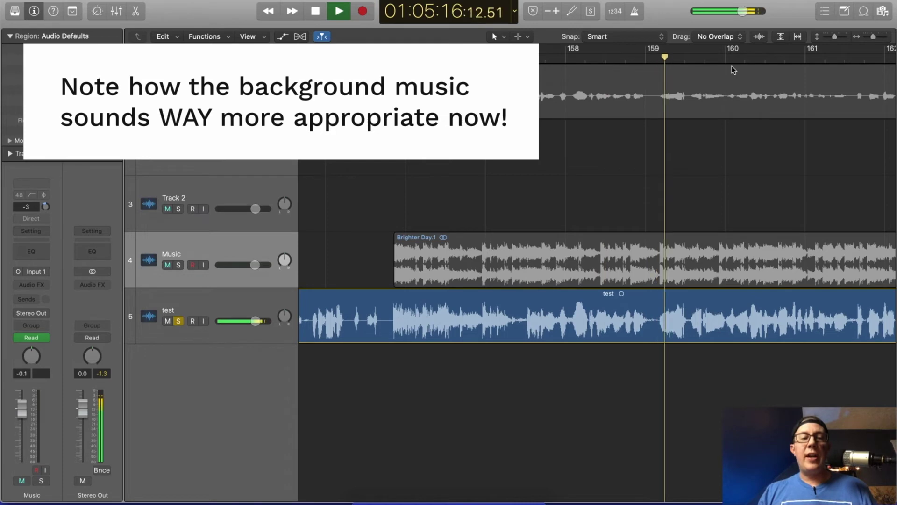
scroll(522, 290, right, 3)
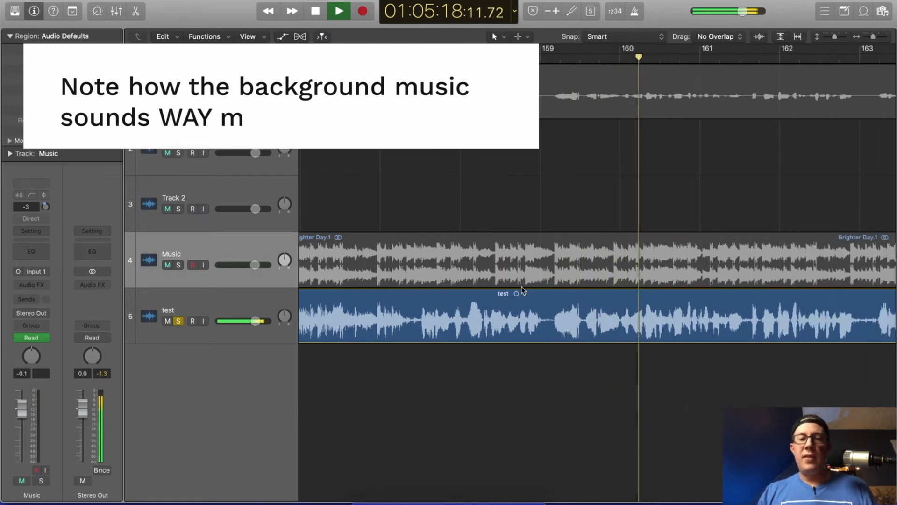
scroll(522, 290, down, 10)
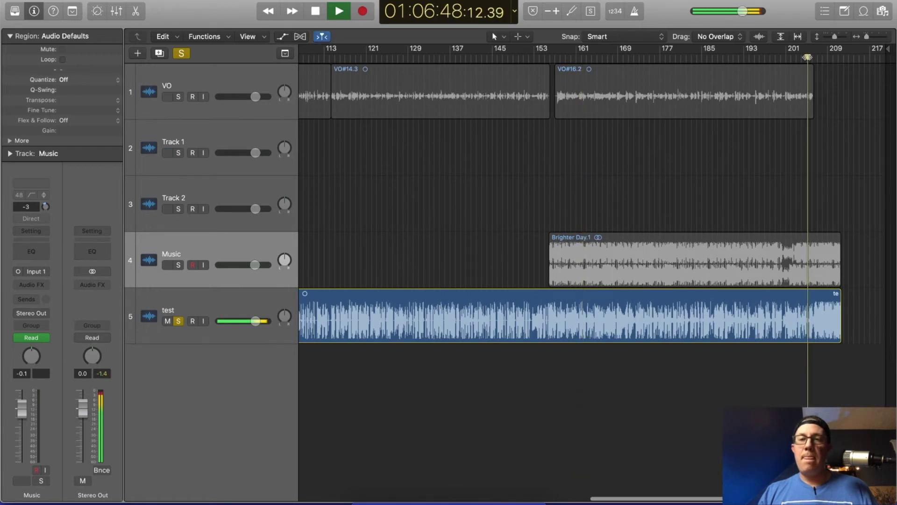
scroll(807, 57, up, 10)
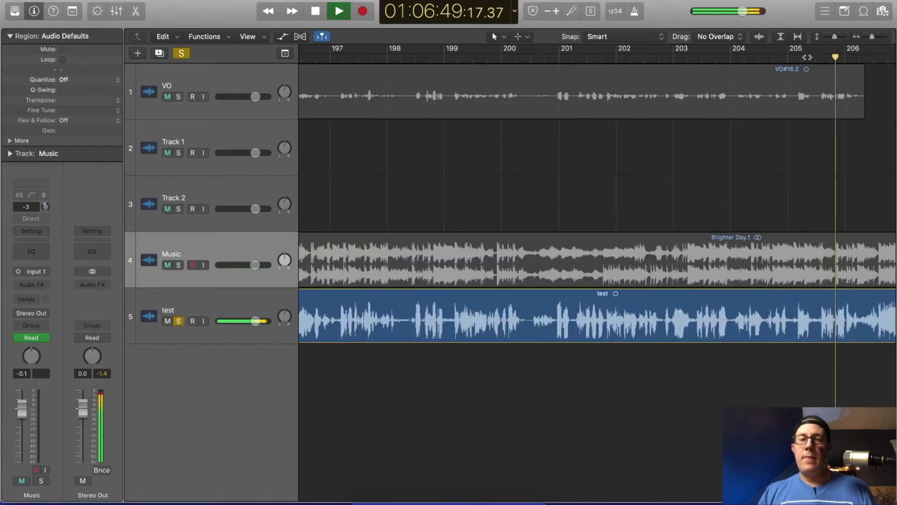
scroll(807, 57, right, 5)
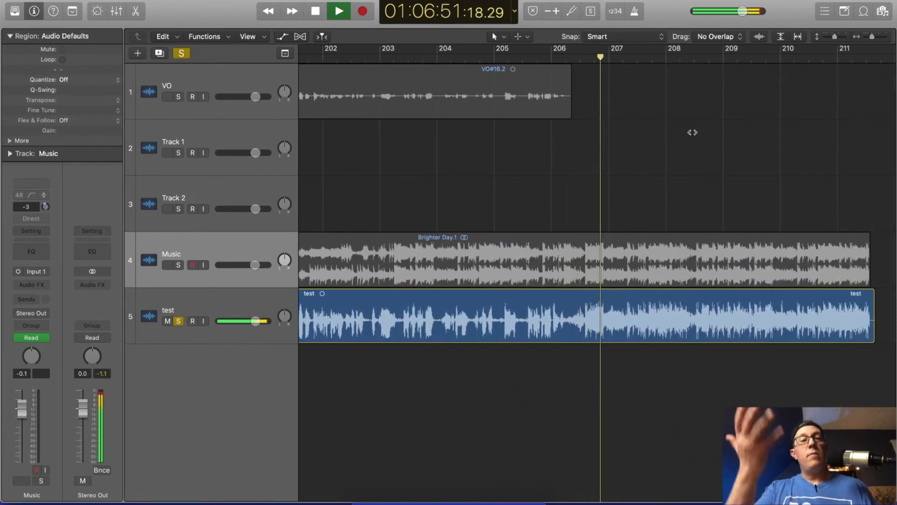
key(space)
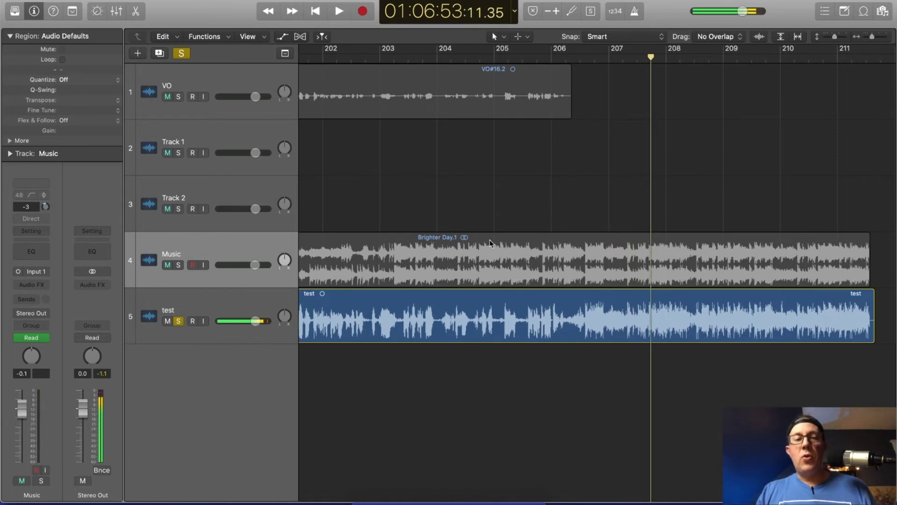
click(179, 321)
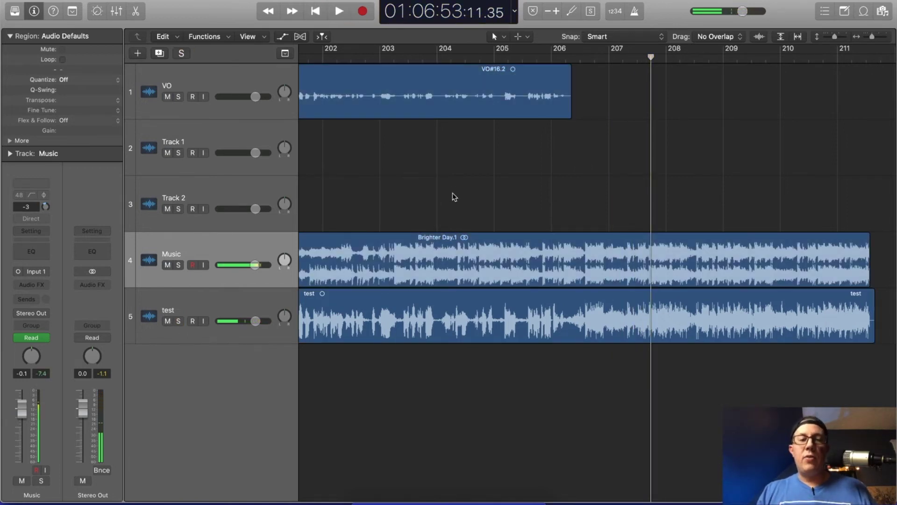
scroll(453, 196, down, 10)
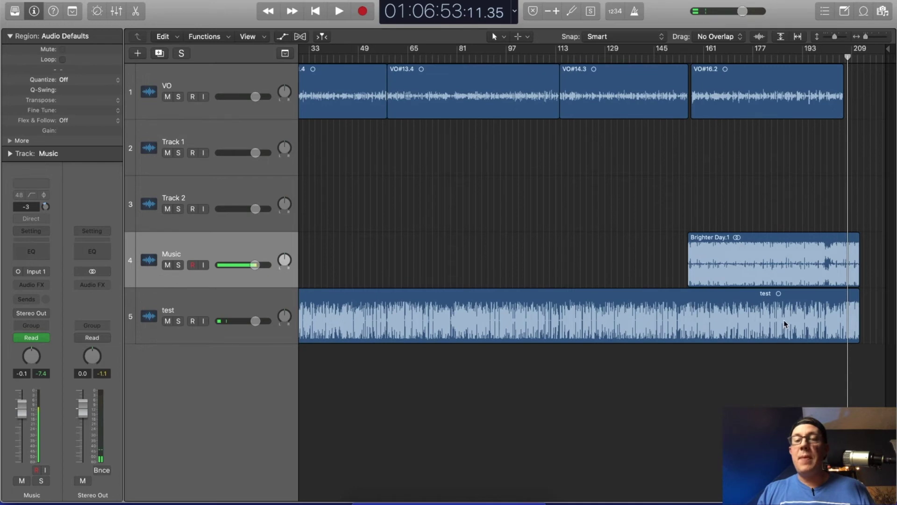
key(a)
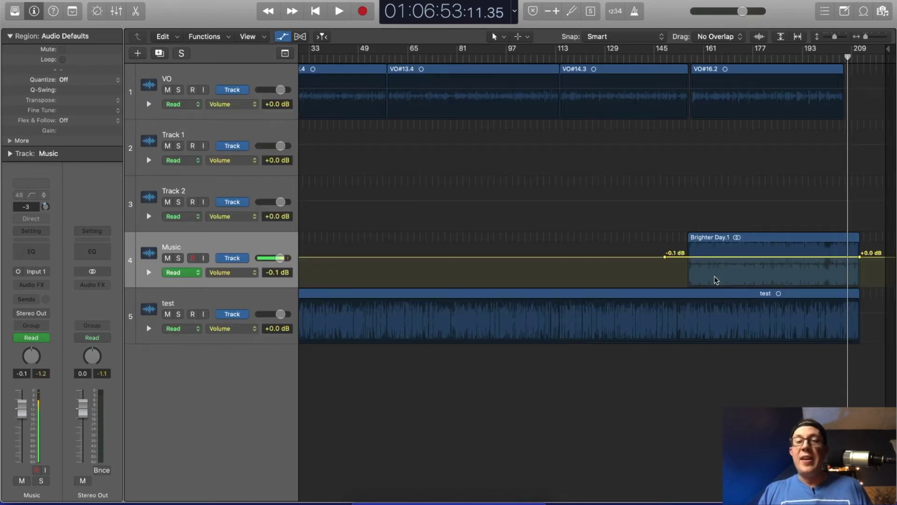
key(a)
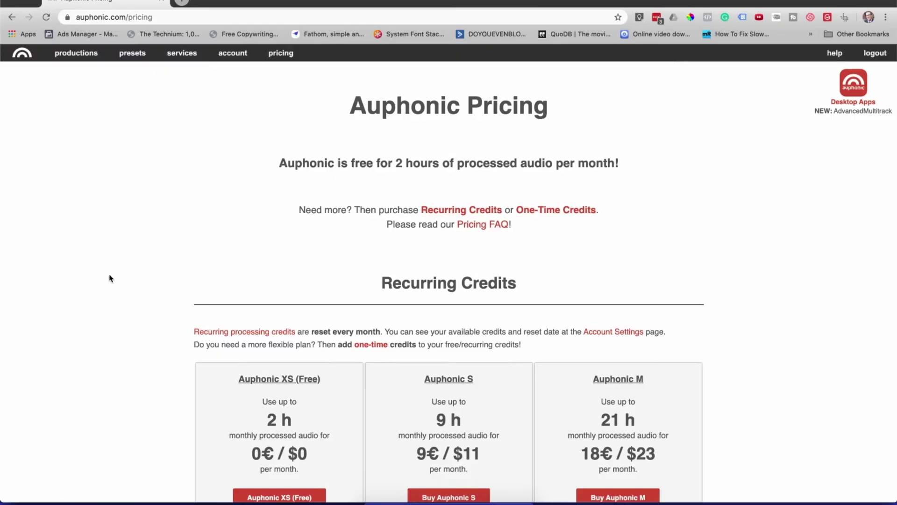
Step: Scroll the pricing page down to the Recurring Credits plans
scroll(109, 278, down, 3)
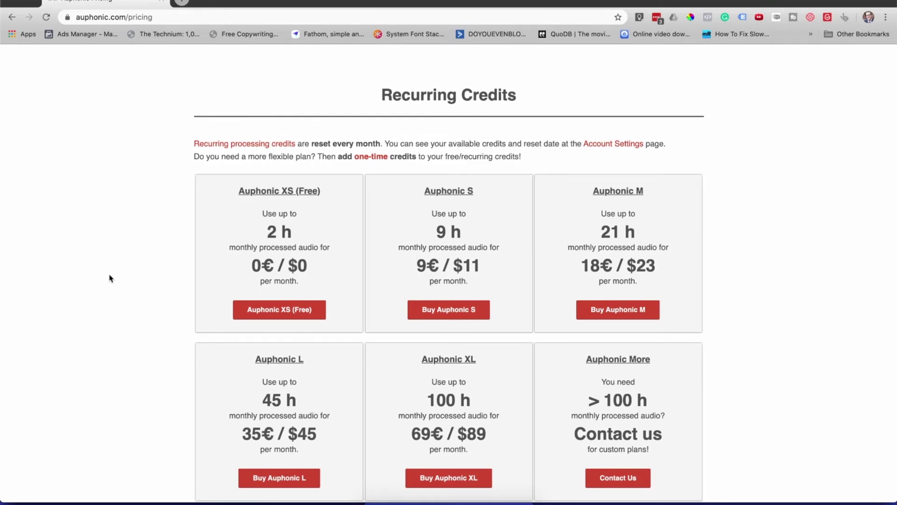
scroll(111, 278, down, 10)
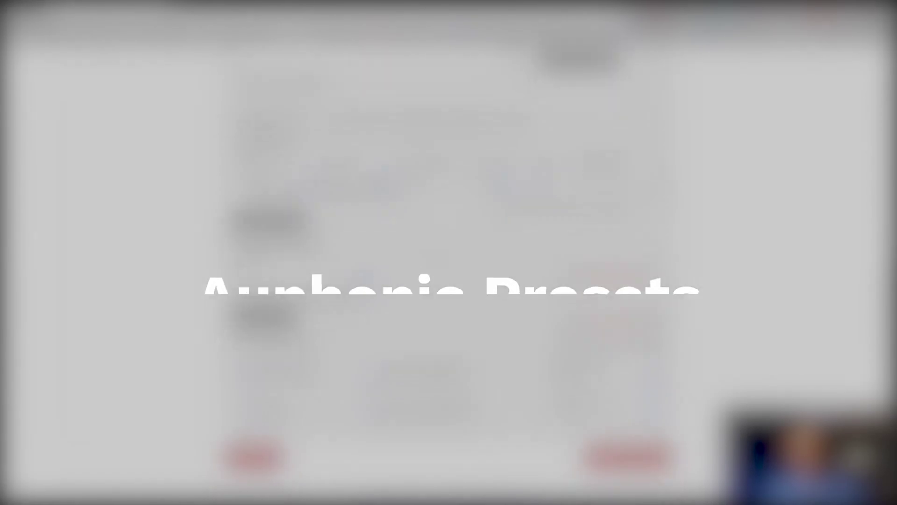
Step: Check the available presets, then start a New Preset from the presets page
scroll(380, 239, up, 15)
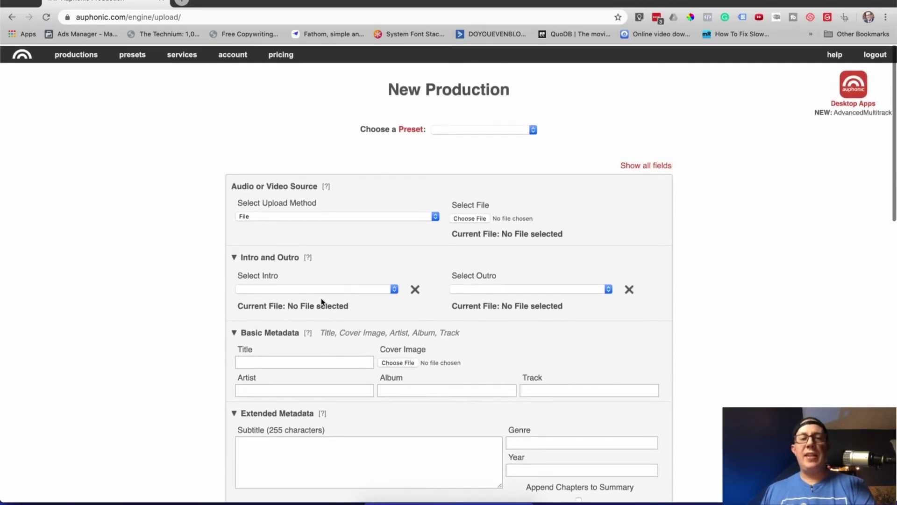
click(454, 128)
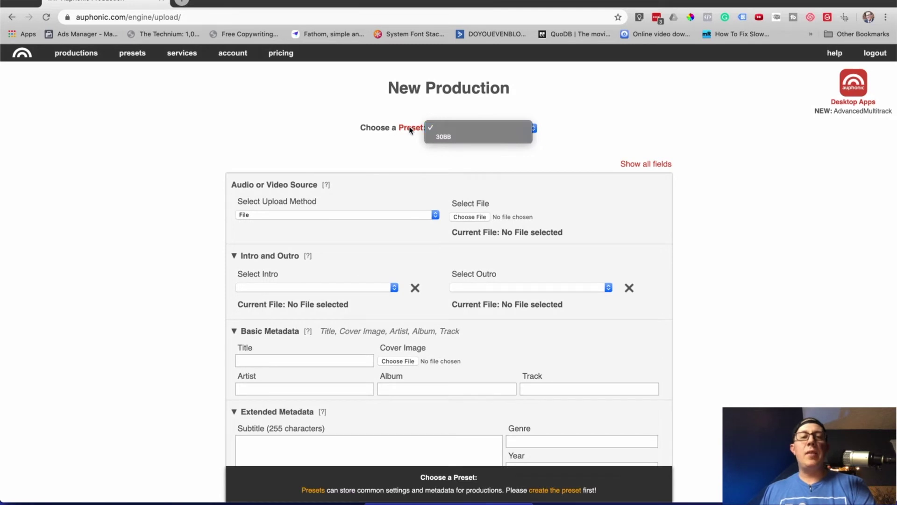
click(133, 55)
click(130, 55)
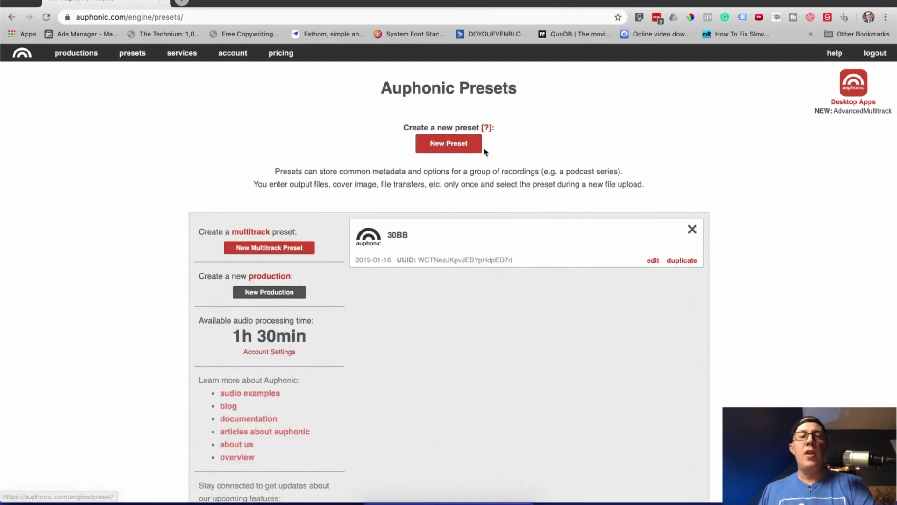
click(451, 145)
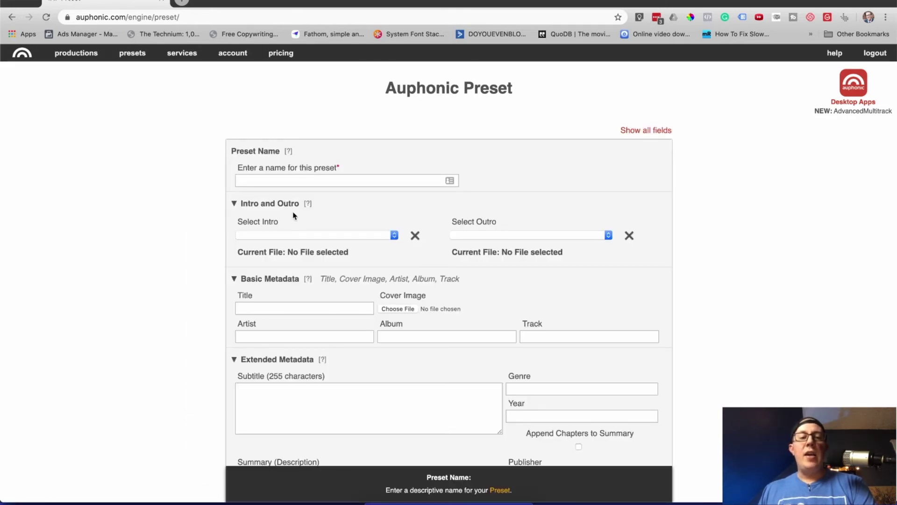
Step: Make the MP3 output mono with a '- final' filename suffix
scroll(293, 214, down, 10)
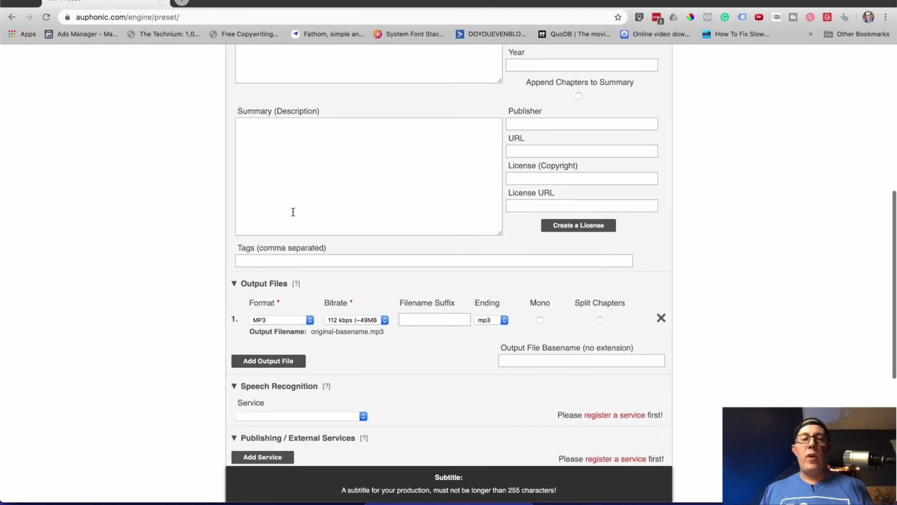
scroll(292, 212, down, 2)
click(540, 245)
click(435, 241)
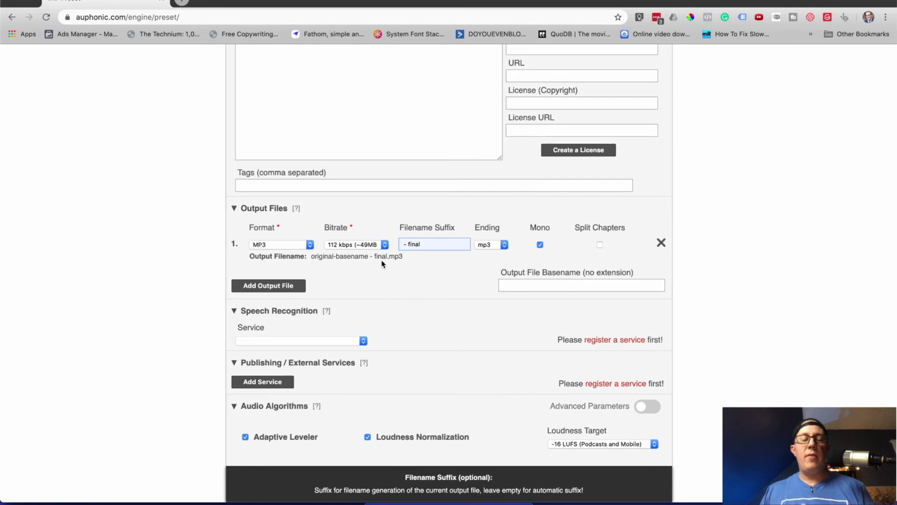
scroll(382, 263, down, 5)
click(234, 185)
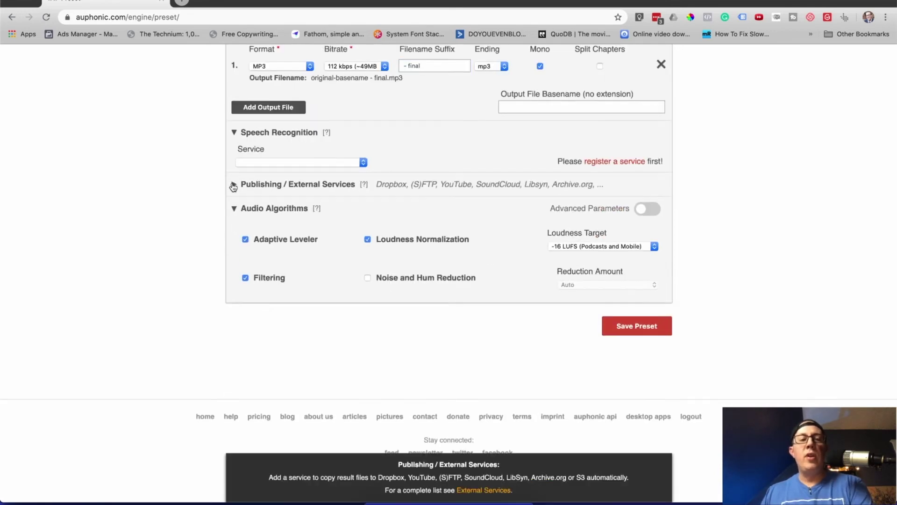
click(233, 185)
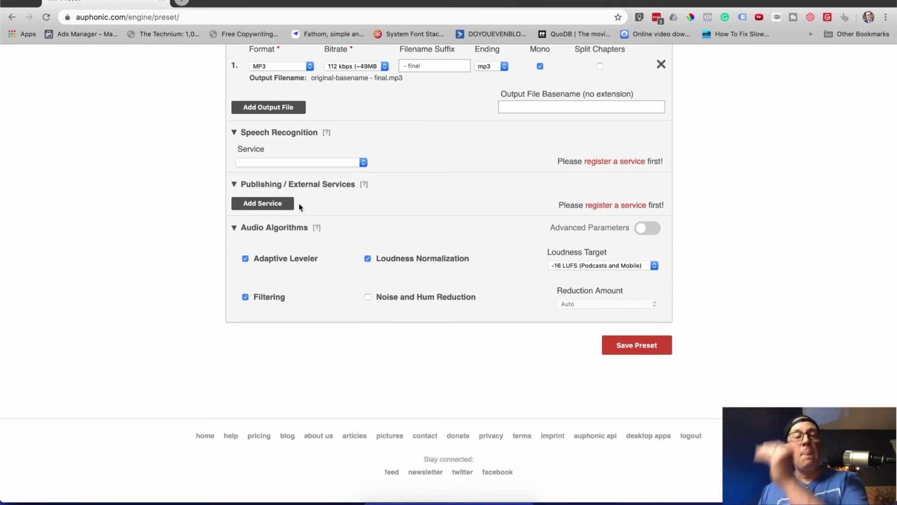
Step: Enable Noise and Hum Reduction and set the loudness target to -19 LUFS
click(411, 297)
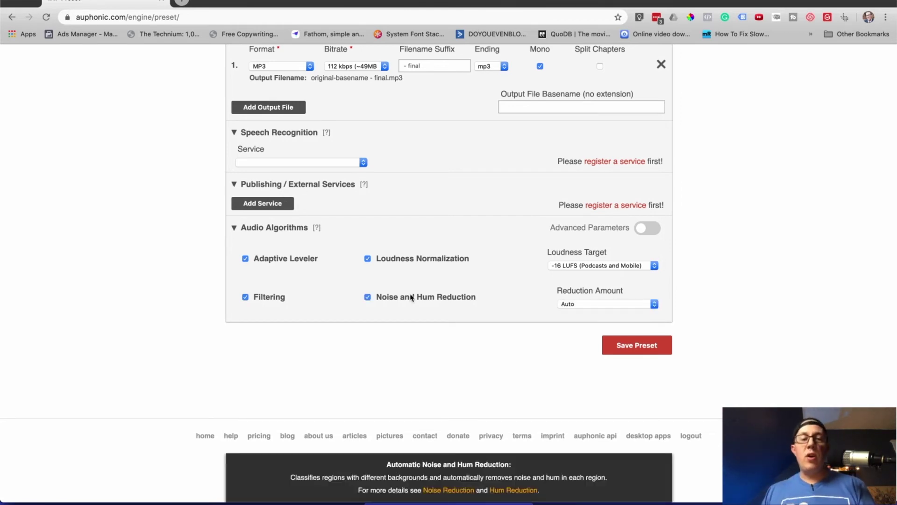
click(588, 272)
click(579, 287)
click(630, 346)
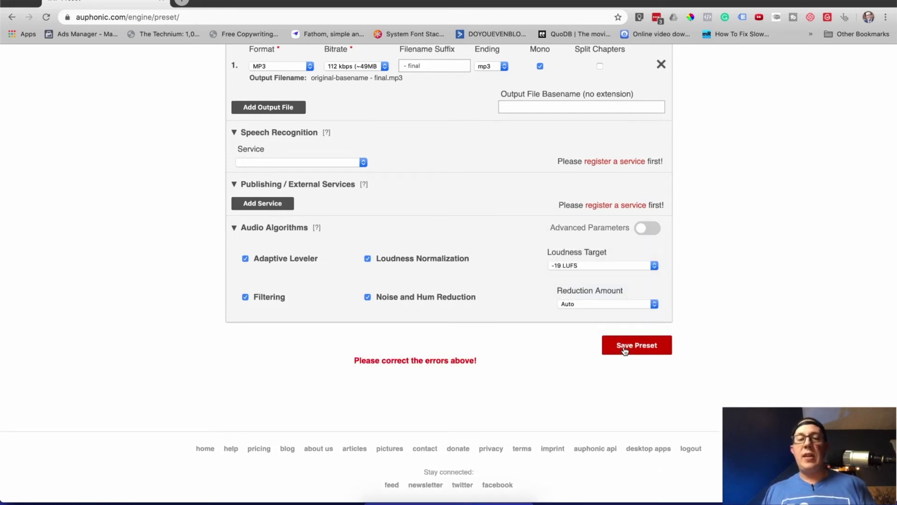
Step: Name the preset 'WHATT' and save it
scroll(431, 381, up, 15)
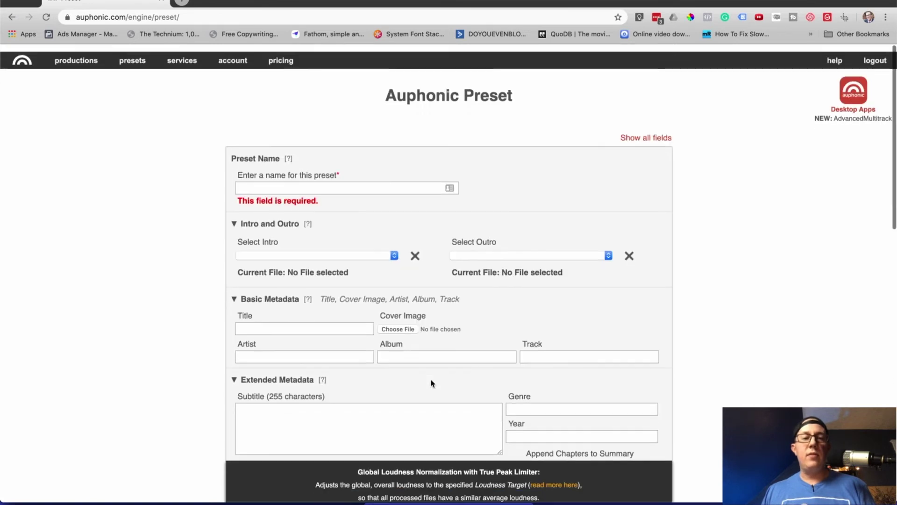
click(286, 179)
text(WHATTTTT)
scroll(608, 187, down, 15)
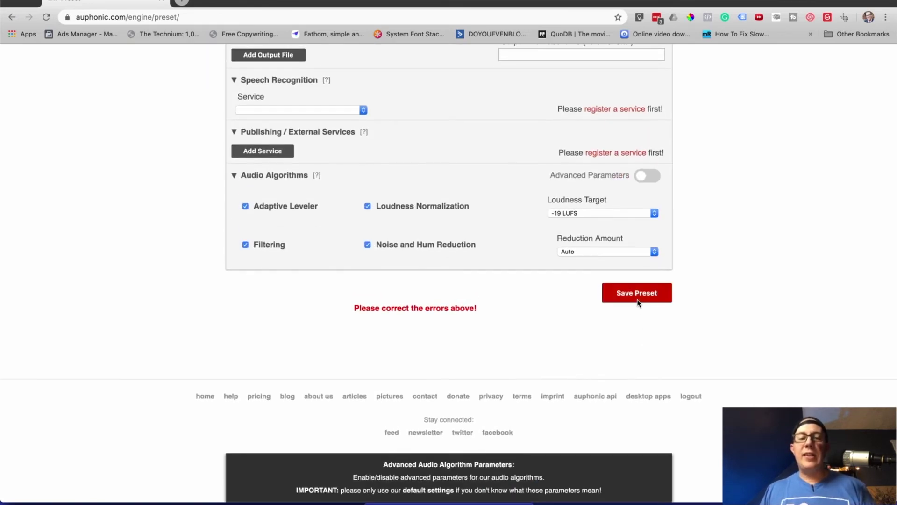
click(638, 305)
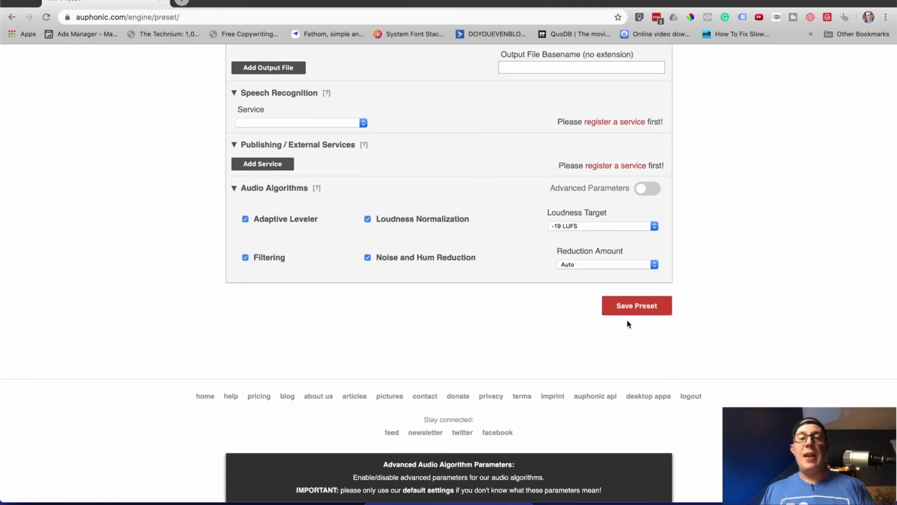
click(628, 308)
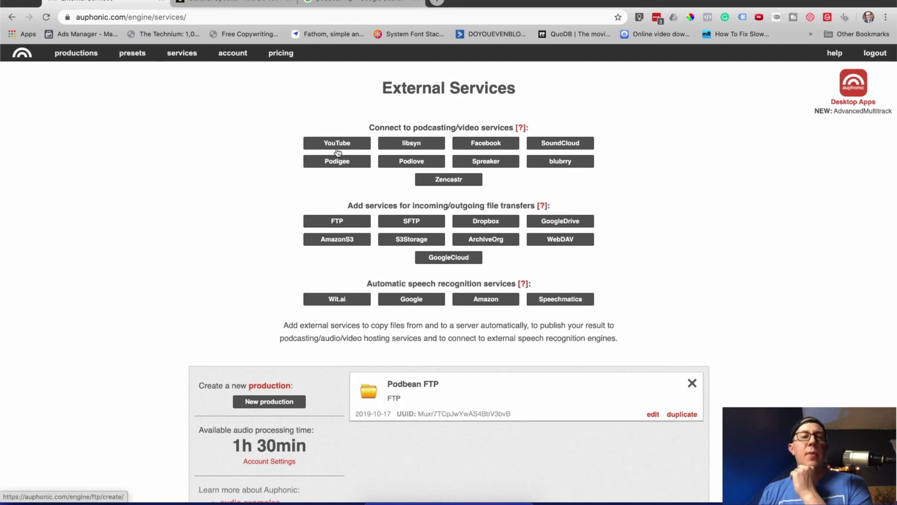
Step: Switch to the Podbean tab showing its General Options settings
click(234, 4)
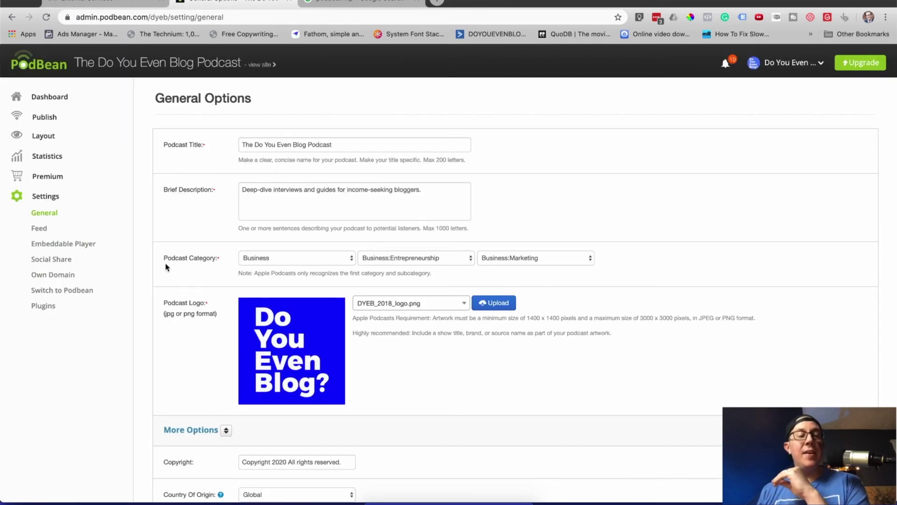
Step: Read Podbean's FTP upload support article, then start a new FTP account in Auphonic
click(360, 4)
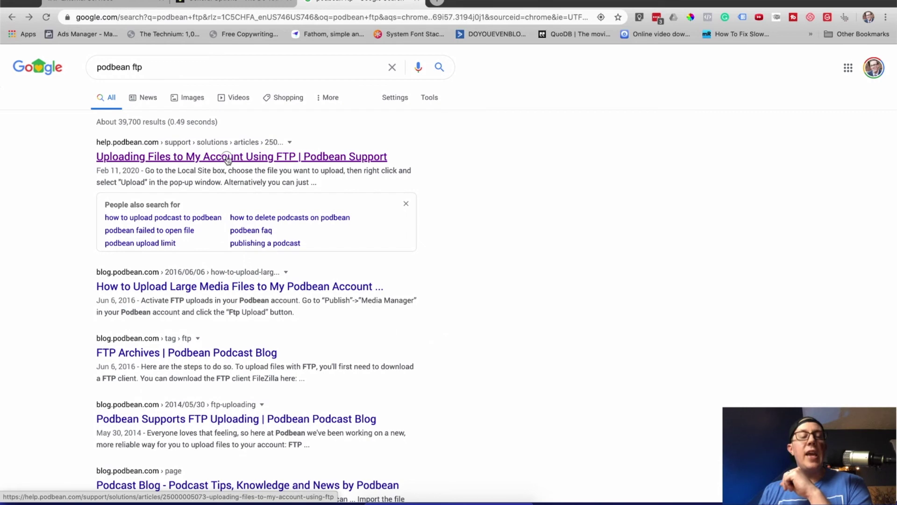
click(228, 158)
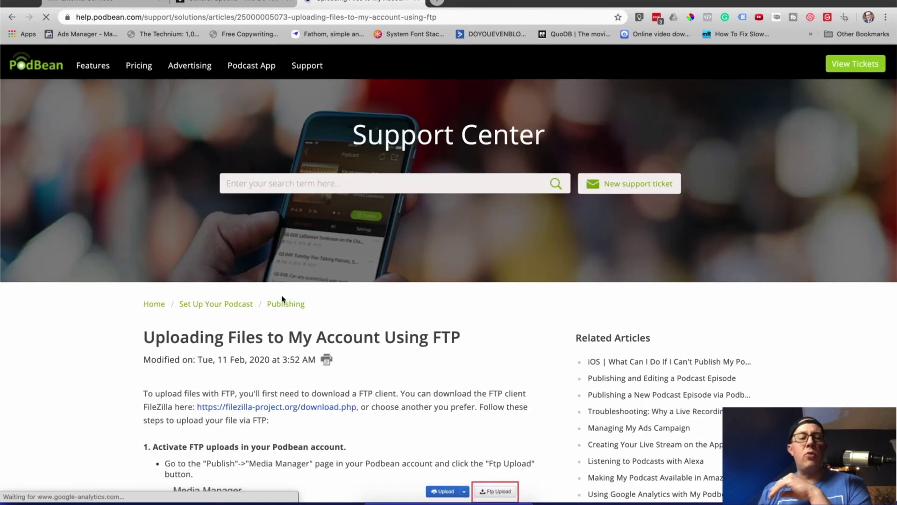
scroll(282, 299, down, 4)
scroll(205, 274, down, 2)
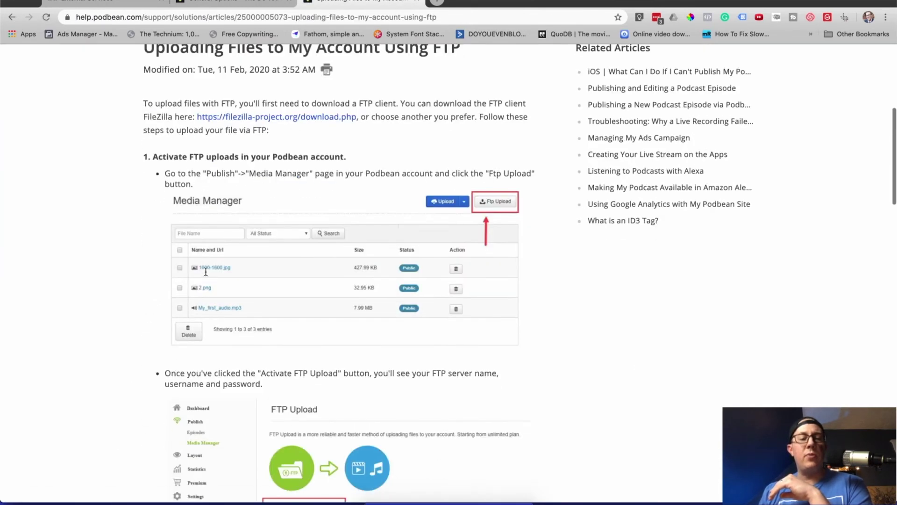
scroll(206, 272, down, 5)
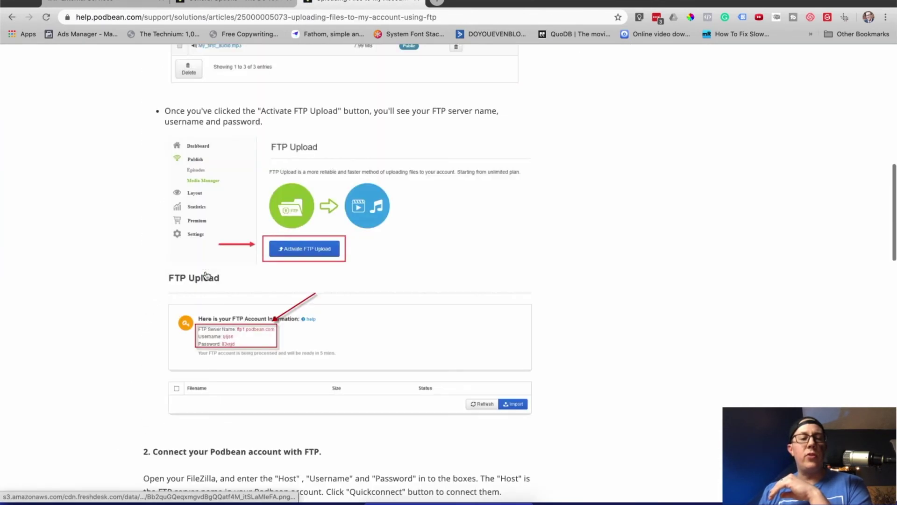
click(138, 2)
click(336, 221)
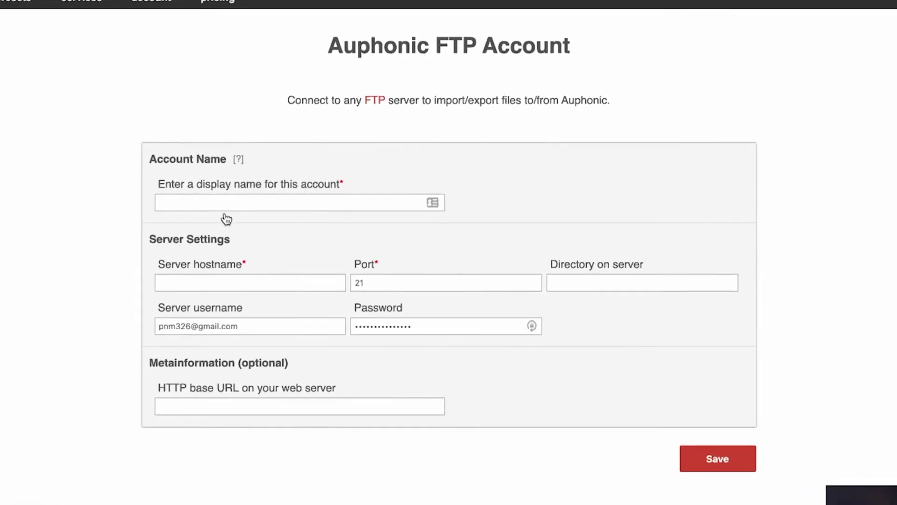
Step: Leave the FTP hostname blank and return to the External Services list
click(227, 289)
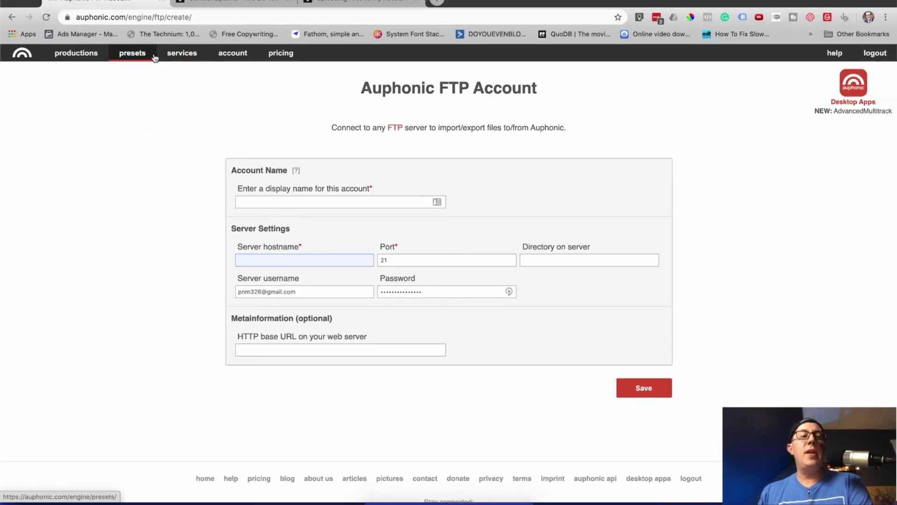
click(182, 54)
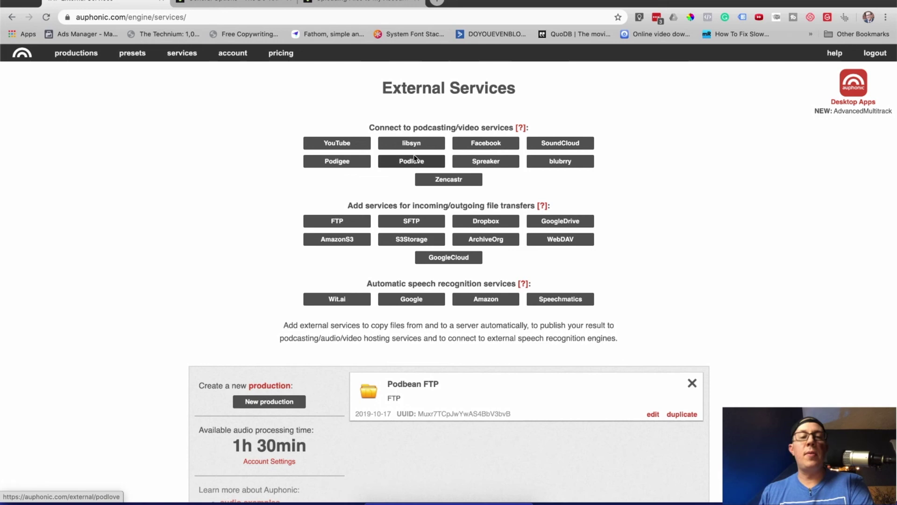
Step: Open the help for Automatic speech recognition services in a new browser tab
scroll(413, 159, down, 1)
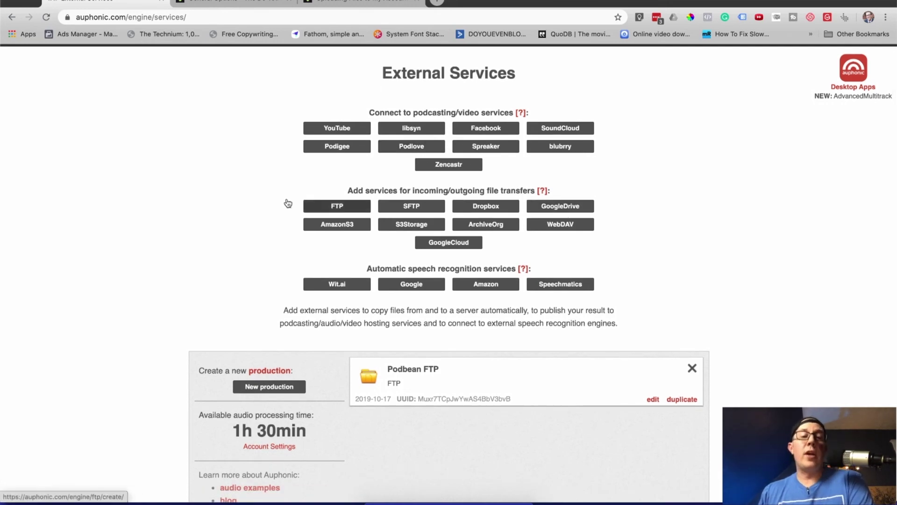
scroll(251, 194, down, 3)
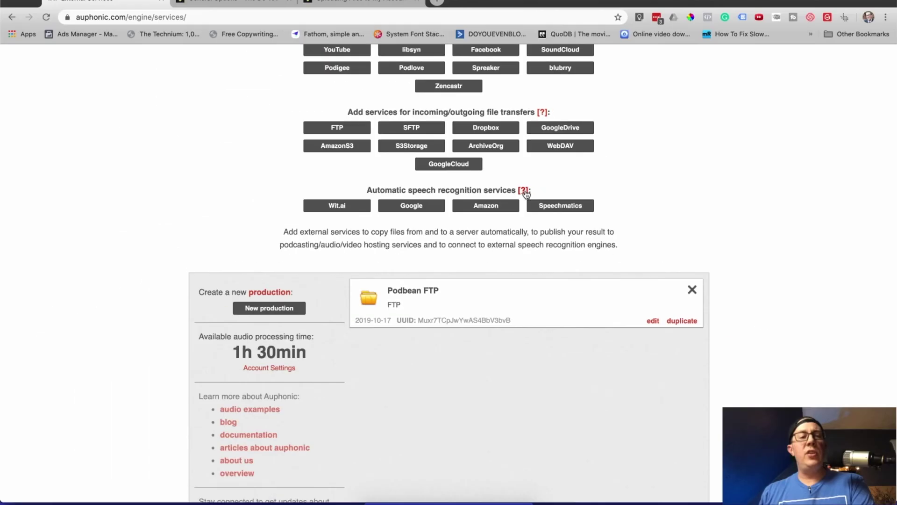
click(524, 191)
click(145, 2)
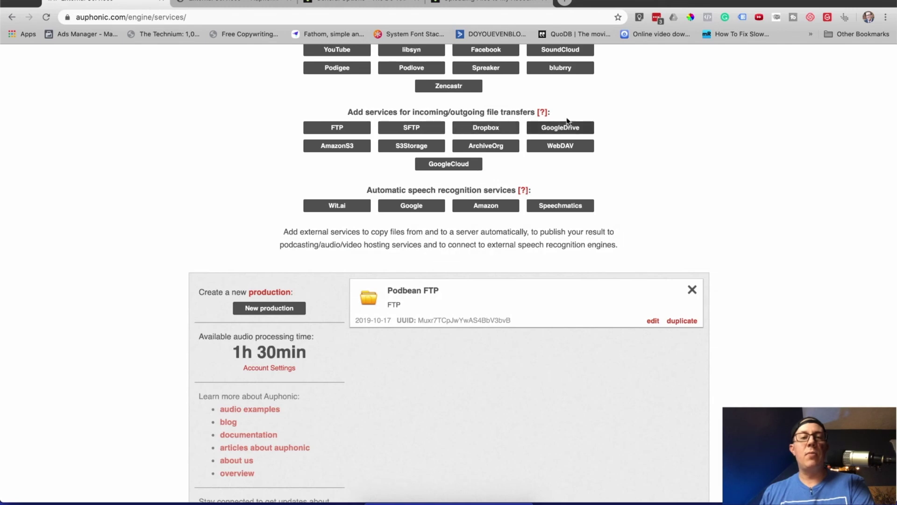
Step: Read the Google, Wit.ai and Amazon speech recognition setup help, then return to External Services
scroll(566, 124, up, 2)
click(227, 4)
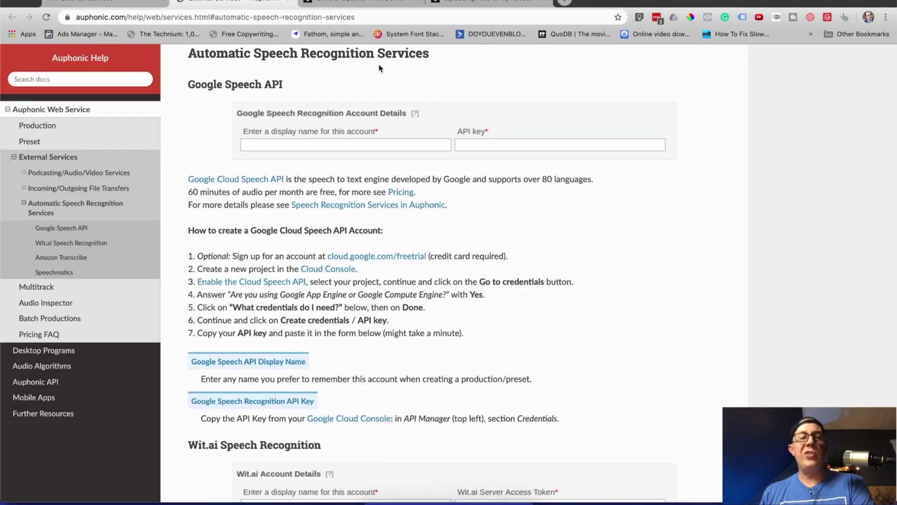
scroll(271, 204, down, 6)
scroll(271, 204, down, 3)
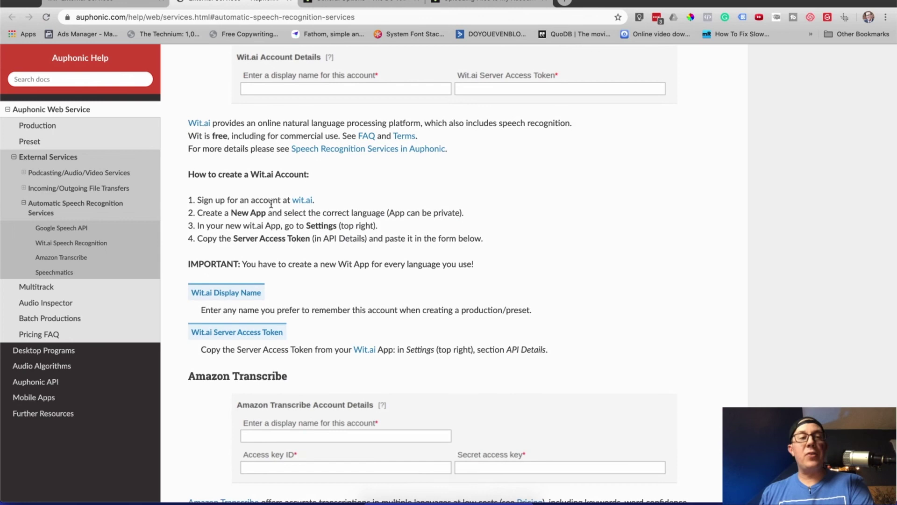
scroll(283, 233, down, 10)
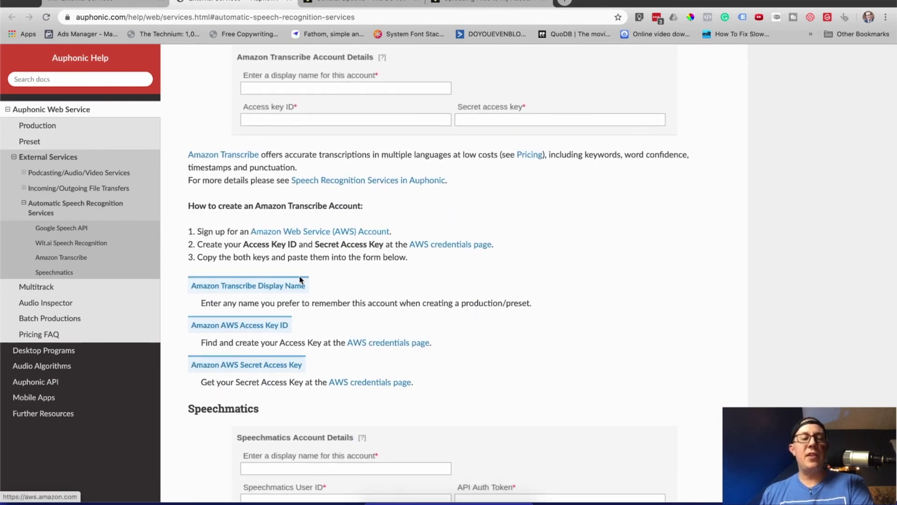
scroll(277, 312, up, 20)
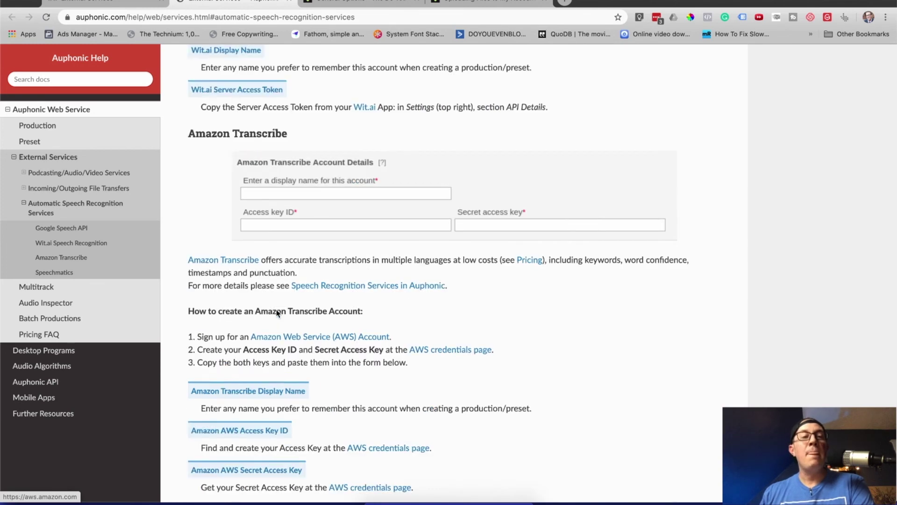
click(110, 1)
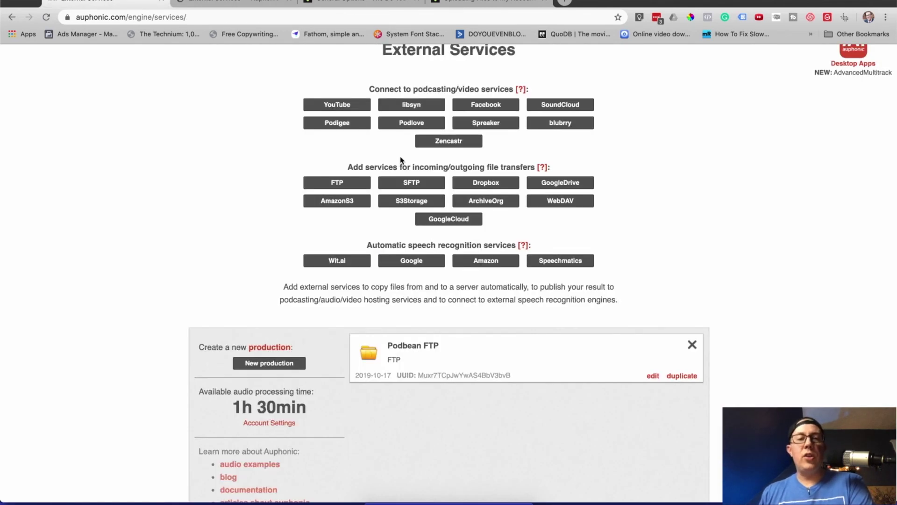
click(409, 262)
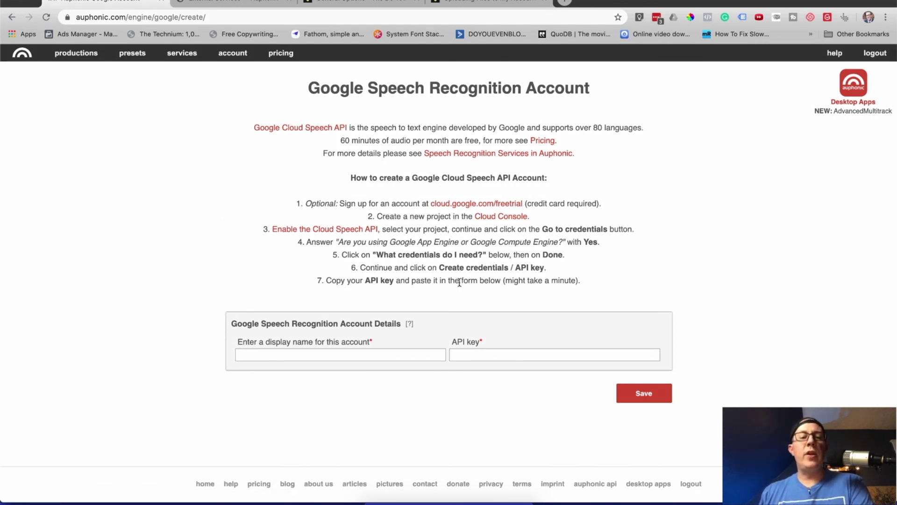
scroll(290, 229, down, 1)
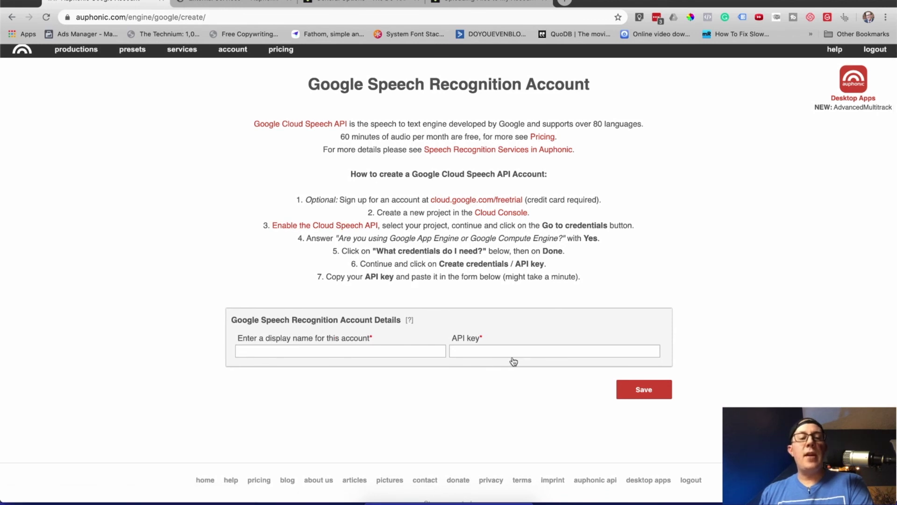
click(388, 354)
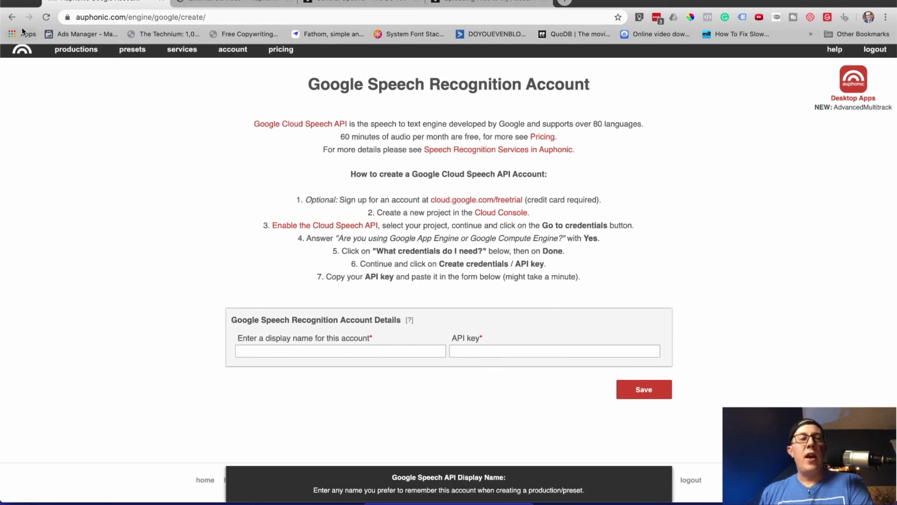
click(11, 16)
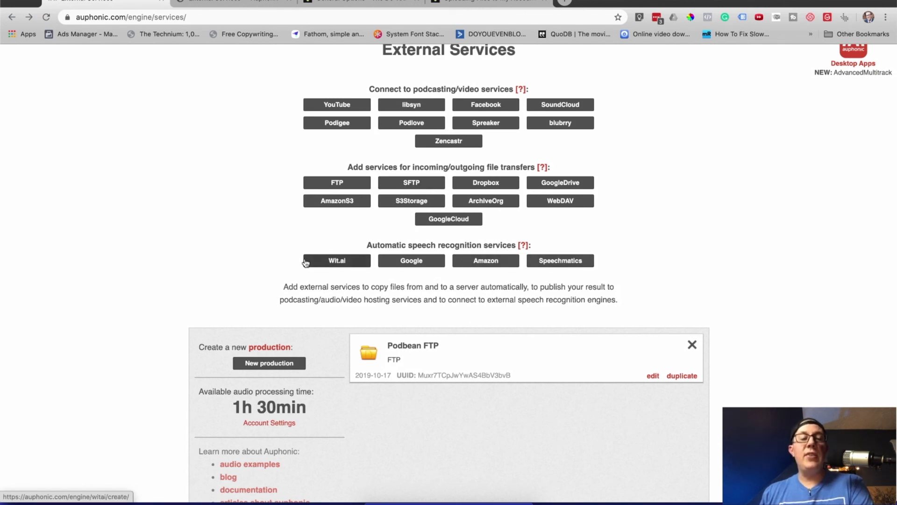
scroll(305, 263, up, 2)
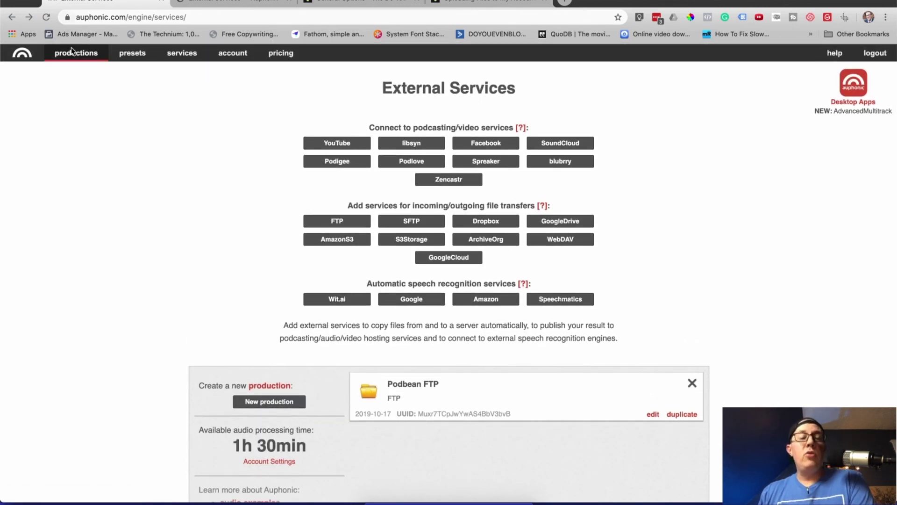